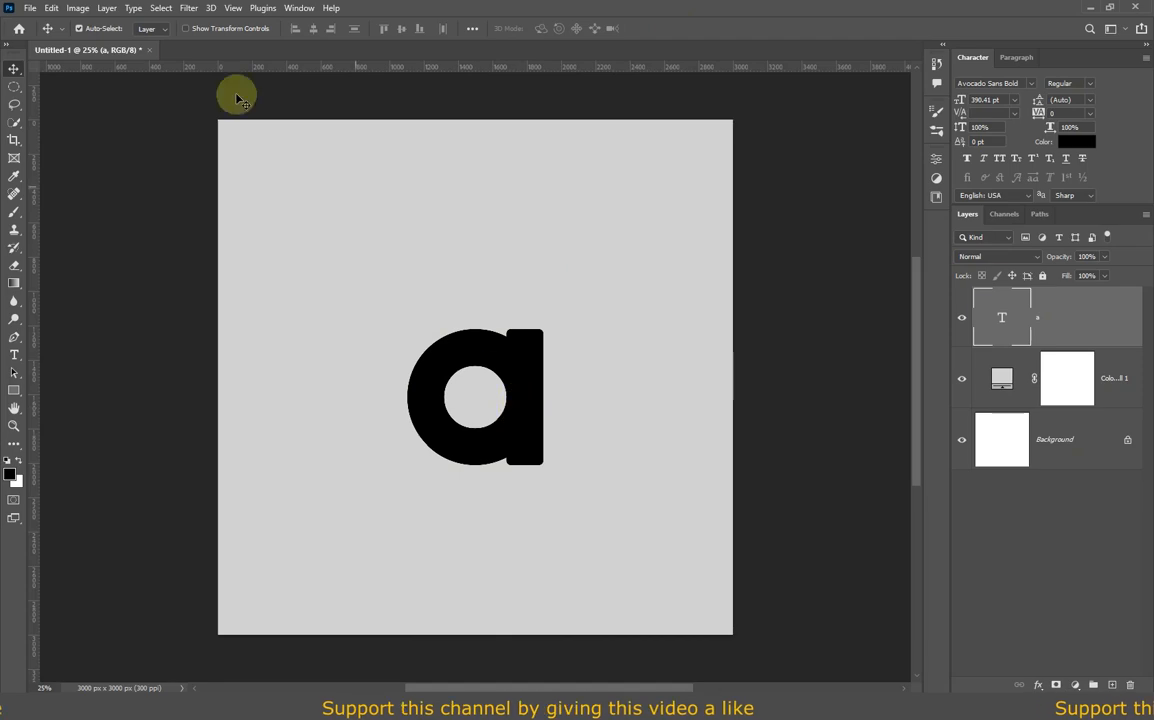
Step: Place the iceberg photo pexels-pixabay-53389 into the document as a new layer above the letter
{"action": "left_click", "coordinate": [29, 8]}
{"action": "left_click", "coordinate": [90, 281]}
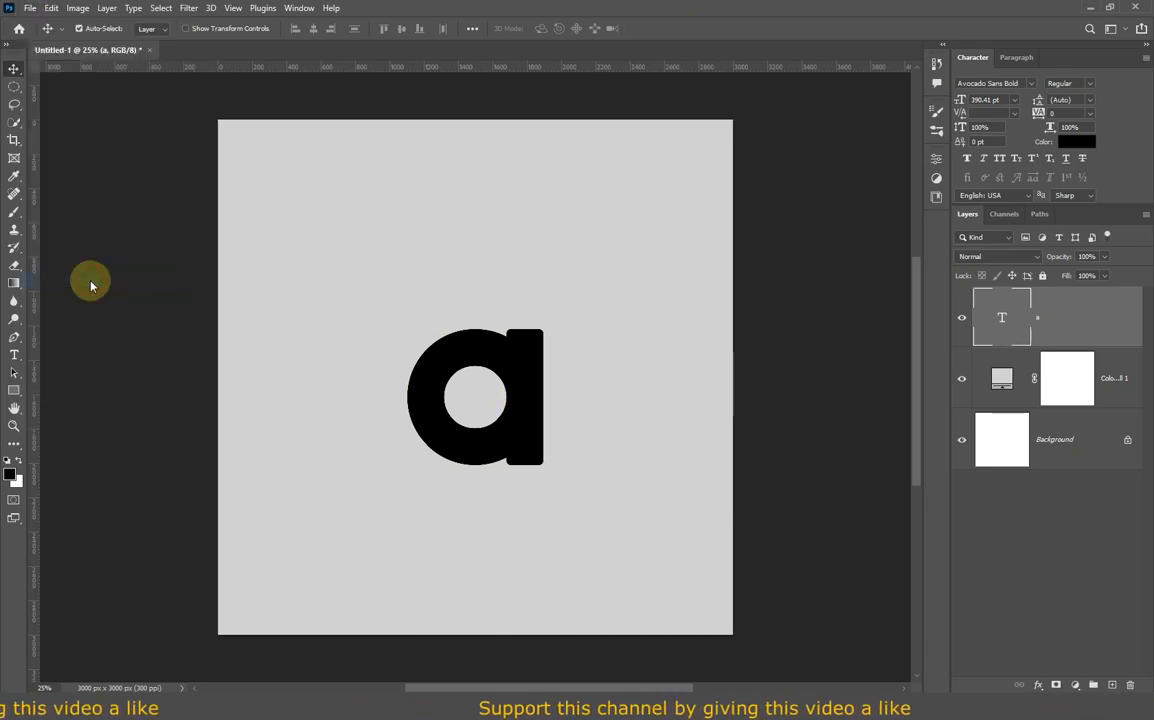
{"action": "double_click", "coordinate": [243, 142]}
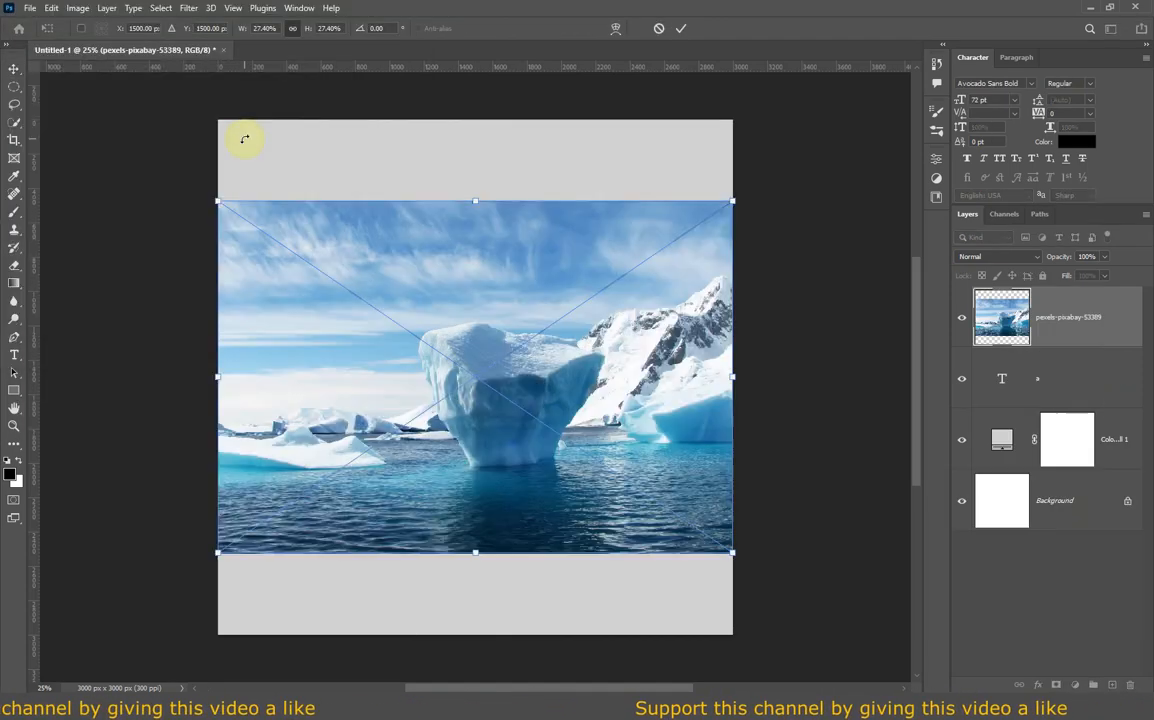
{"action": "left_click", "coordinate": [682, 27]}
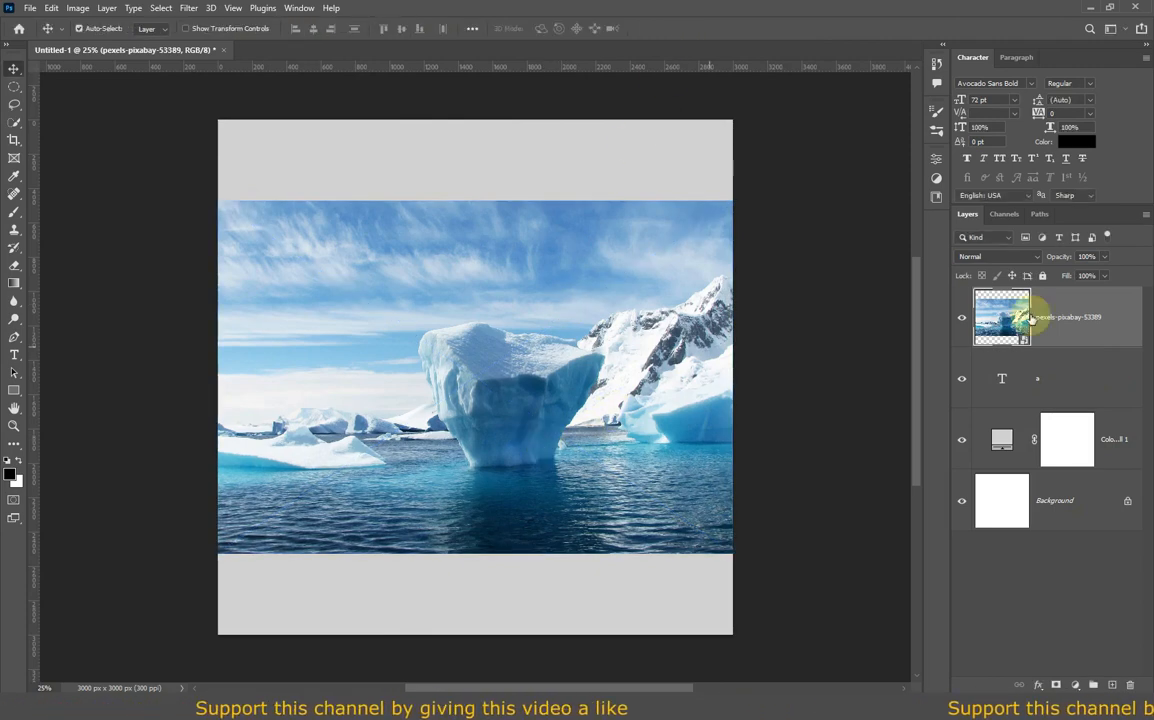
Step: Lower the iceberg photo's opacity to 54%, scale it to about 21.33% and position the iceberg over the letter's upper part
{"action": "left_click_drag", "start_coordinate": [1060, 258], "coordinate": [1050, 258]}
{"action": "left_click_drag", "start_coordinate": [507, 424], "coordinate": [500, 372]}
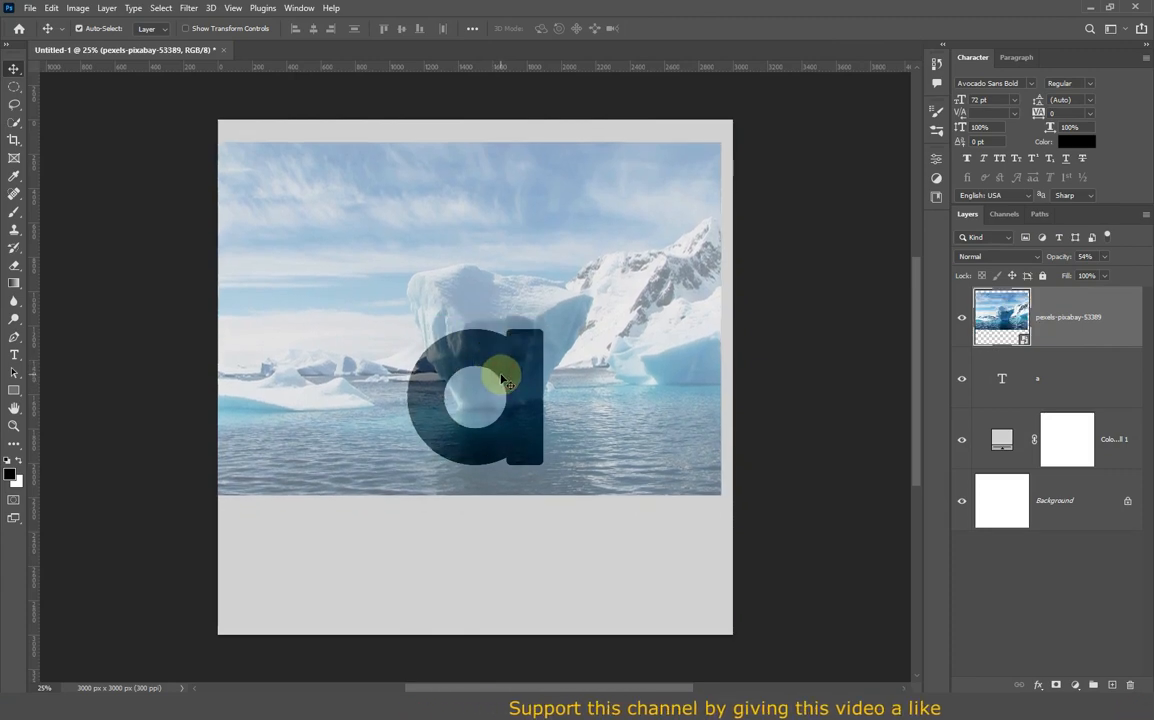
{"action": "key", "text": "ctrl+t"}
{"action": "left_click_drag", "start_coordinate": [717, 145], "coordinate": [607, 234]}
{"action": "left_click_drag", "start_coordinate": [508, 389], "coordinate": [562, 381]}
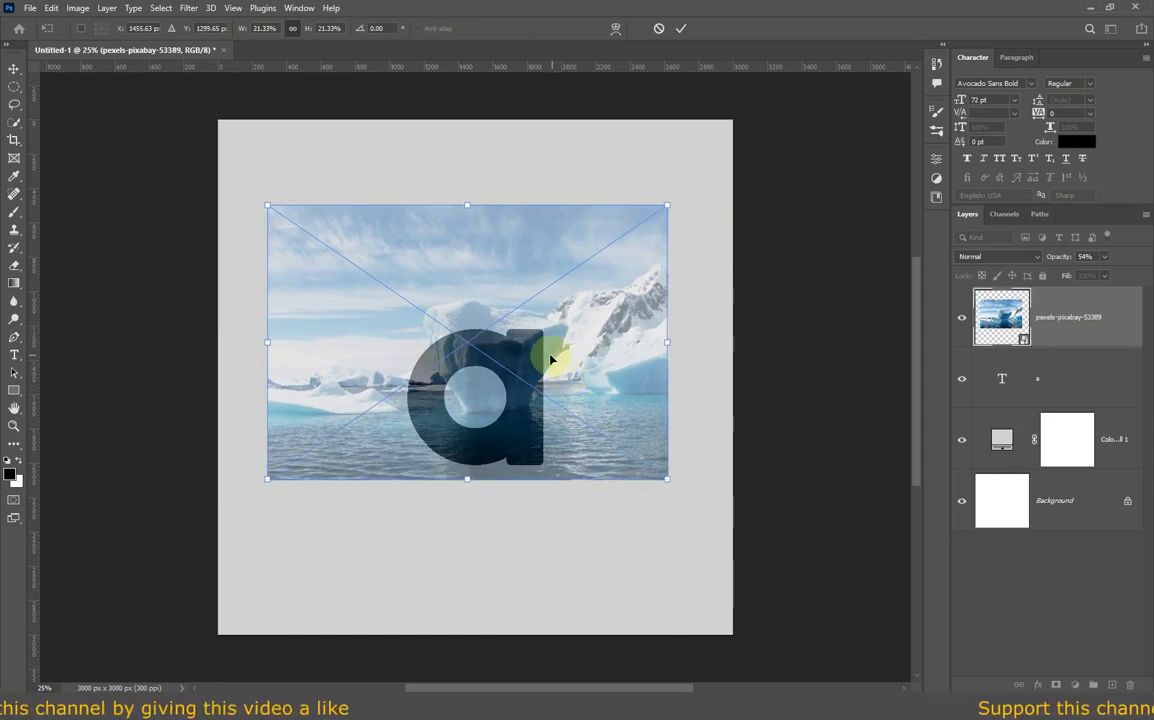
{"action": "left_click", "coordinate": [680, 28]}
Step: Restore the iceberg photo's opacity to 100% and duplicate its layer
{"action": "scroll", "coordinate": [503, 368], "scroll_direction": "up", "scroll_amount": 1}
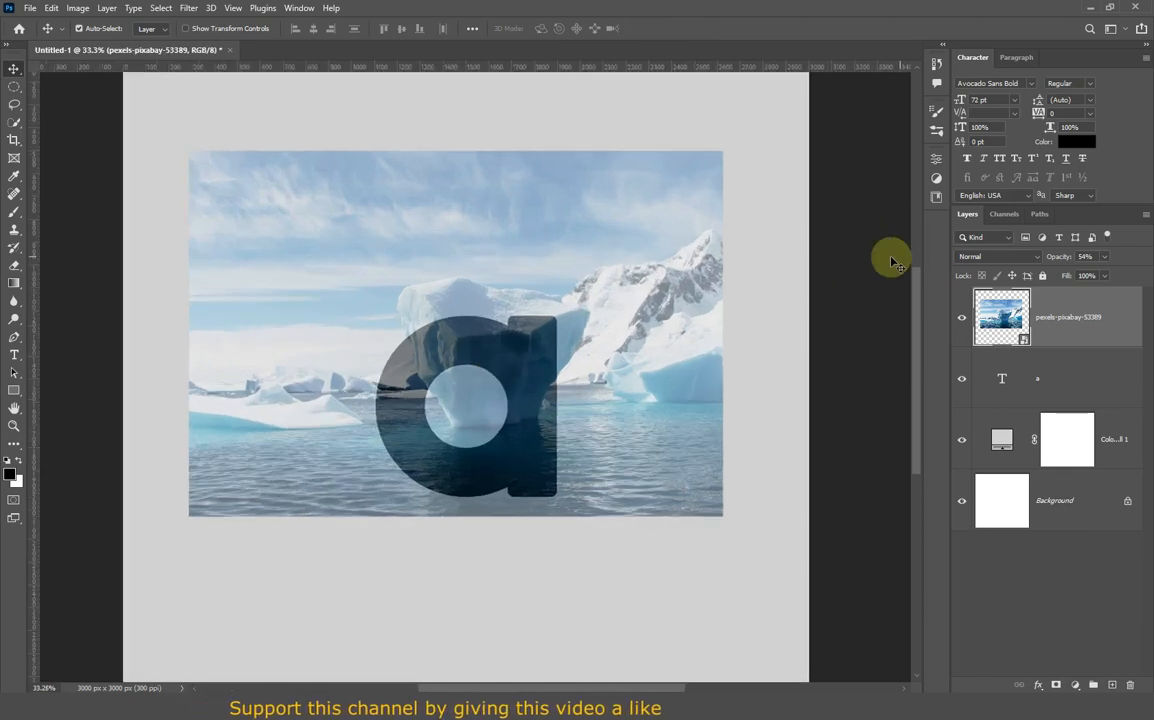
{"action": "left_click_drag", "start_coordinate": [1048, 259], "coordinate": [1153, 256]}
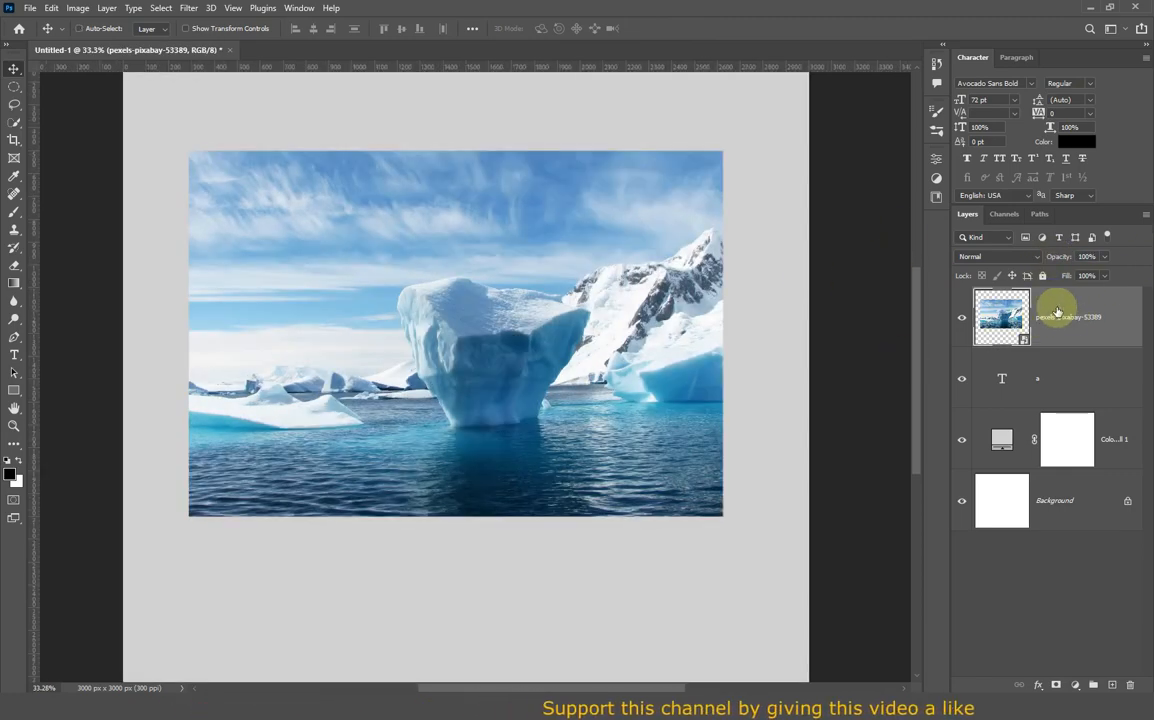
{"action": "key", "text": "ctrl+j"}
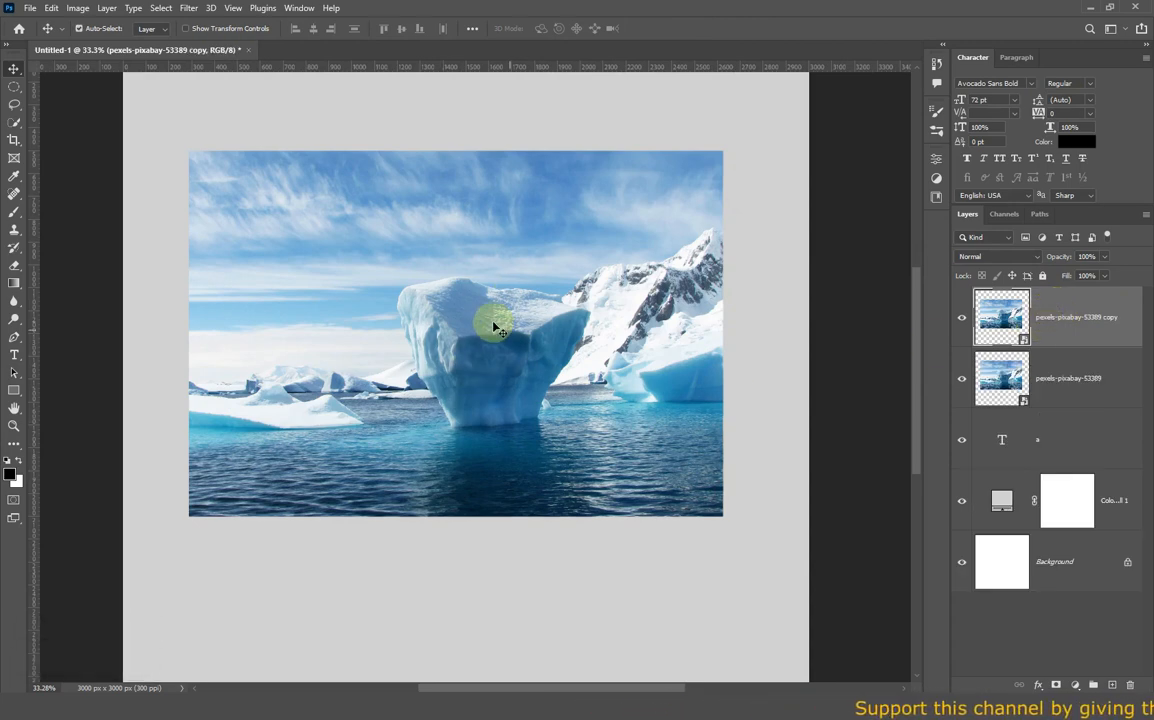
Step: Select the main body and left side of the iceberg on the duplicate layer using the Quick Selection tool
{"action": "left_click", "coordinate": [14, 122]}
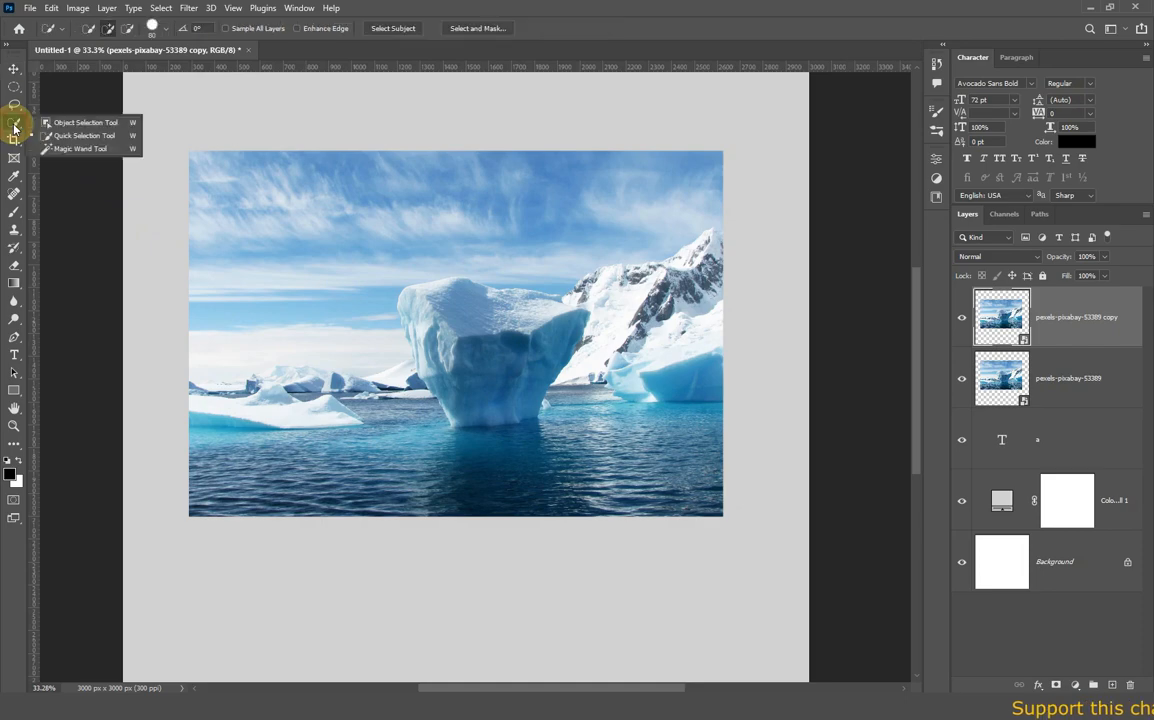
{"action": "left_click", "coordinate": [56, 138]}
{"action": "scroll", "coordinate": [444, 272], "scroll_direction": "up", "scroll_amount": 5}
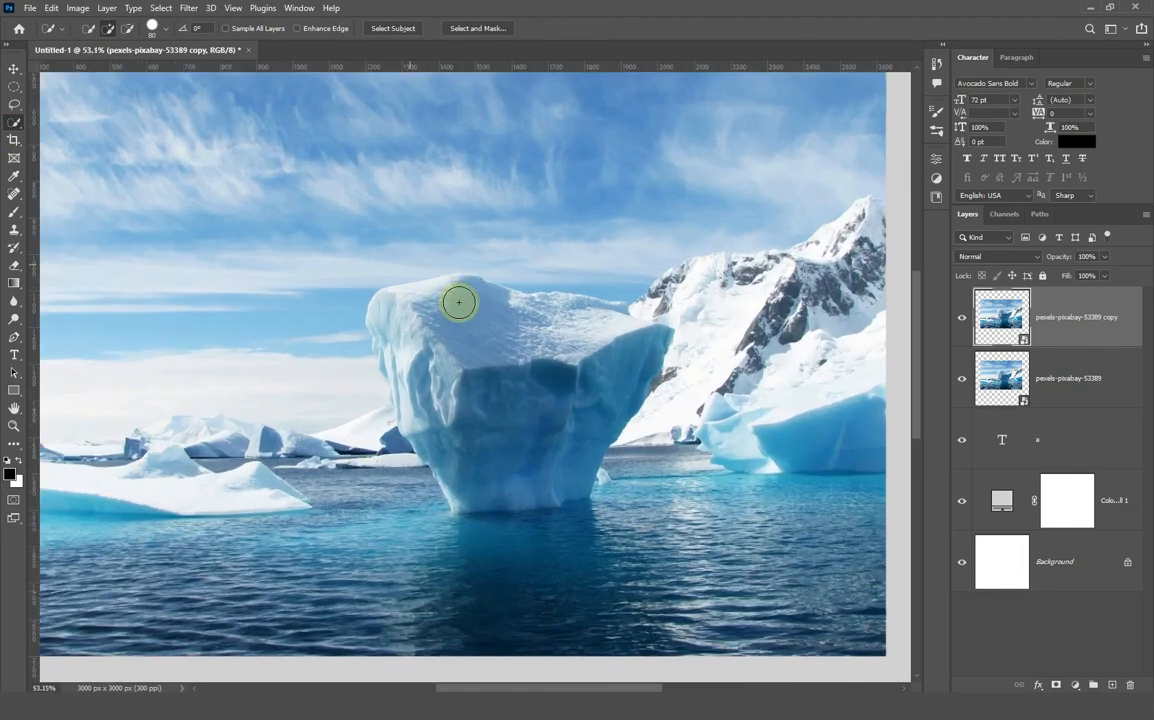
{"action": "left_click", "coordinate": [366, 383]}
{"action": "left_click", "coordinate": [417, 481]}
{"action": "scroll", "coordinate": [389, 369], "scroll_direction": "up", "scroll_amount": 4}
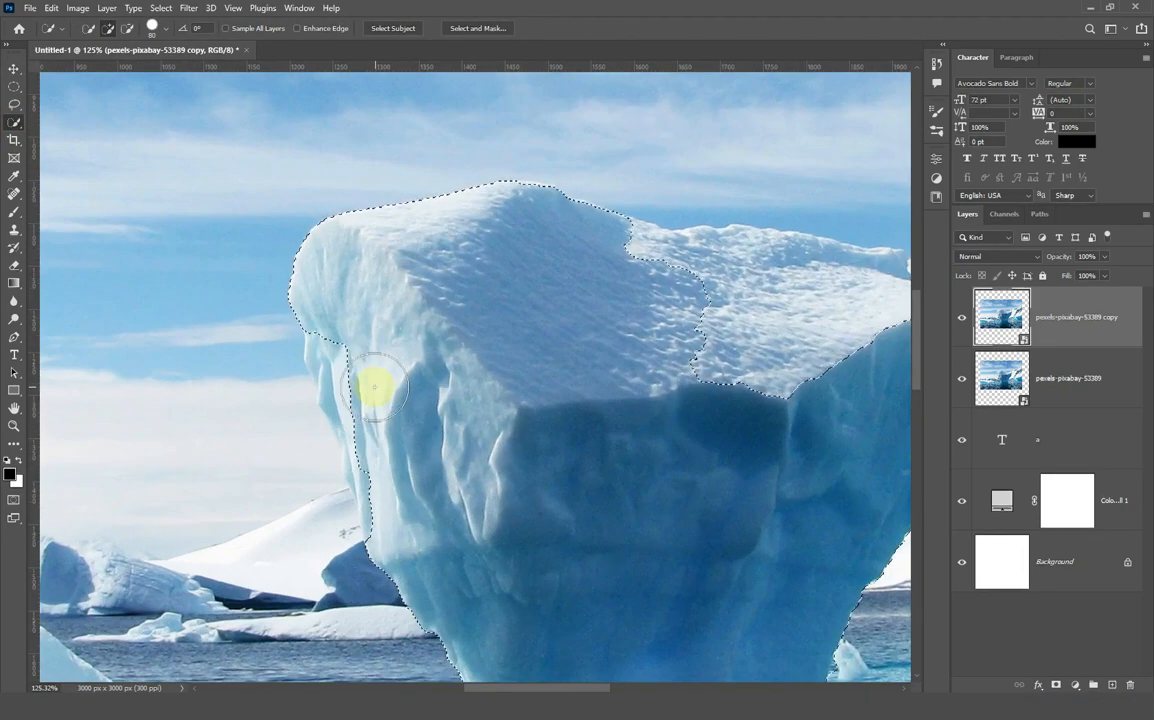
{"action": "left_click", "coordinate": [337, 351]}
{"action": "left_click", "coordinate": [382, 448]}
Step: Refine the selection along the iceberg's upper and right edges, subtracting any background beside the right side
{"action": "scroll", "coordinate": [405, 480], "scroll_direction": "down", "scroll_amount": 4}
{"action": "scroll", "coordinate": [662, 368], "scroll_direction": "up", "scroll_amount": 4}
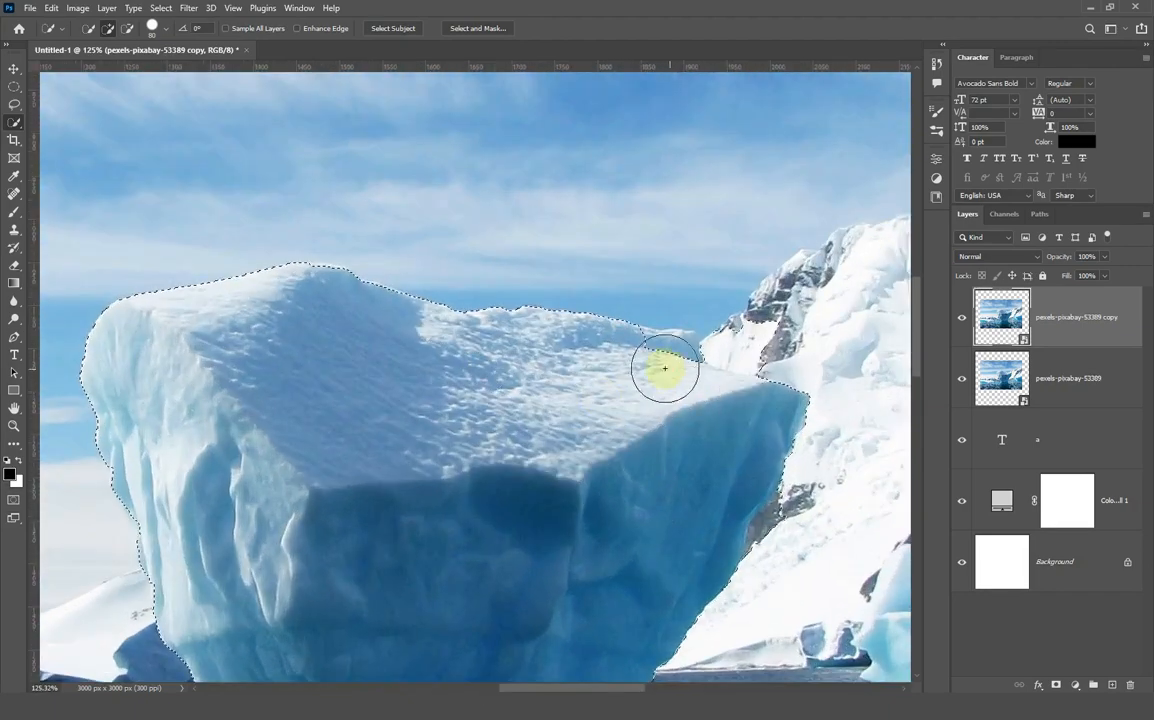
{"action": "scroll", "coordinate": [740, 316], "scroll_direction": "up", "scroll_amount": 1}
{"action": "scroll", "coordinate": [765, 404], "scroll_direction": "down", "scroll_amount": 3}
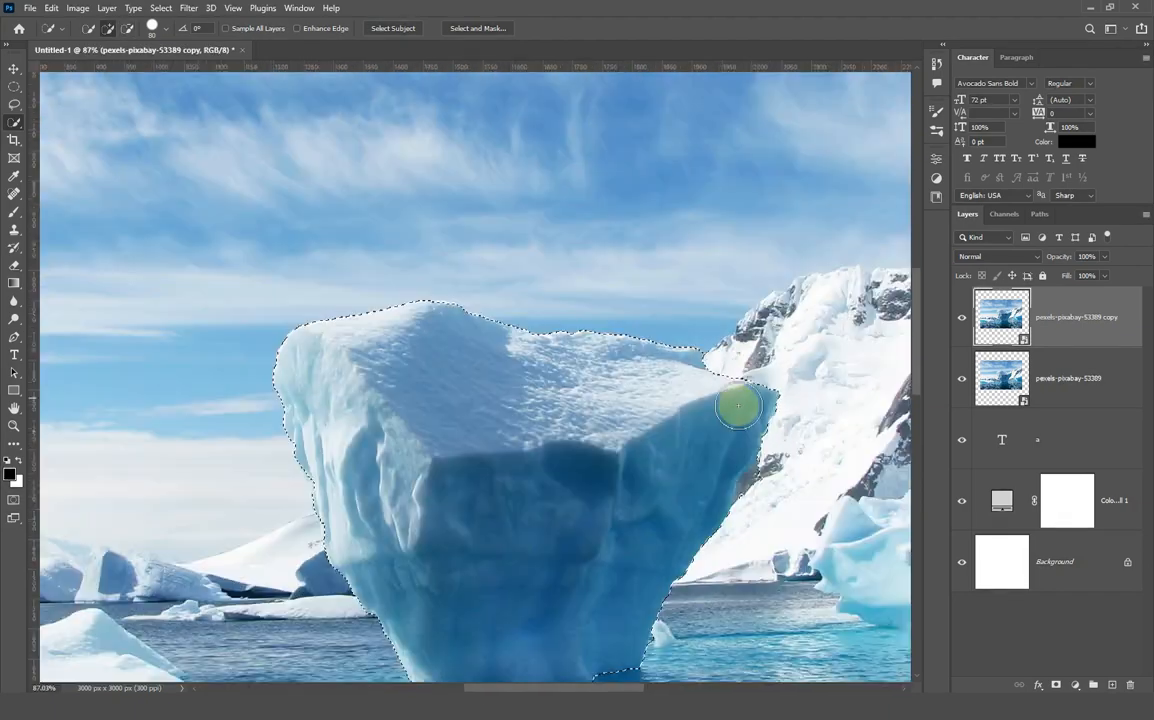
{"action": "scroll", "coordinate": [739, 404], "scroll_direction": "up", "scroll_amount": 4}
{"action": "left_click", "coordinate": [722, 510], "text": "alt"}
{"action": "scroll", "coordinate": [737, 519], "scroll_direction": "down", "scroll_amount": 5}
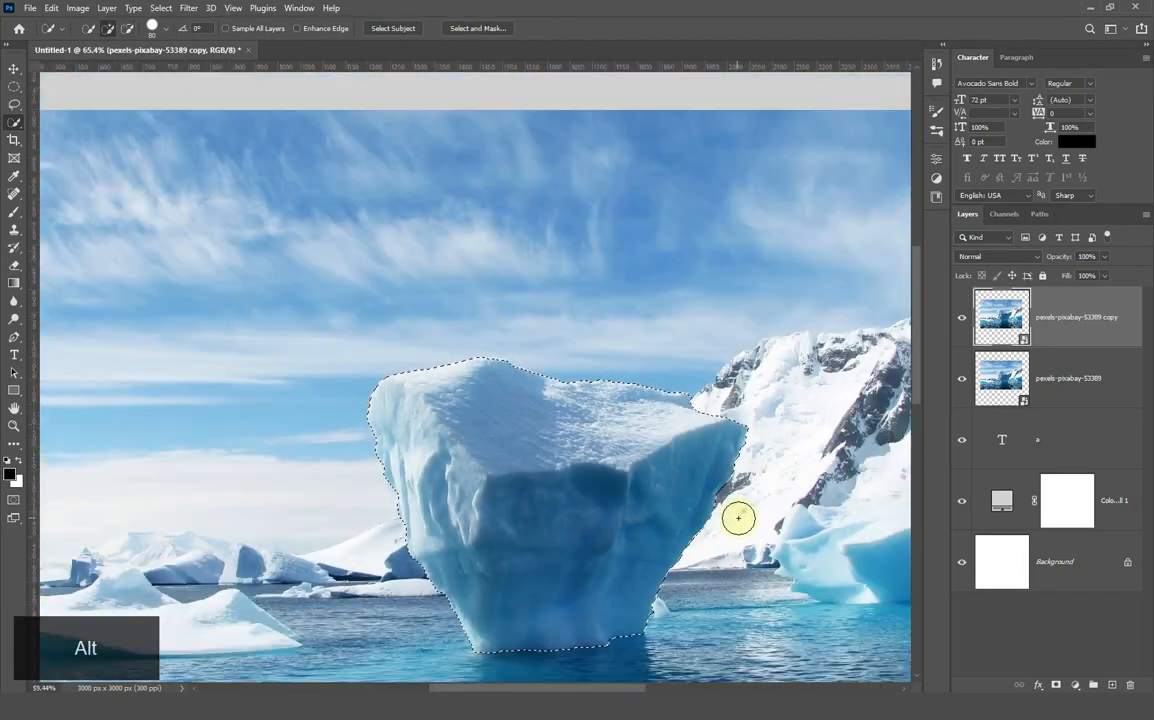
Step: Mask the duplicate photo layer to the iceberg selection and check the cutout by toggling the original photo's visibility
{"action": "scroll", "coordinate": [738, 517], "scroll_direction": "down", "scroll_amount": 3}
{"action": "scroll", "coordinate": [695, 505], "scroll_direction": "up", "scroll_amount": 1}
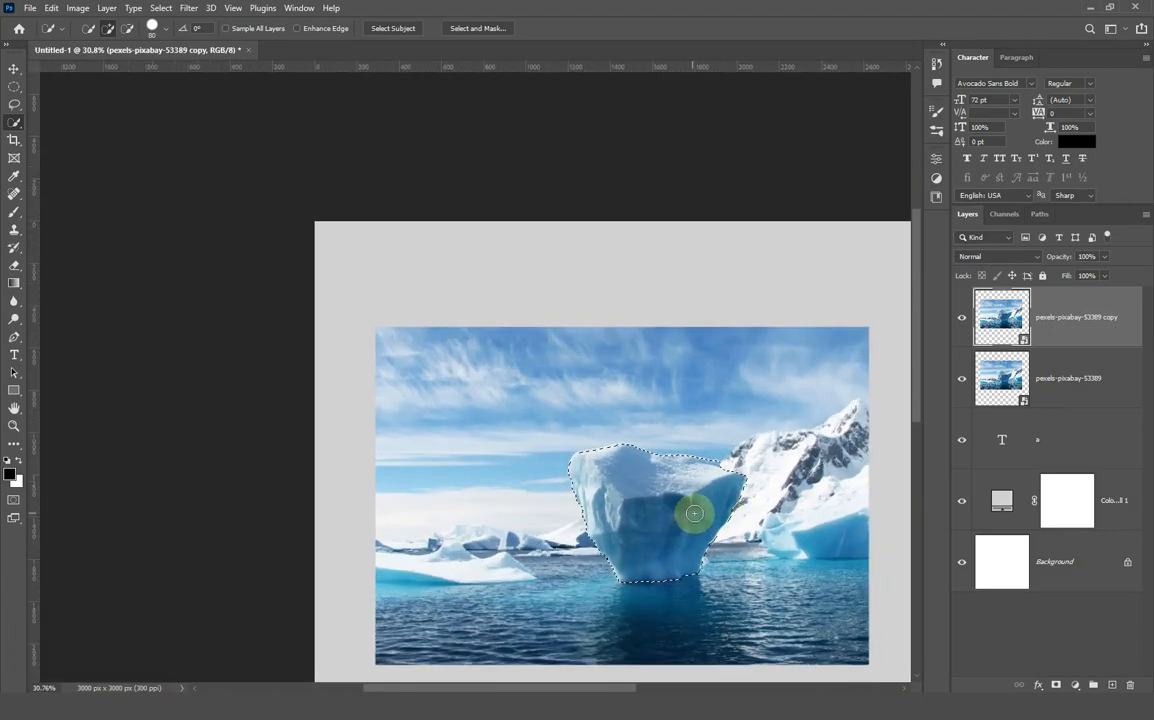
{"action": "scroll", "coordinate": [668, 506], "scroll_direction": "up", "scroll_amount": 1}
{"action": "left_click_drag", "start_coordinate": [639, 452], "coordinate": [571, 363]}
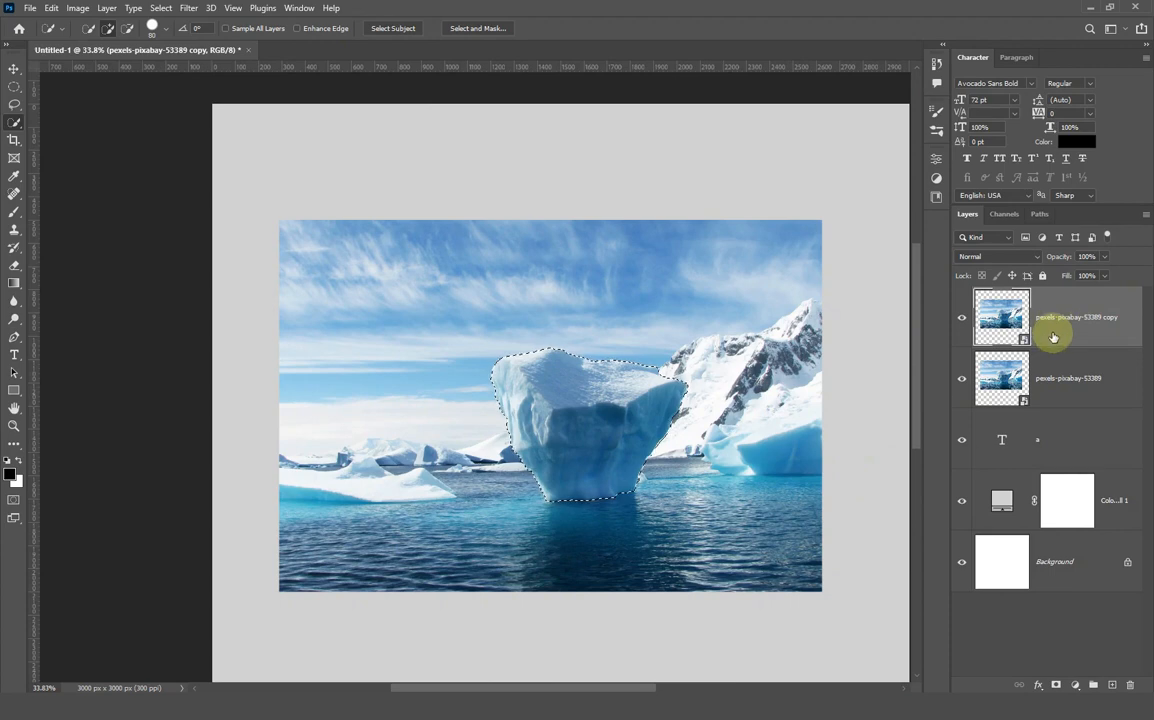
{"action": "left_click", "coordinate": [1056, 685]}
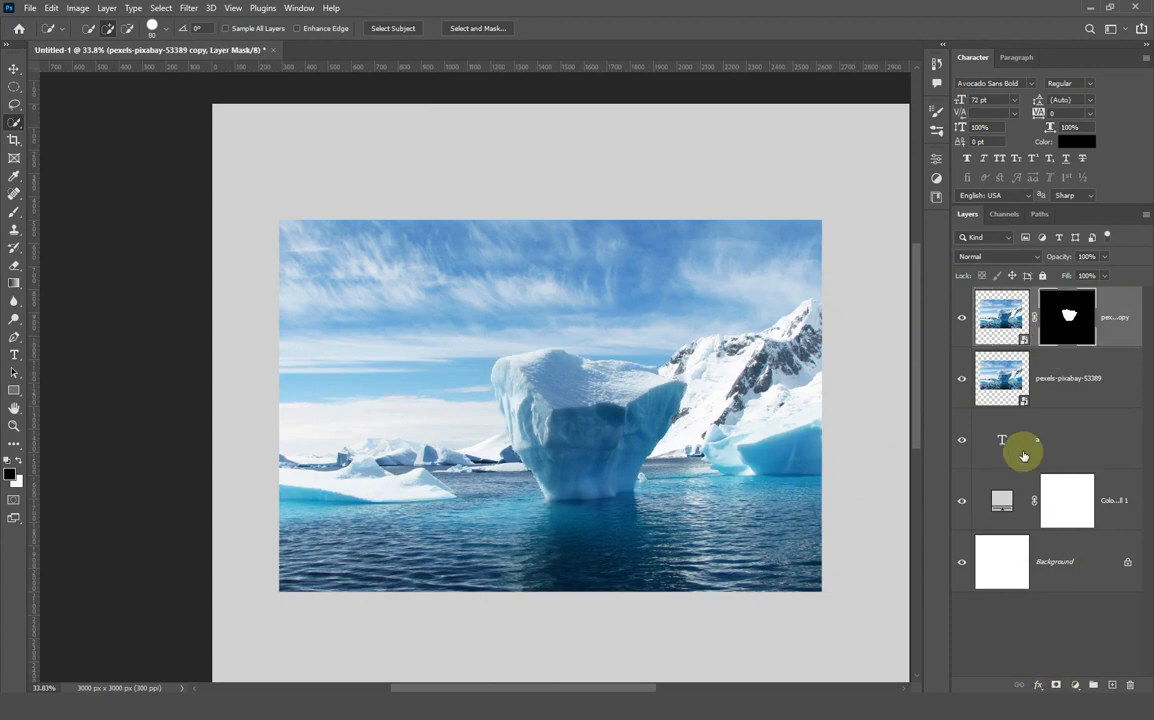
{"action": "left_click", "coordinate": [962, 380]}
{"action": "left_click", "coordinate": [962, 383]}
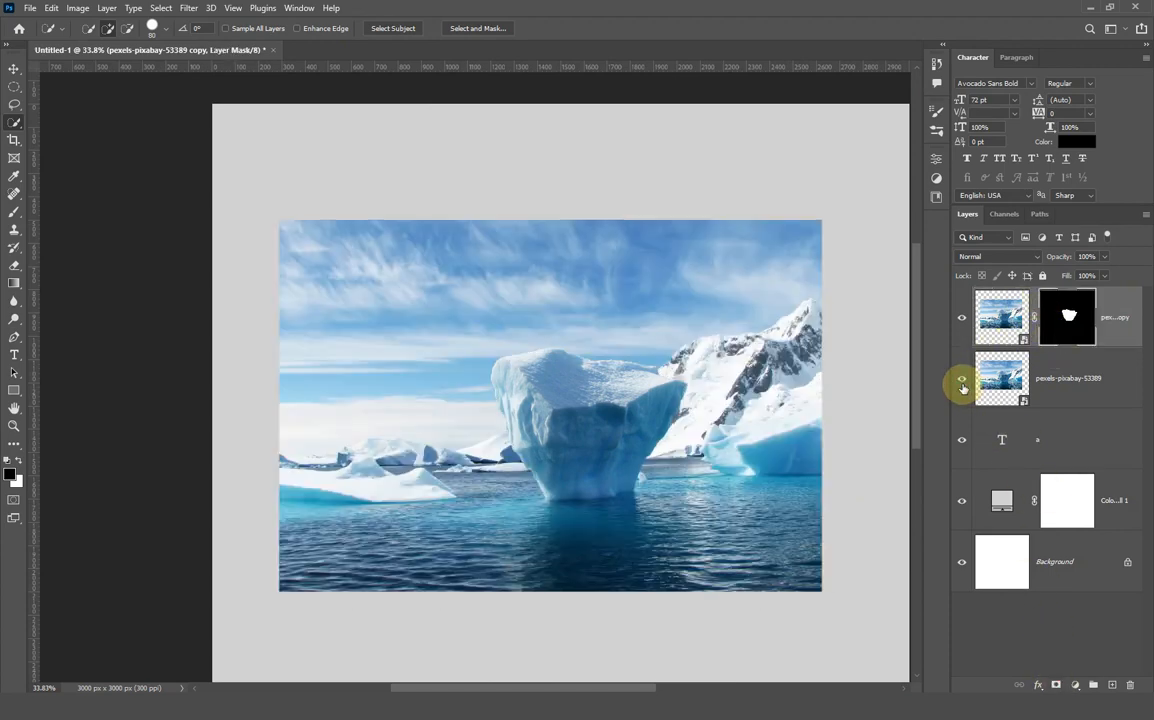
Step: Load the hidden letter layer's outline as a selection and mask the original iceberg photo with it
{"action": "left_click", "coordinate": [12, 70]}
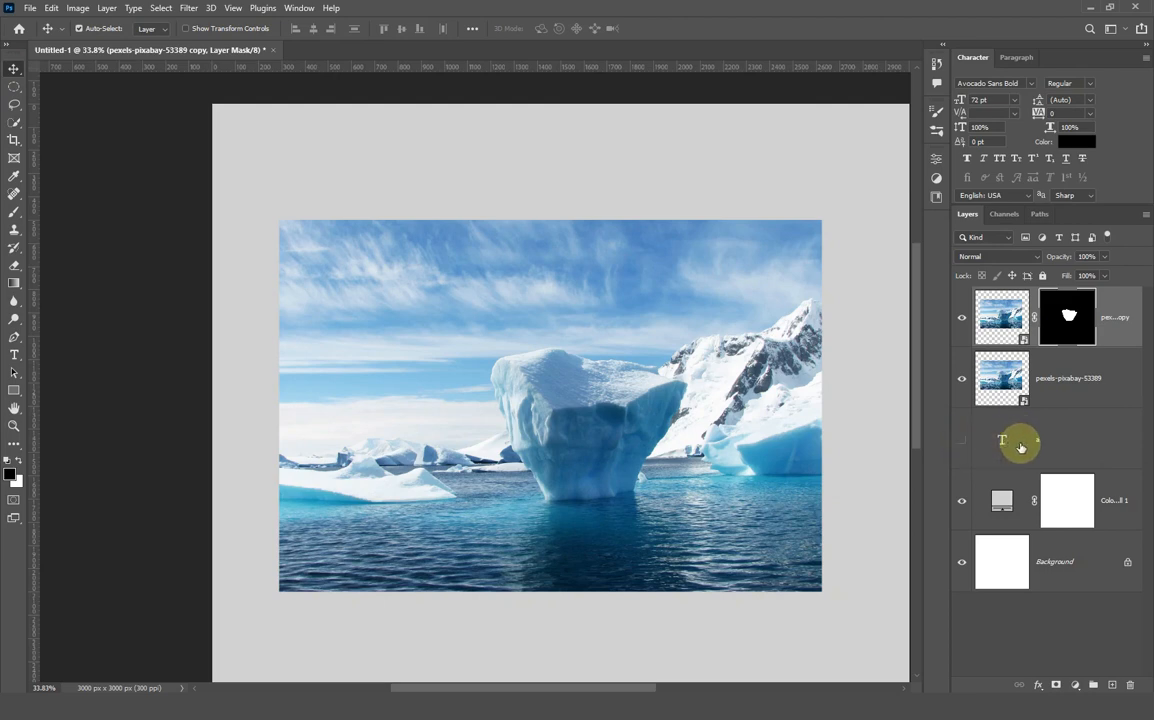
{"action": "key", "text": "ctrl"}
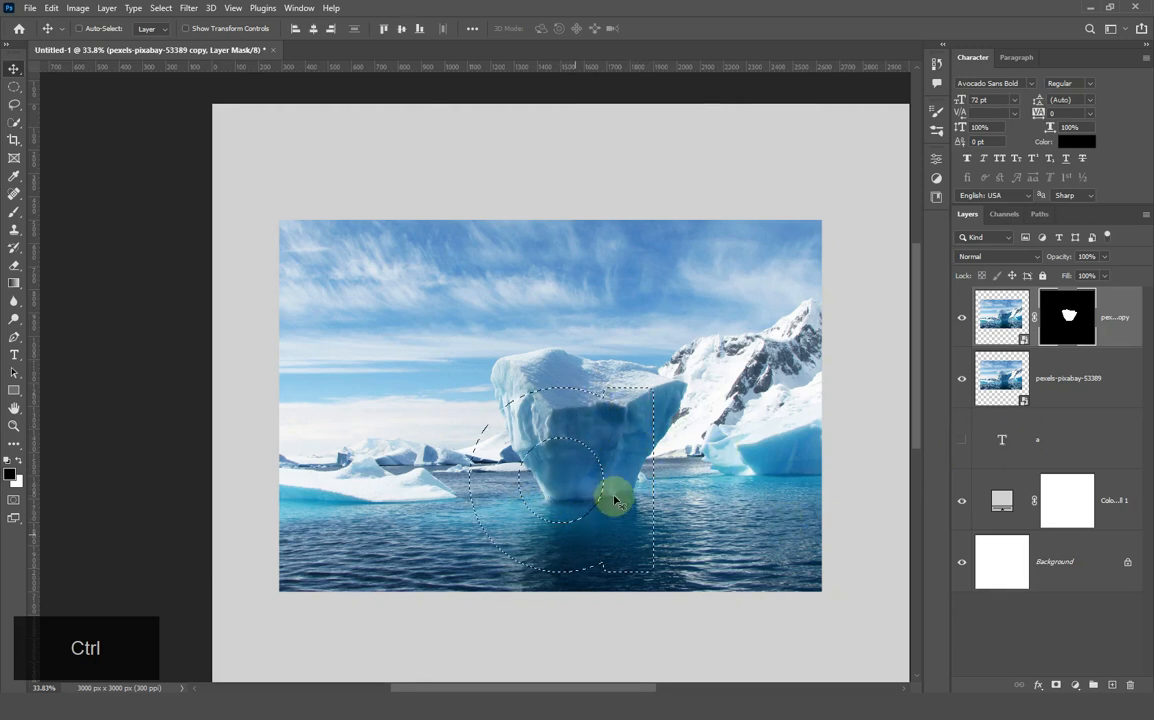
{"action": "left_click", "coordinate": [1064, 381]}
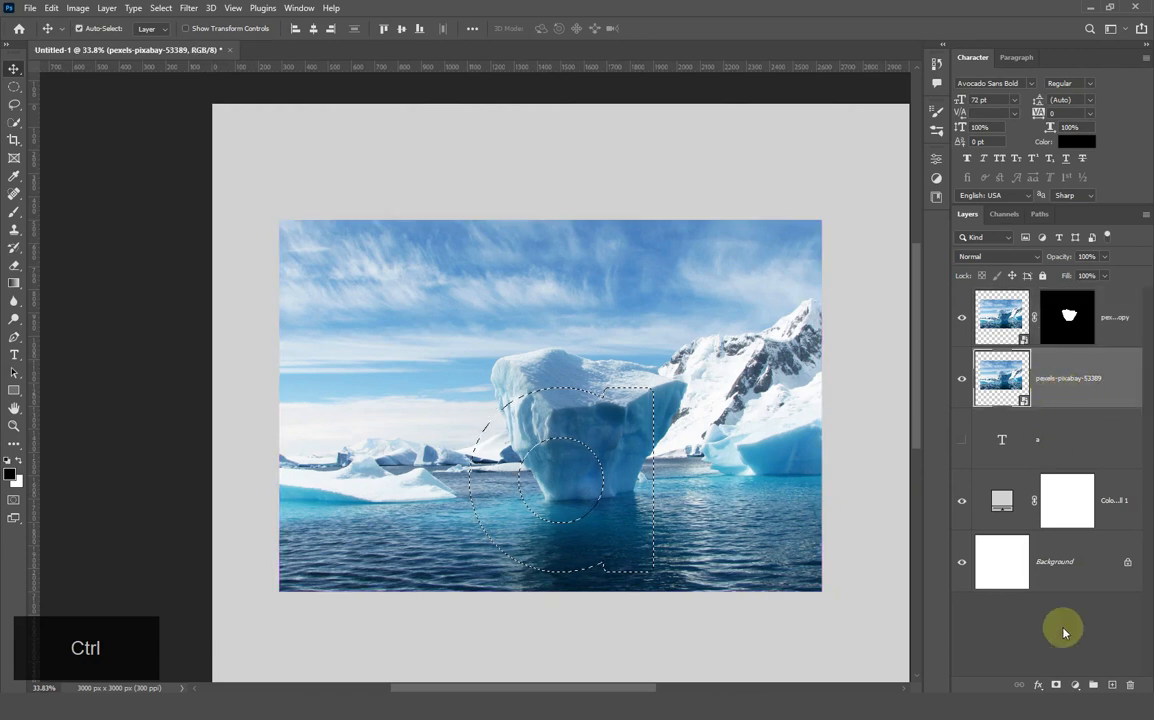
{"action": "left_click", "coordinate": [1056, 685]}
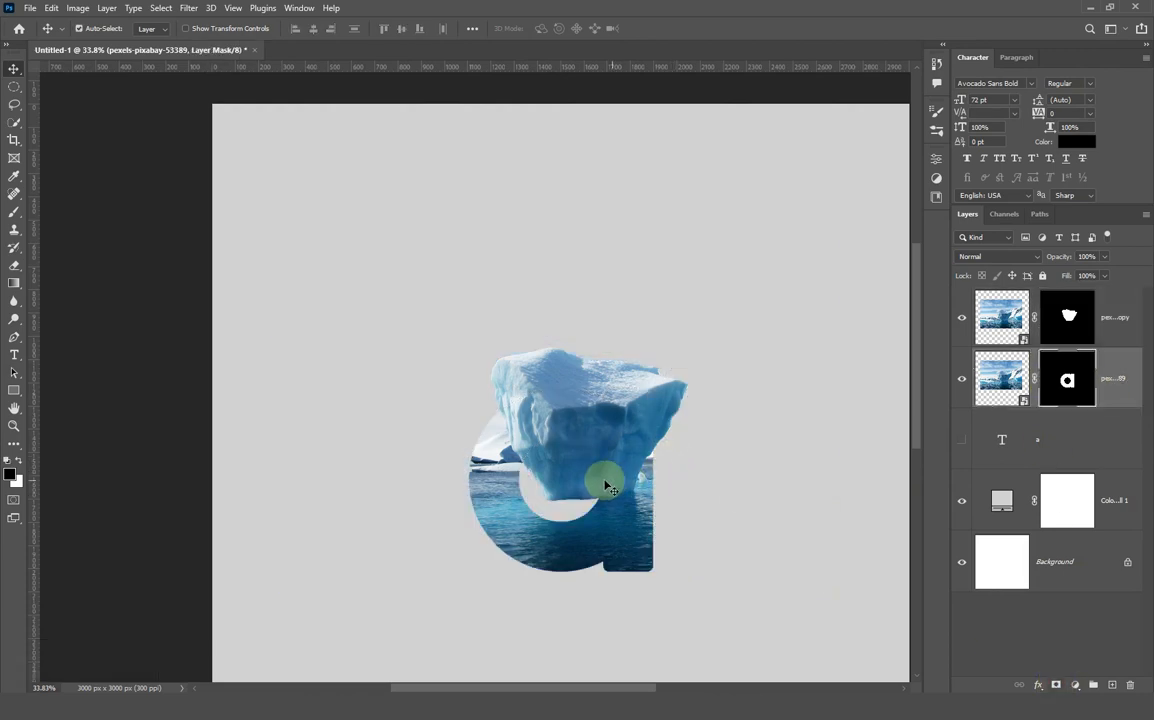
Step: Target the iceberg cutout's mask, load the letter-shaped mask as a selection and invert it
{"action": "scroll", "coordinate": [591, 472], "scroll_direction": "up", "scroll_amount": 2}
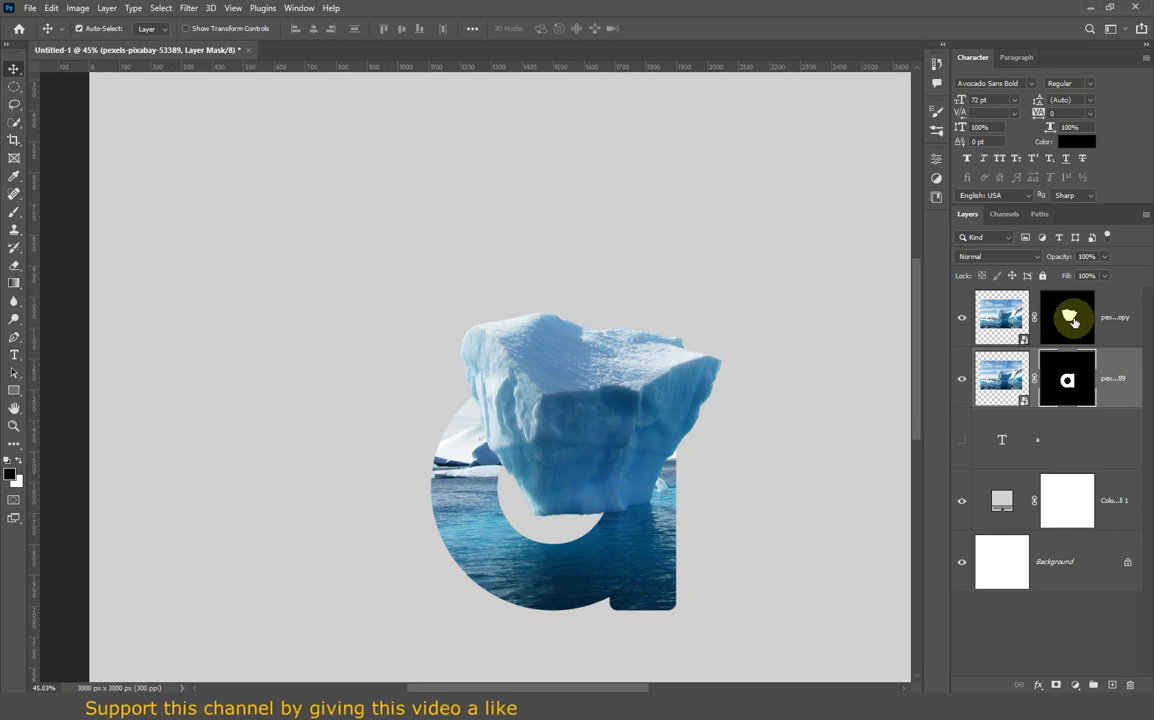
{"action": "left_click", "coordinate": [1066, 324]}
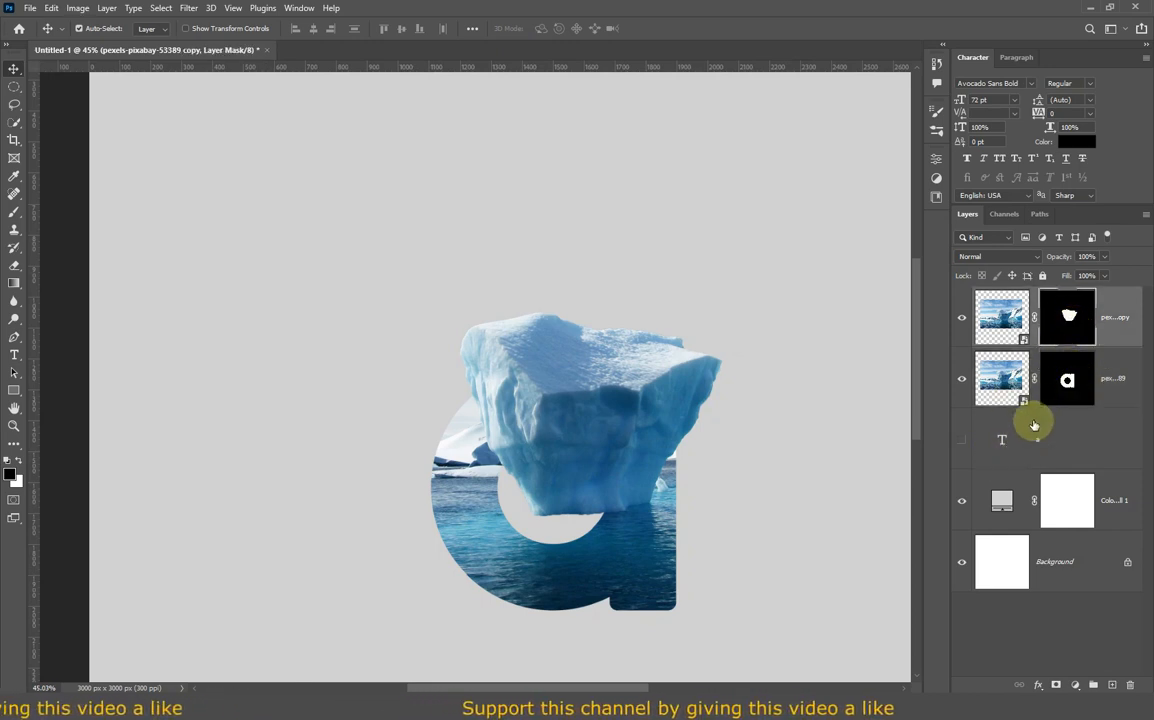
{"action": "left_click", "coordinate": [1074, 390], "text": "ctrl"}
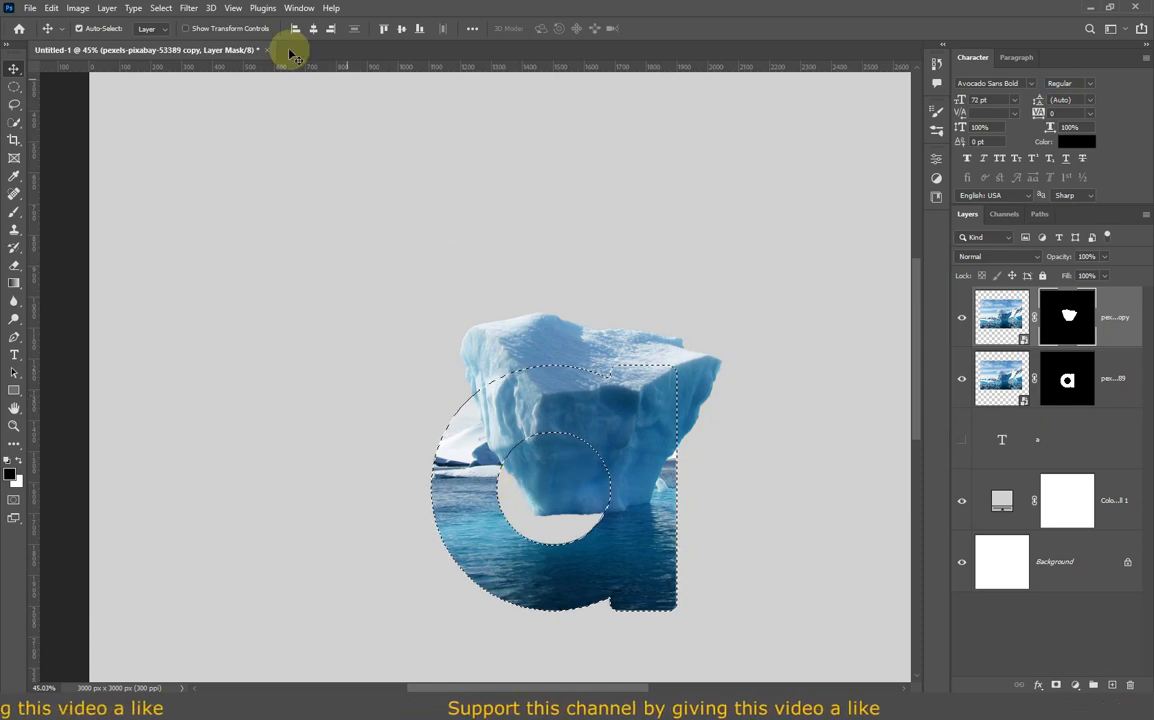
{"action": "left_click", "coordinate": [161, 7]}
{"action": "left_click", "coordinate": [183, 63]}
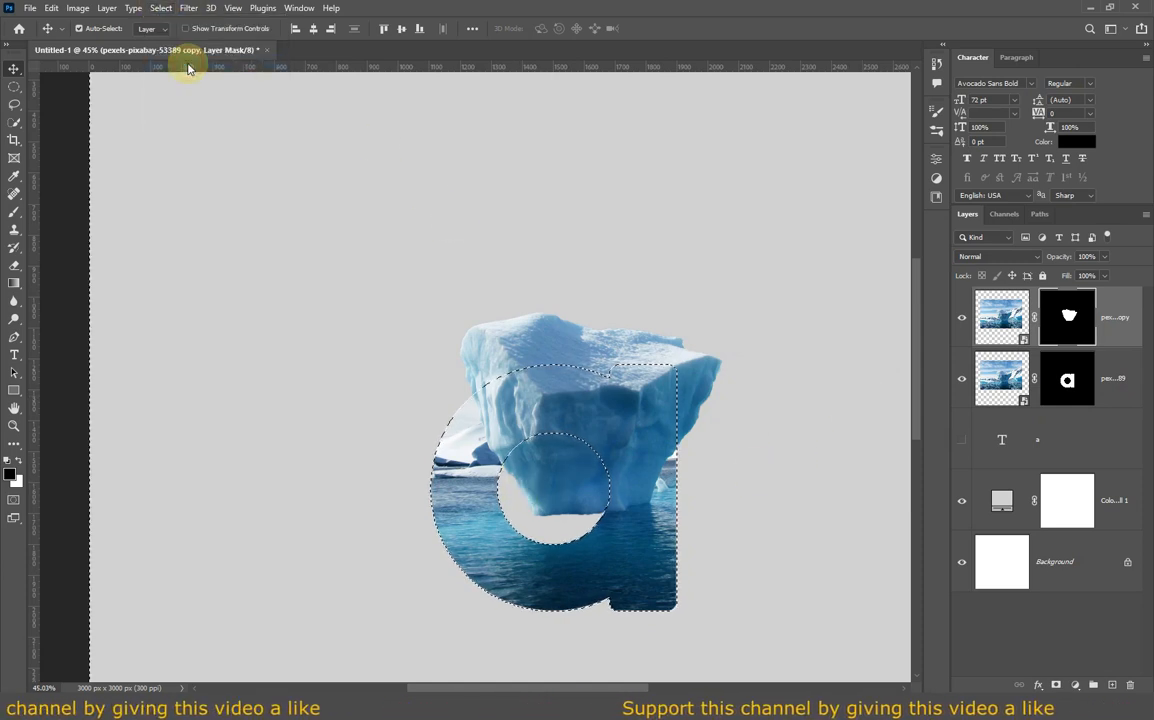
Step: Paint black on the cutout's mask with the Brush to hide the iceberg inside the letter's round opening, and deselect
{"action": "left_click", "coordinate": [17, 219]}
{"action": "left_click", "coordinate": [44, 212]}
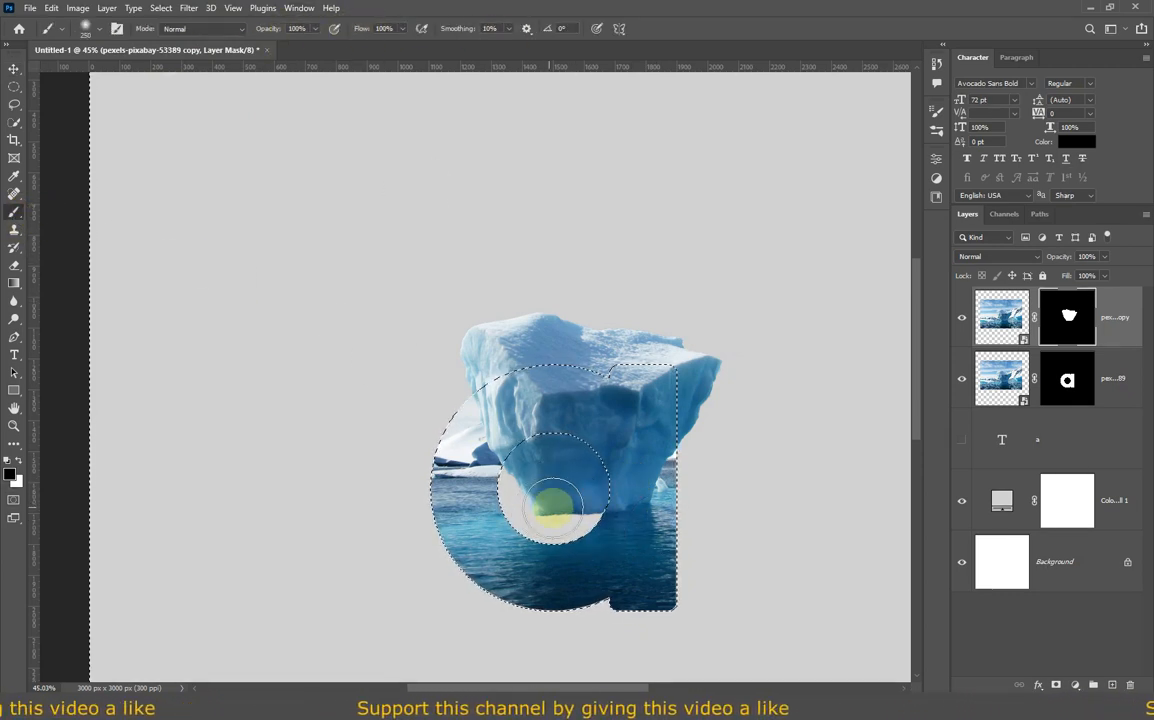
{"action": "mouse_move", "coordinate": [554, 505]}
{"action": "left_mouse_down"}
{"action": "mouse_move", "coordinate": [510, 497]}
{"action": "mouse_move", "coordinate": [585, 477]}
{"action": "mouse_move", "coordinate": [555, 517]}
{"action": "mouse_move", "coordinate": [590, 482]}
{"action": "mouse_move", "coordinate": [588, 454]}
{"action": "mouse_move", "coordinate": [530, 457]}
{"action": "mouse_move", "coordinate": [592, 464]}
{"action": "mouse_move", "coordinate": [567, 507]}
{"action": "left_mouse_up"}
{"action": "key", "text": "ctrl+d"}
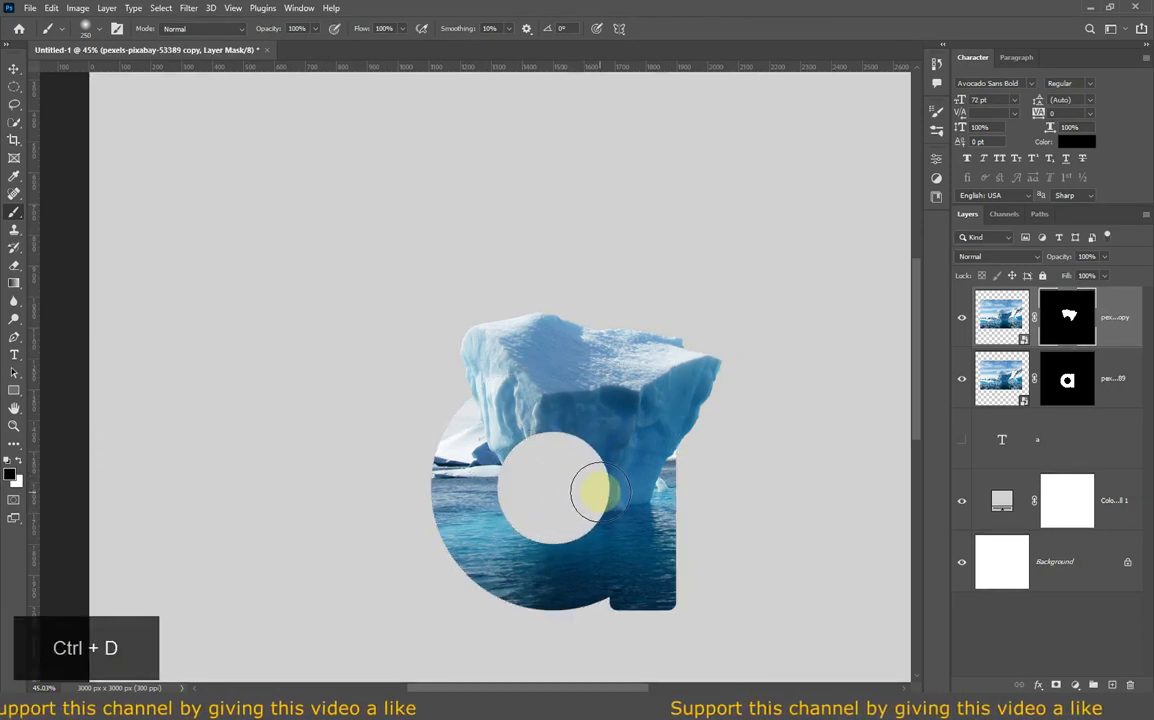
Step: Create a new layer named "shadows" between the letter-masked photo and the iceberg cutout
{"action": "left_click", "coordinate": [12, 68]}
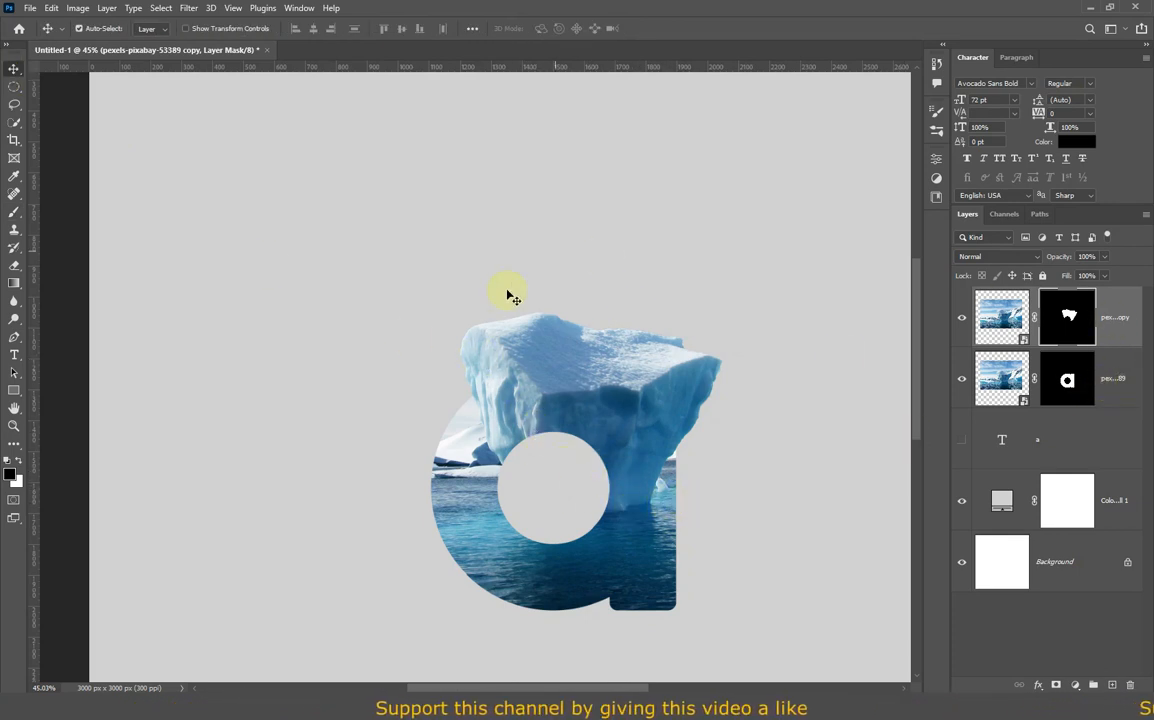
{"action": "left_click", "coordinate": [1117, 386]}
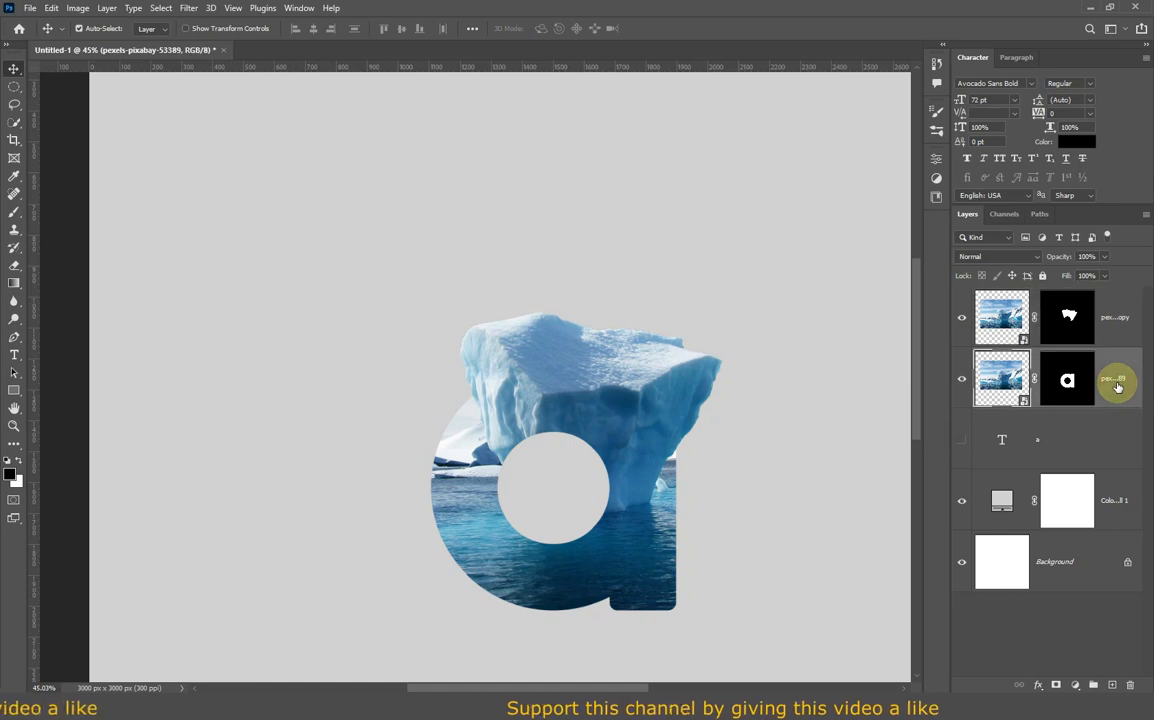
{"action": "left_click", "coordinate": [1111, 684]}
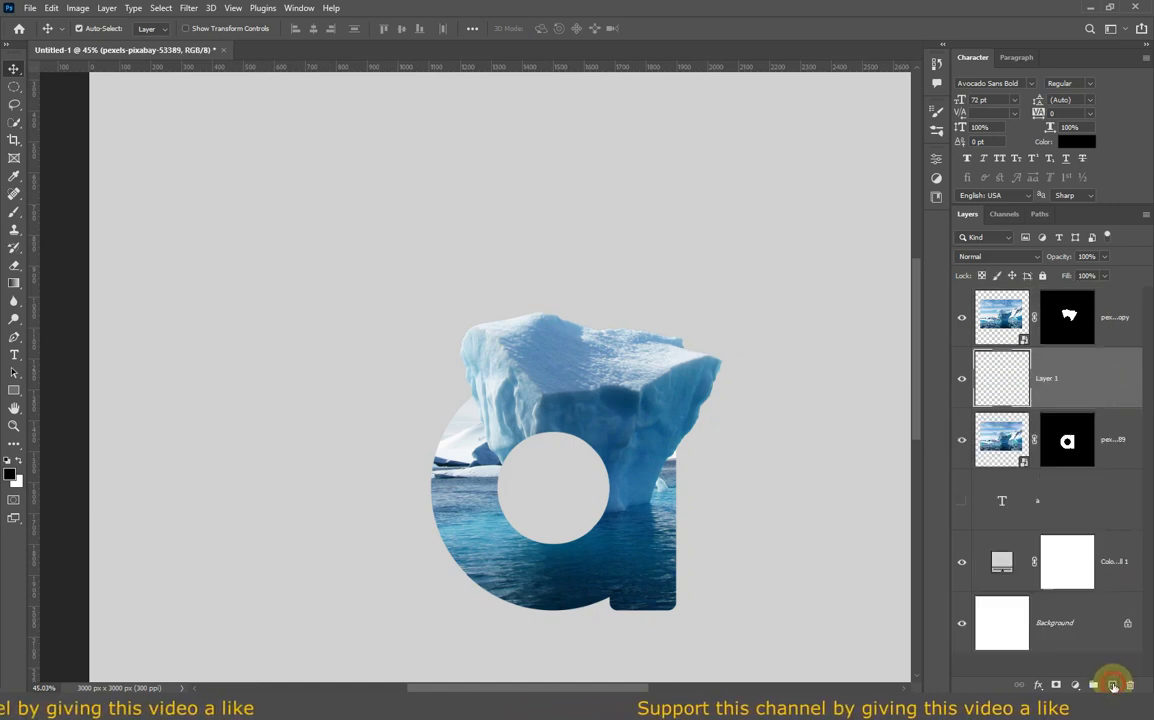
{"action": "type", "text": "shadows"}
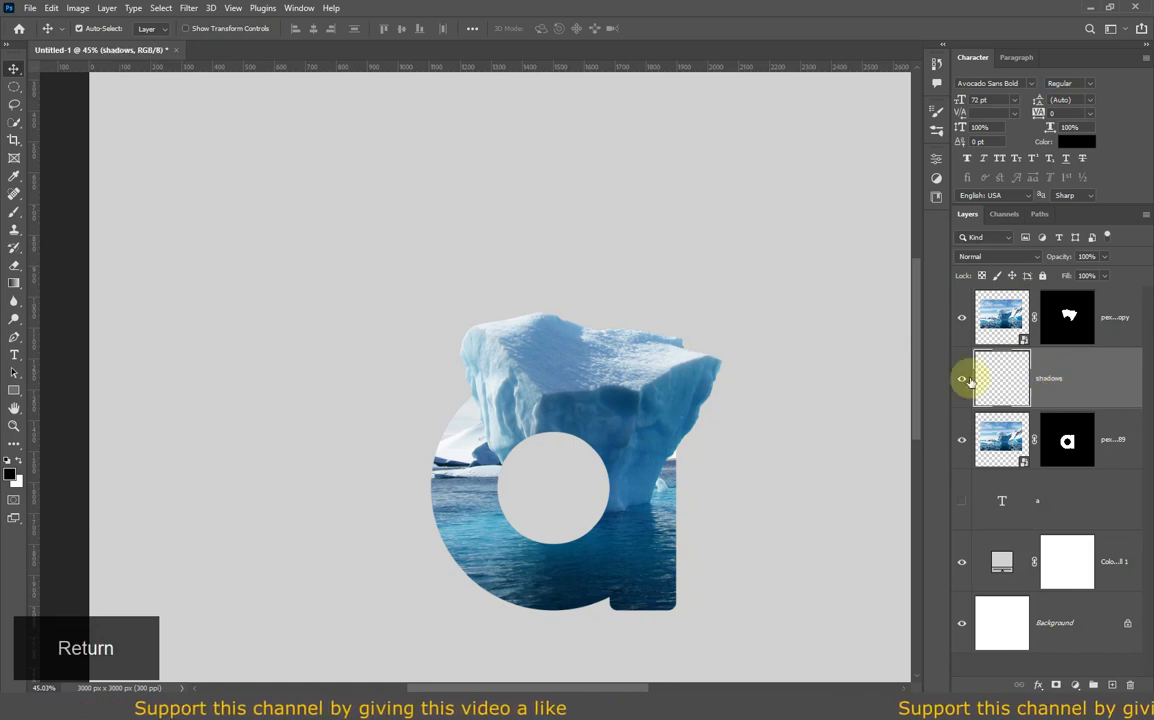
Step: Within the letter-shaped selection, paint a soft black shadow beside the iceberg's lower right edge on the shadows layer, using a 150 px brush at 3% flow
{"action": "left_click", "coordinate": [12, 212]}
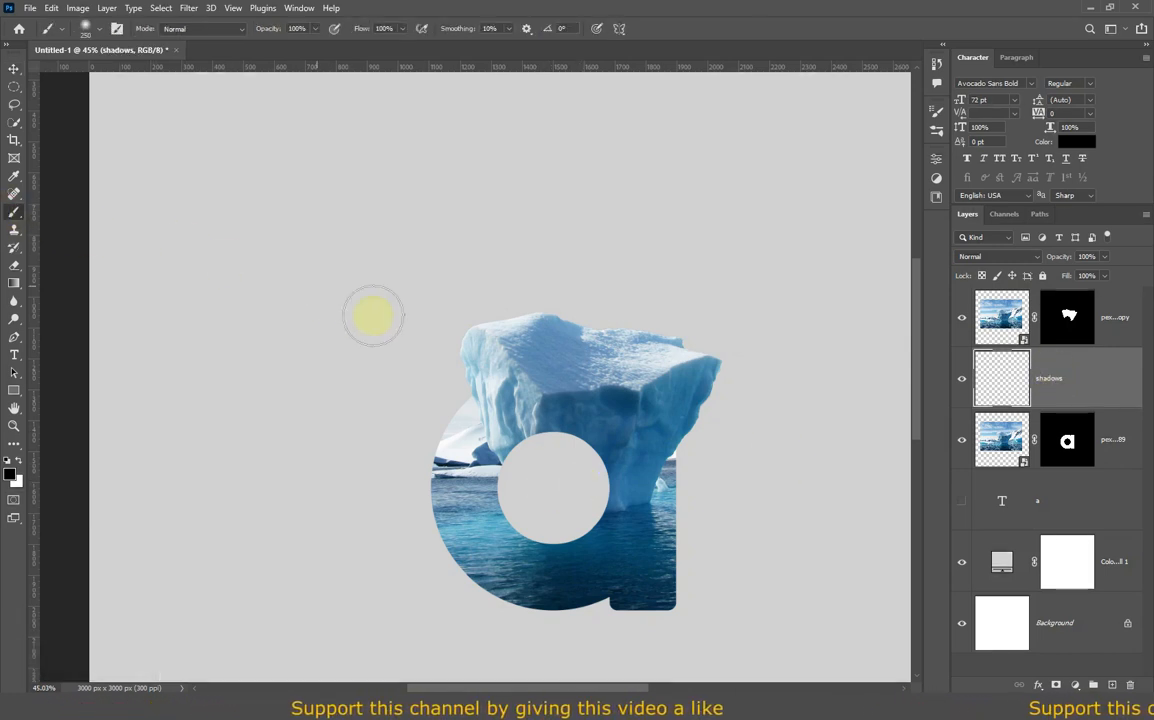
{"action": "right_click", "coordinate": [642, 390]}
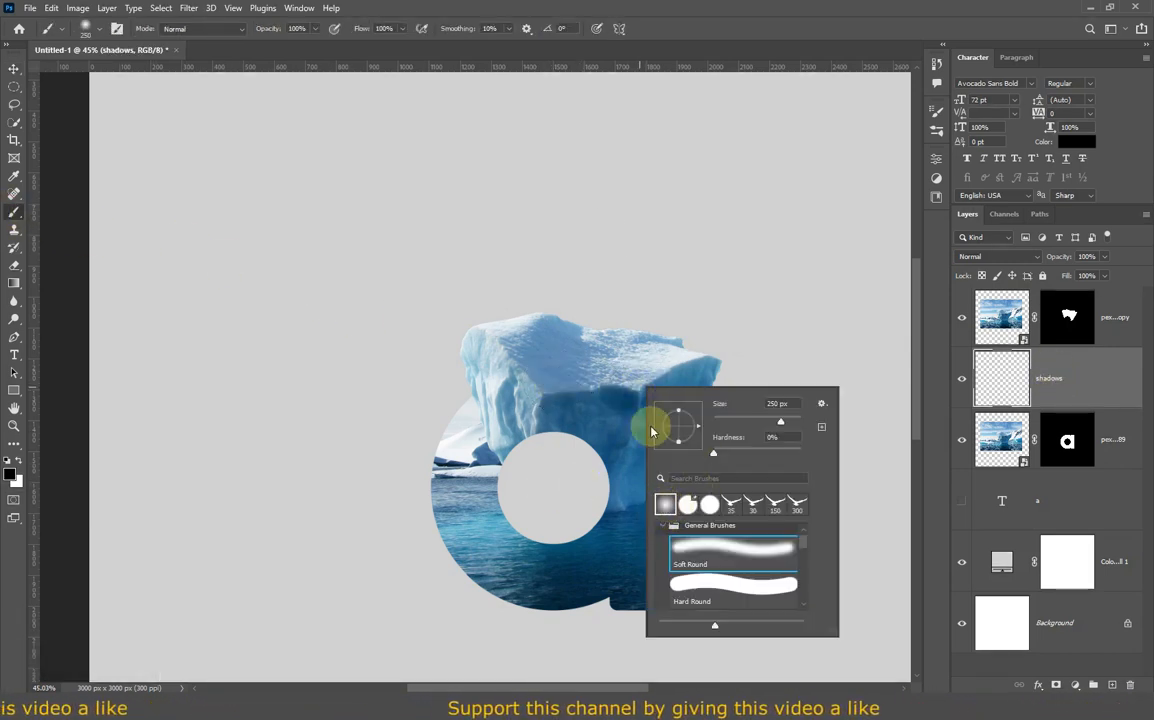
{"action": "key", "text": "Escape"}
{"action": "key", "text": "shift+0"}
{"action": "key", "text": "shift+2"}
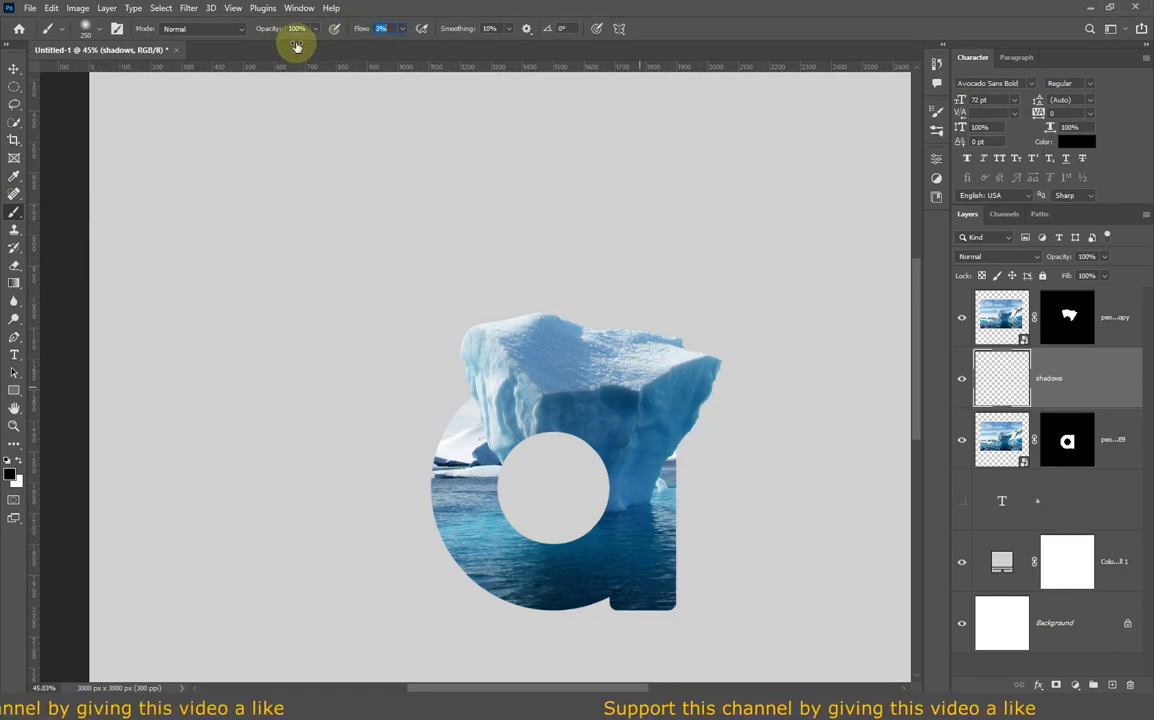
{"action": "scroll", "coordinate": [685, 482], "scroll_direction": "up", "scroll_amount": 4}
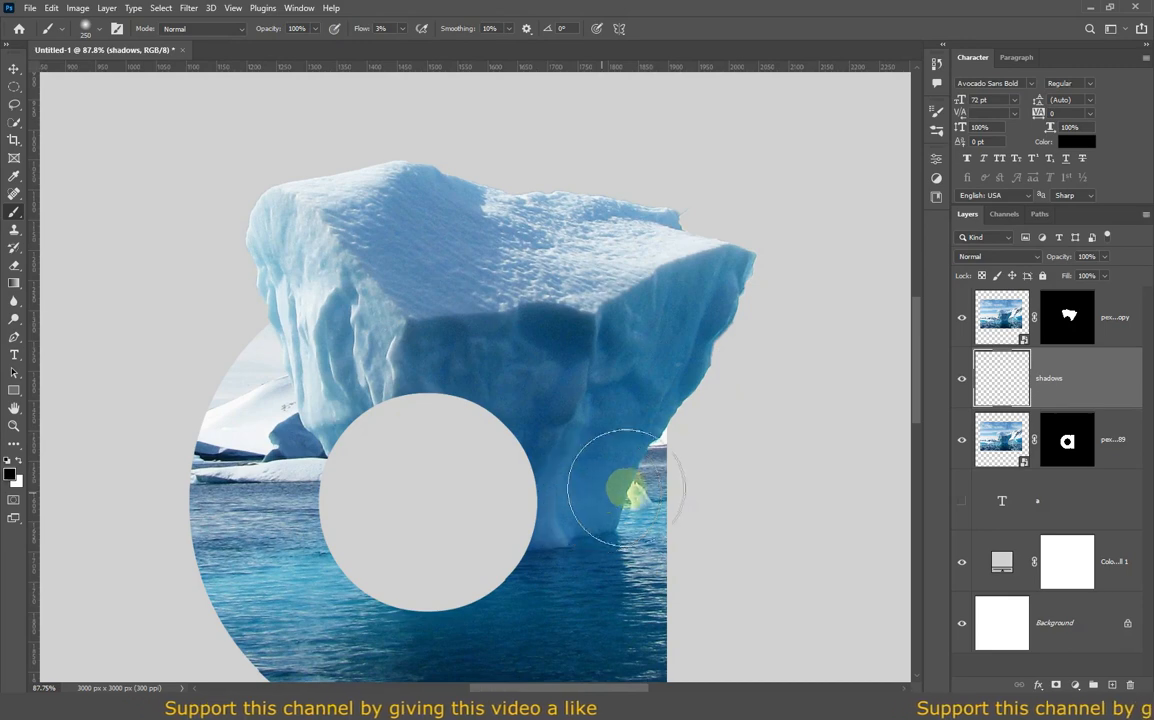
{"action": "key", "text": "bracketleft"}
{"action": "key", "text": "bracketleft"}
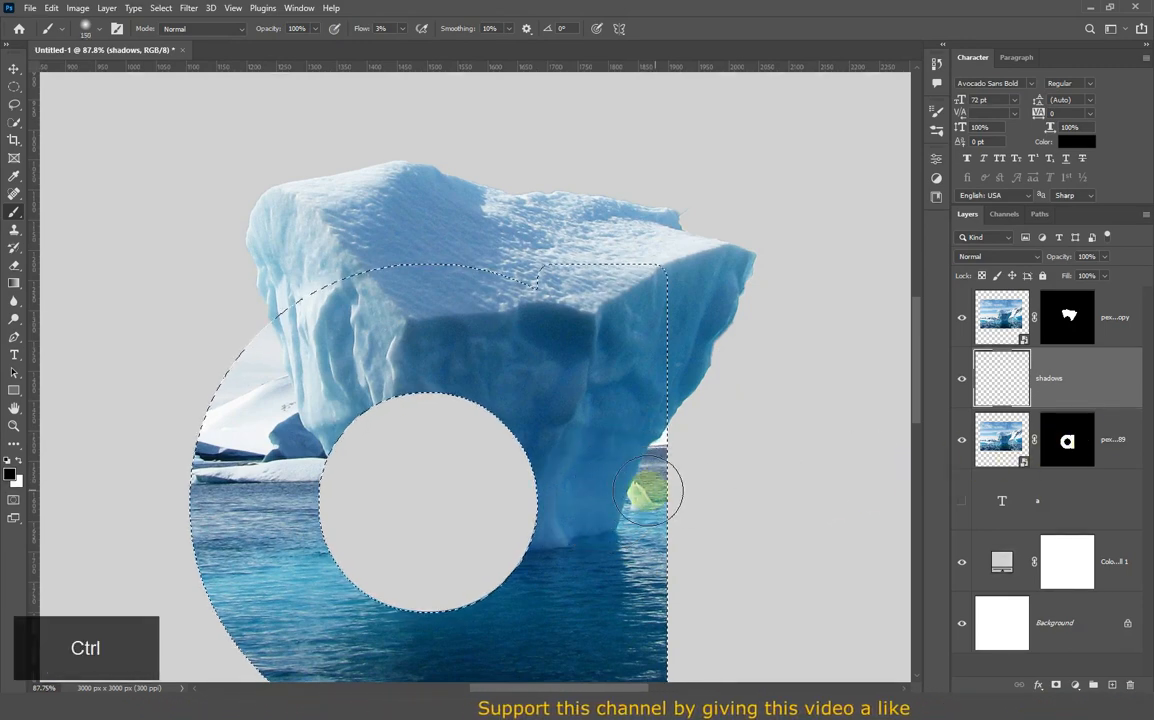
{"action": "mouse_move", "coordinate": [612, 516]}
{"action": "left_mouse_down"}
{"action": "mouse_move", "coordinate": [665, 389]}
{"action": "mouse_move", "coordinate": [615, 499]}
{"action": "mouse_move", "coordinate": [613, 467]}
{"action": "mouse_move", "coordinate": [613, 501]}
{"action": "mouse_move", "coordinate": [667, 379]}
{"action": "left_mouse_up"}
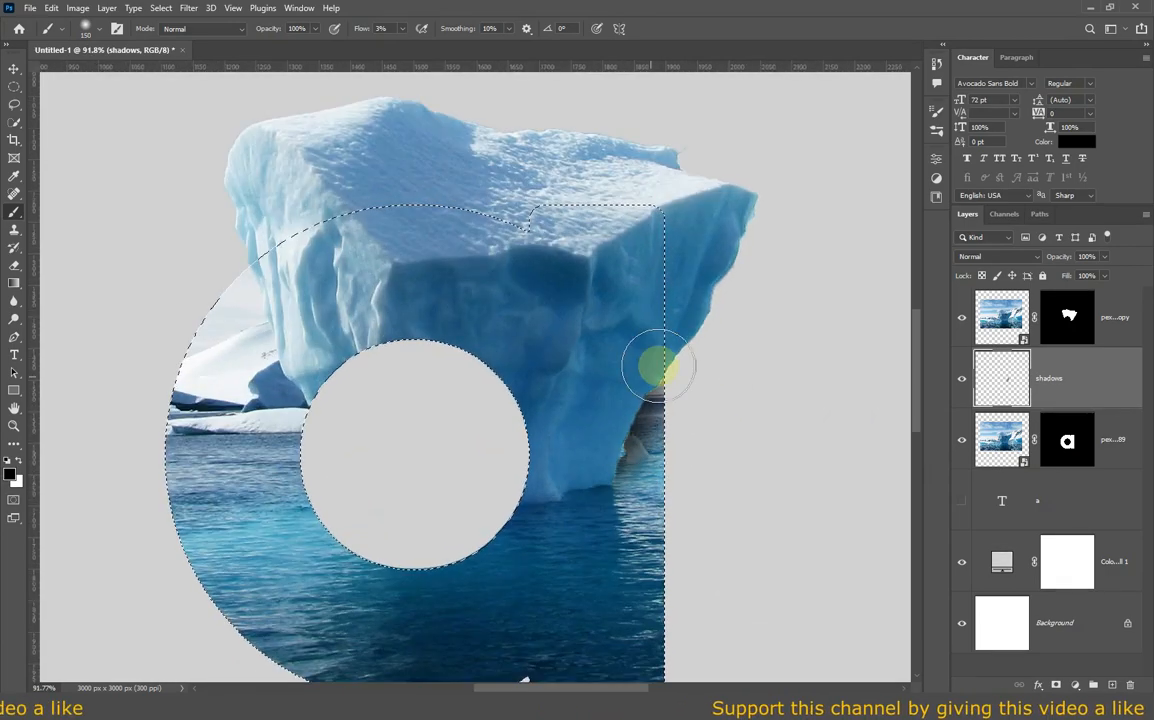
{"action": "left_click_drag", "start_coordinate": [658, 366], "coordinate": [659, 377]}
Step: Touch up the shadow along the iceberg's lower right edge with brush sizes between 60 and 125 px, and deselect
{"action": "scroll", "coordinate": [660, 375], "scroll_direction": "up", "scroll_amount": 4}
{"action": "key", "text": "["}
{"action": "key", "text": "["}
{"action": "key", "text": "["}
{"action": "key", "text": "["}
{"action": "key", "text": "["}
{"action": "key", "text": "["}
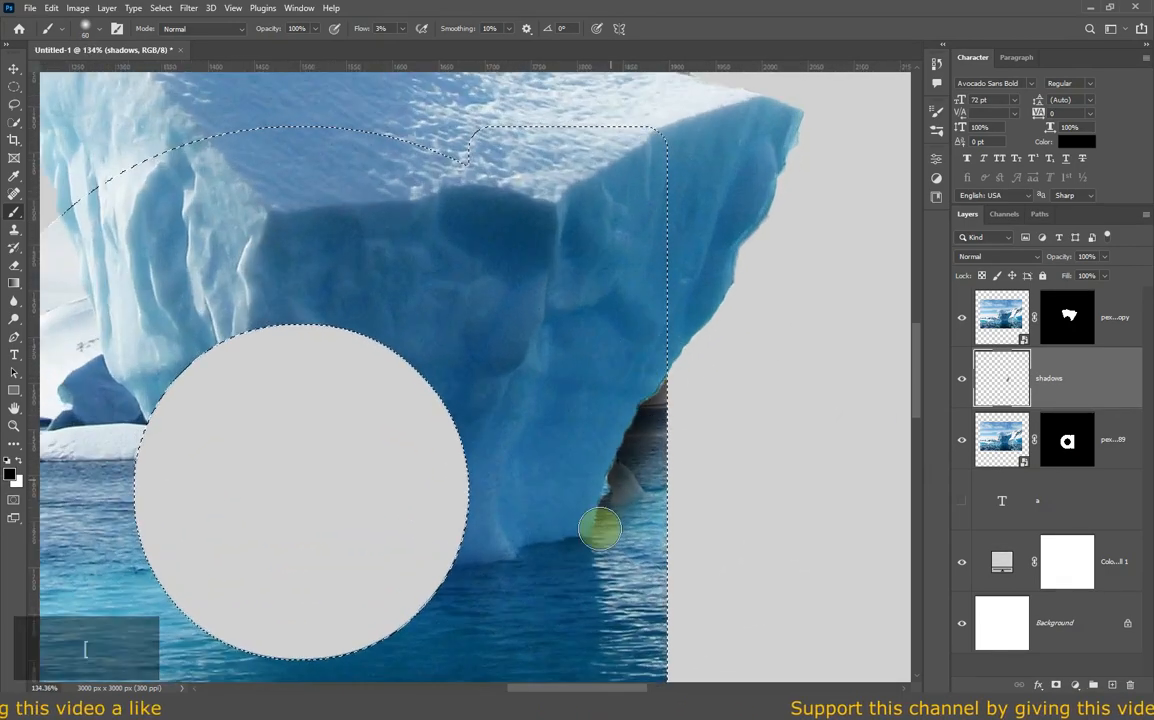
{"action": "key", "text": "]"}
{"action": "key", "text": "]"}
{"action": "key", "text": "]"}
{"action": "key", "text": "]"}
{"action": "key", "text": "]"}
{"action": "scroll", "coordinate": [667, 484], "scroll_direction": "down", "scroll_amount": 11}
{"action": "scroll", "coordinate": [695, 500], "scroll_direction": "up", "scroll_amount": 2}
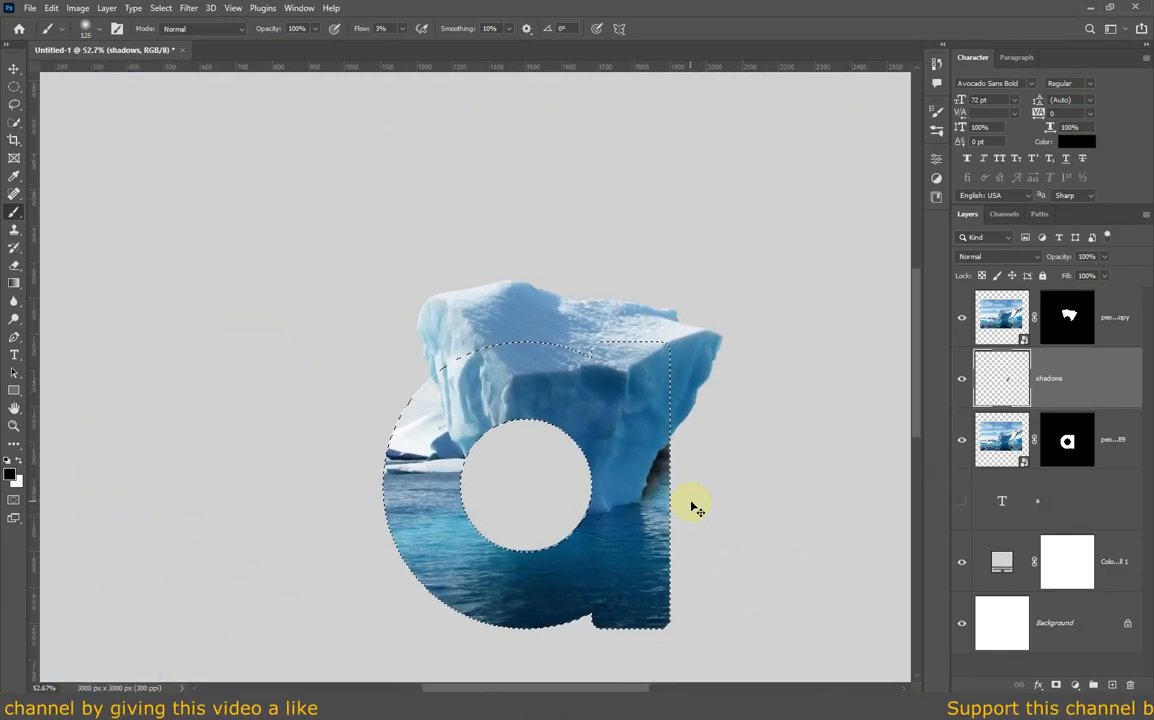
{"action": "key", "text": "ctrl+d"}
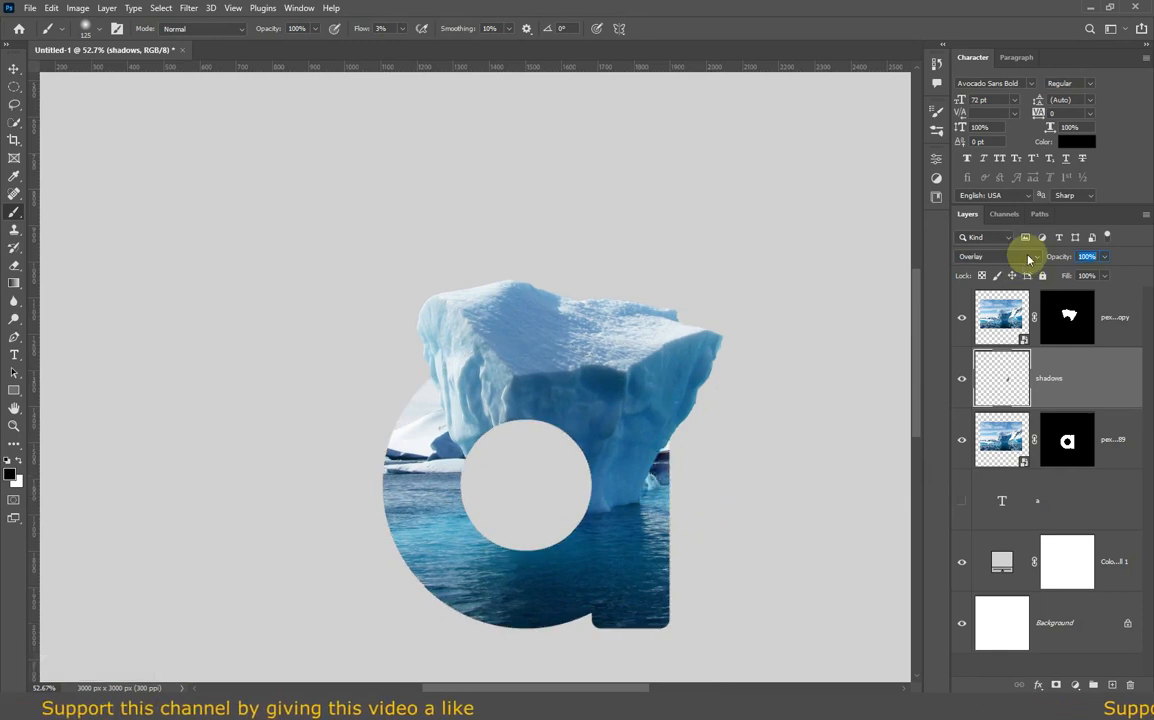
Step: Set the shadows layer's blend mode to Multiply and its opacity to 86%
{"action": "left_click", "coordinate": [1030, 257]}
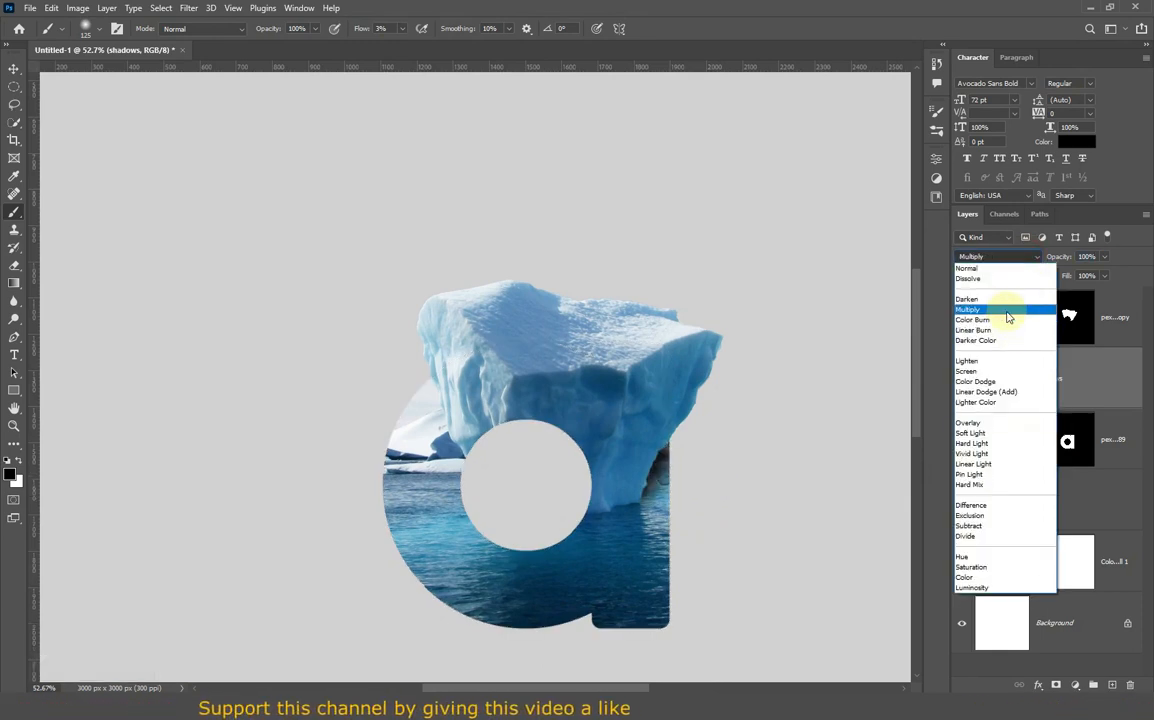
{"action": "left_click", "coordinate": [1008, 317]}
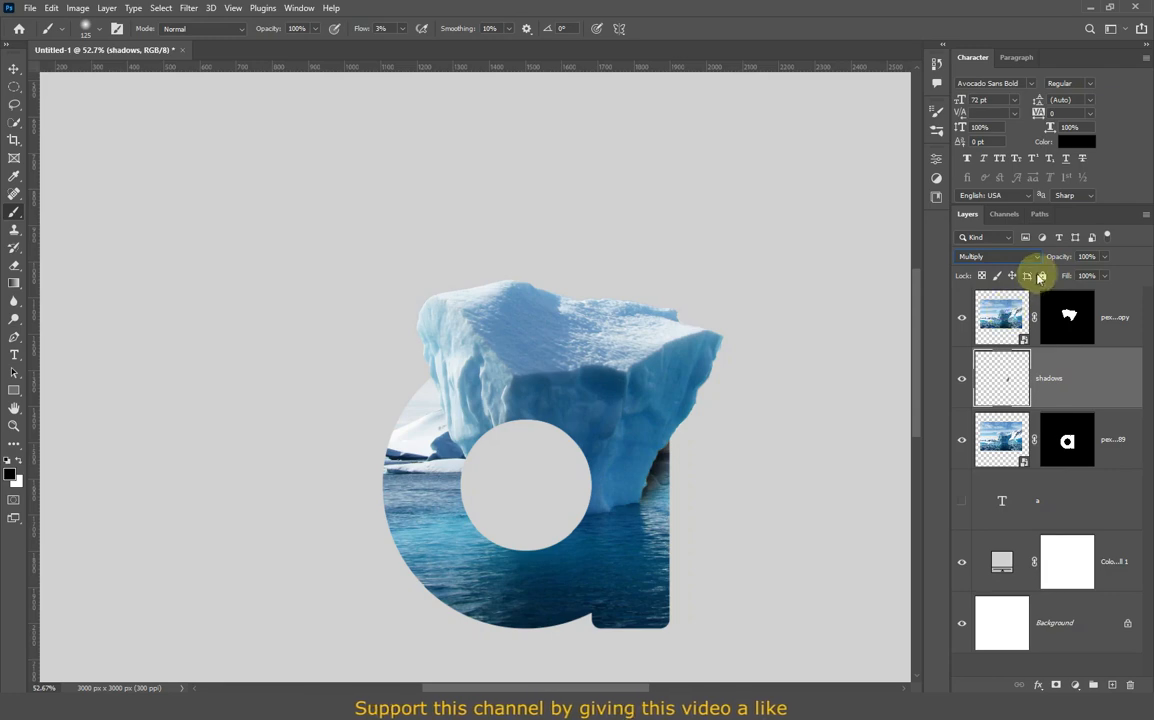
{"action": "left_click_drag", "start_coordinate": [1064, 257], "coordinate": [1053, 261]}
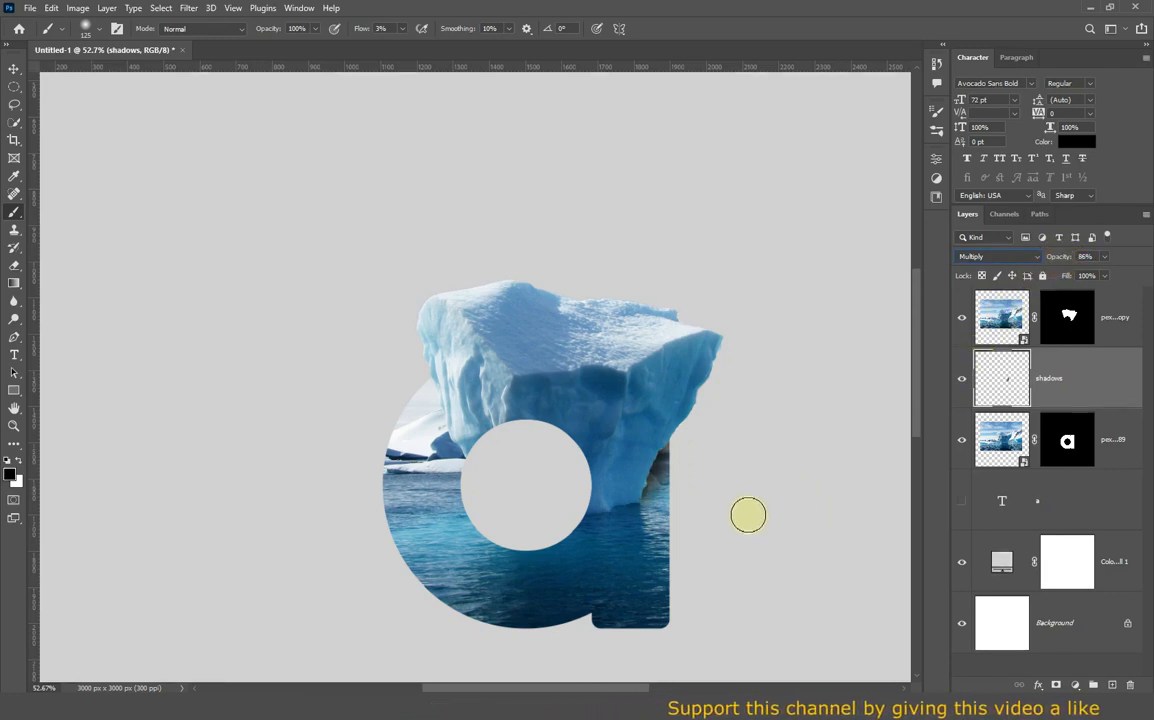
Step: Paint on the photo's letter-shaped mask with a soft brush at 100% flow to fade the letter's upper left edge beside the iceberg
{"action": "left_click", "coordinate": [1064, 441]}
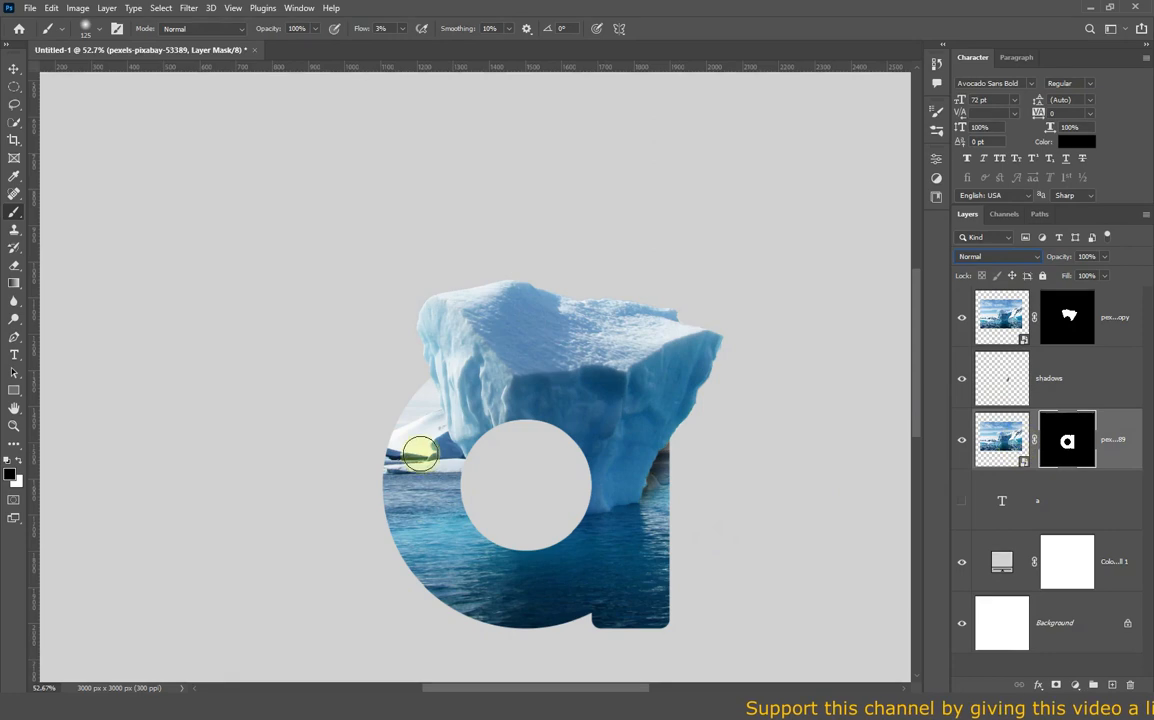
{"action": "left_click_drag", "start_coordinate": [360, 28], "coordinate": [445, 31]}
{"action": "left_click", "coordinate": [415, 378]}
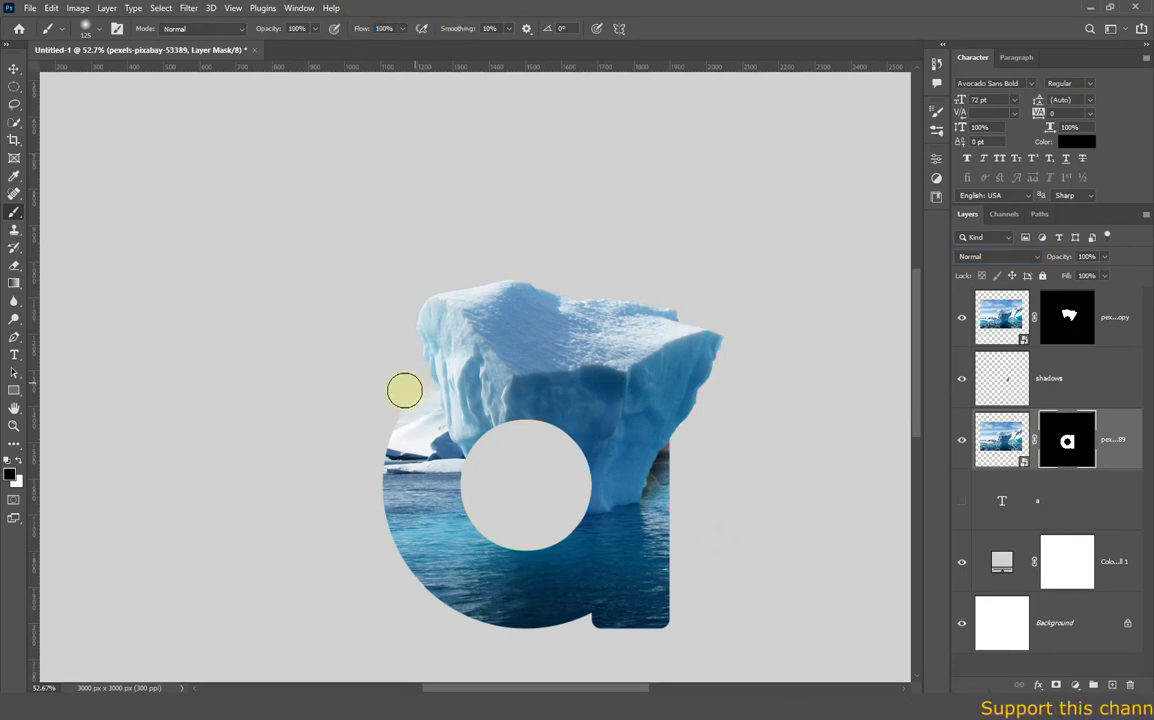
{"action": "scroll", "coordinate": [488, 434], "scroll_direction": "down", "scroll_amount": 3}
{"action": "scroll", "coordinate": [478, 442], "scroll_direction": "up", "scroll_amount": 3}
{"action": "left_click", "coordinate": [430, 394]}
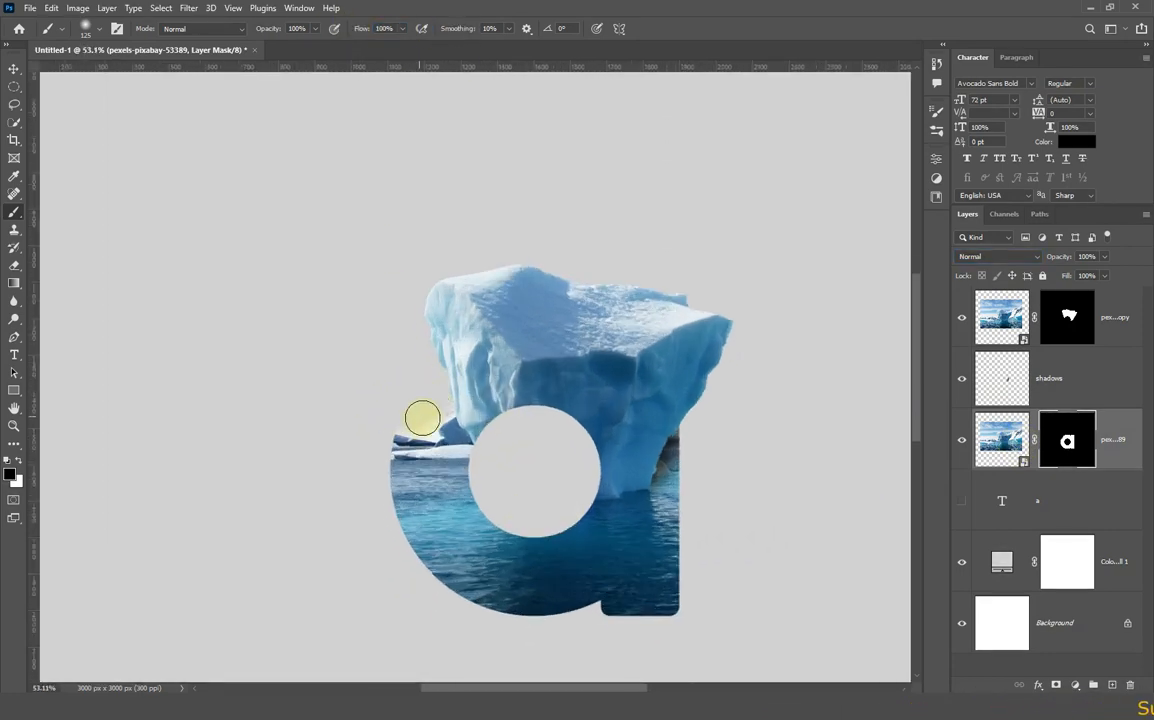
{"action": "key", "text": "bracketright"}
{"action": "key", "text": "bracketright"}
{"action": "scroll", "coordinate": [414, 364], "scroll_direction": "down", "scroll_amount": 1}
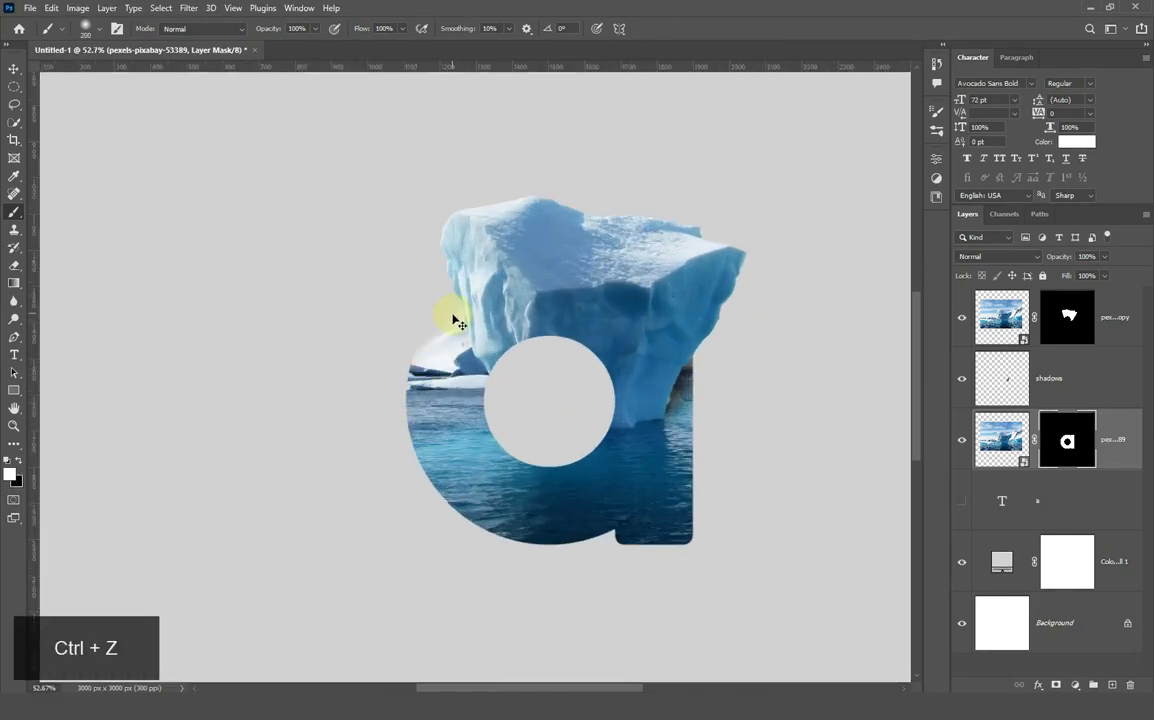
{"action": "key", "text": "x"}
Step: Load the letter mask as a selection, paint a faint shadow at 3% flow in the round opening on the shadows layer, and deselect
{"action": "left_click", "coordinate": [1090, 380]}
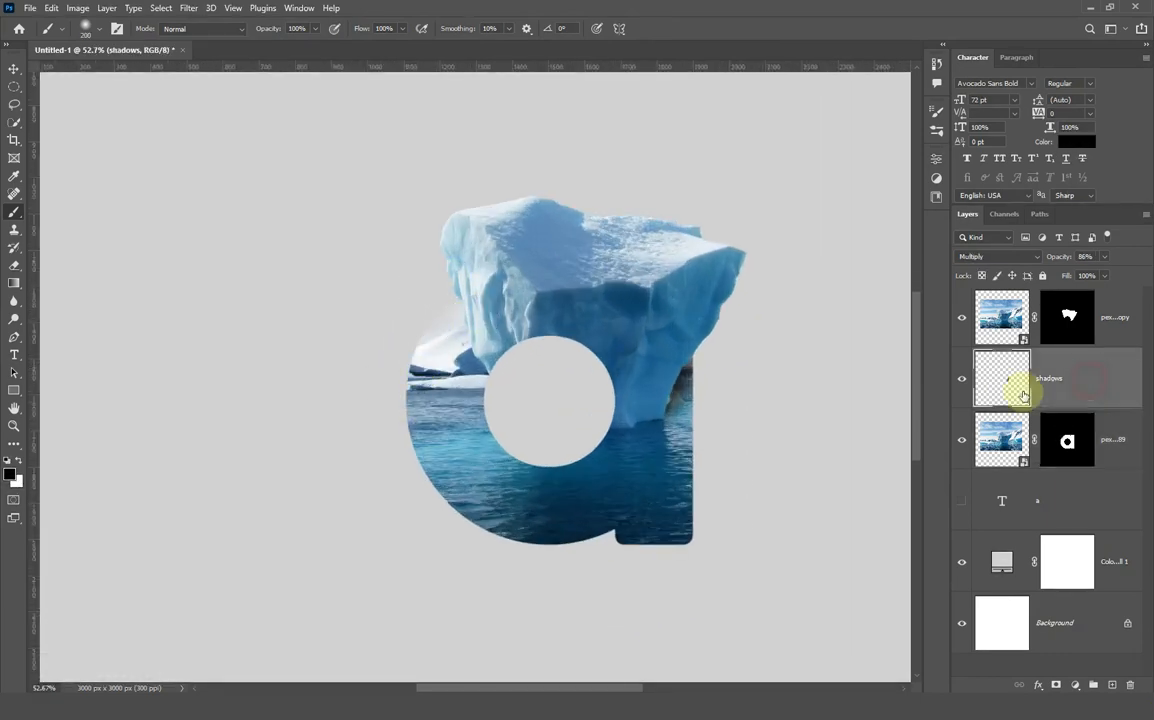
{"action": "left_click_drag", "start_coordinate": [282, 45], "coordinate": [287, 45]}
{"action": "key", "text": "Down"}
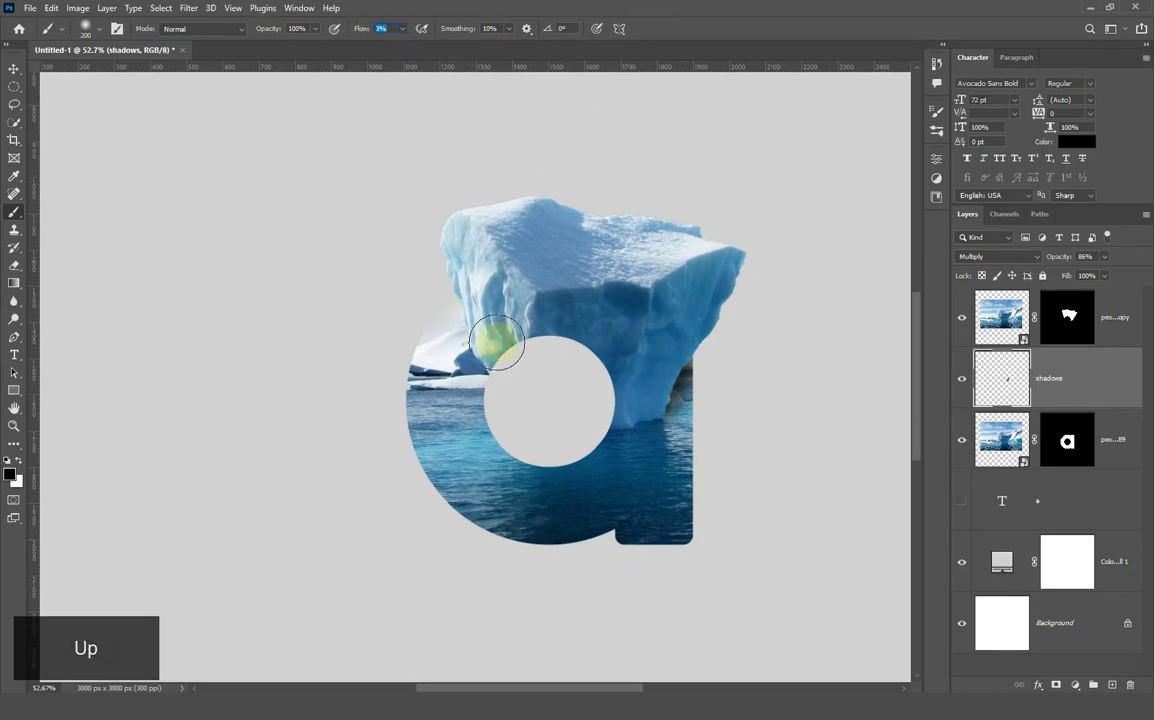
{"action": "left_click", "coordinate": [1067, 439], "text": "ctrl"}
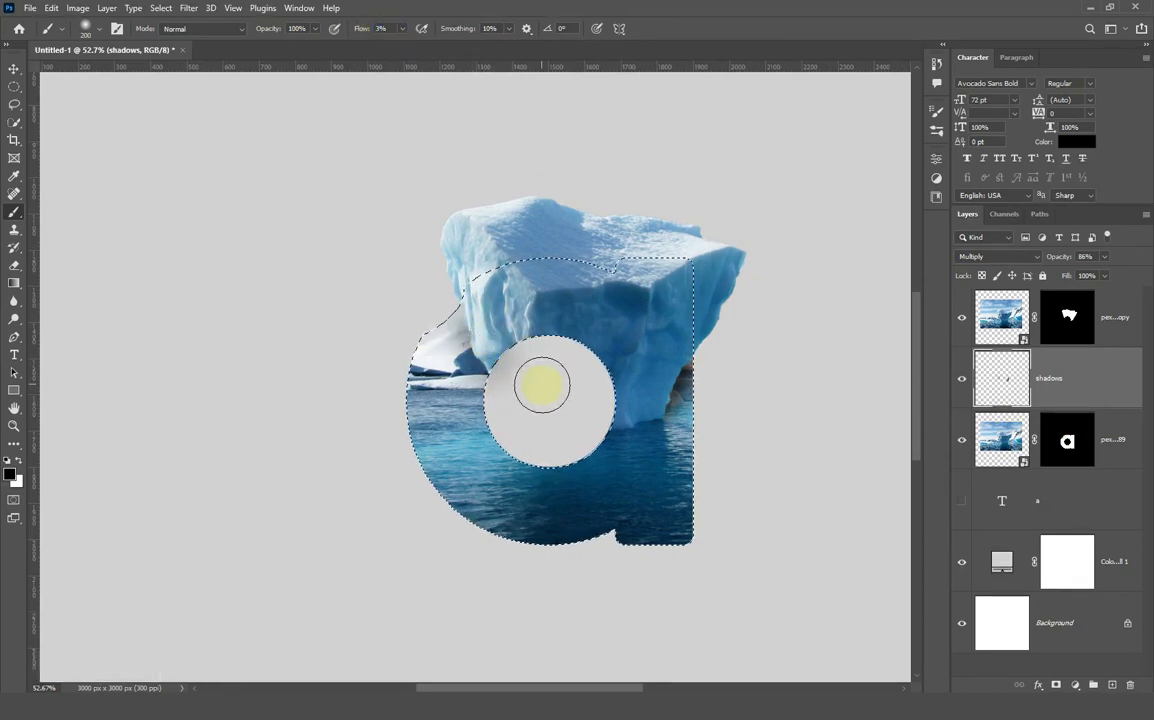
{"action": "key", "text": "ctrl+d"}
{"action": "scroll", "coordinate": [542, 385], "scroll_direction": "down", "scroll_amount": 2}
Step: On a new layer above the iceberg cutout, darken the lower part of the letter with black at 3% flow inside the letter selection, and deselect
{"action": "left_click", "coordinate": [1110, 317]}
{"action": "left_click", "coordinate": [1112, 685]}
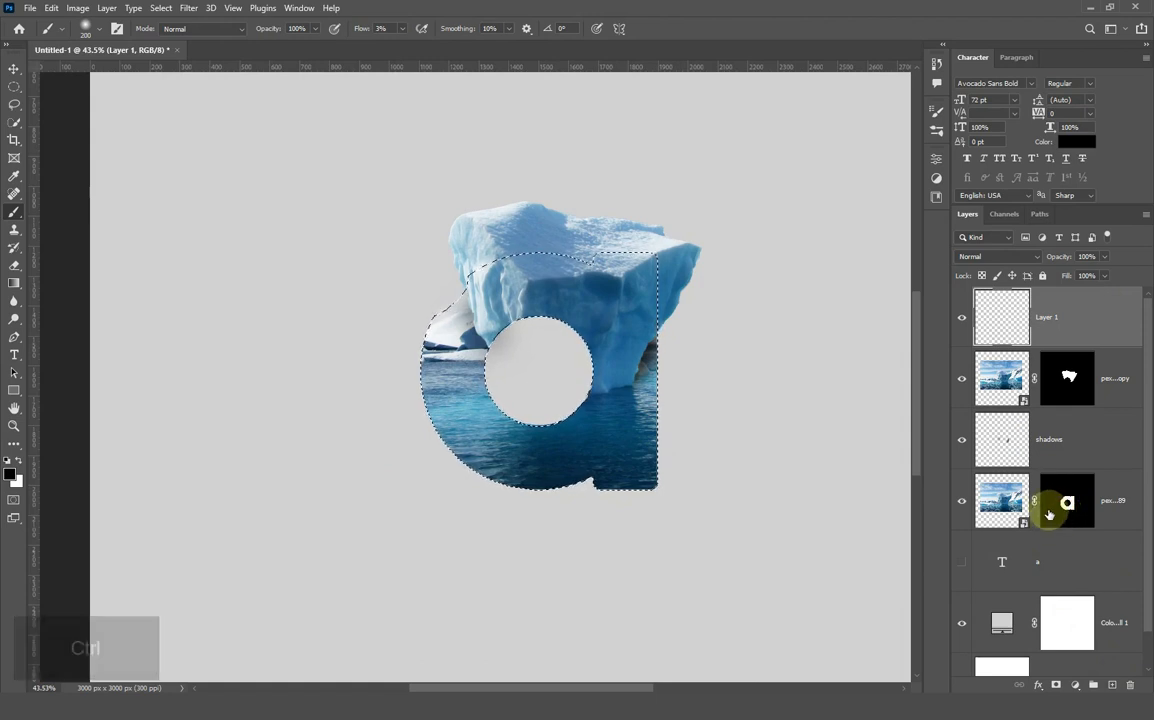
{"action": "scroll", "coordinate": [648, 487], "scroll_direction": "up", "scroll_amount": 1}
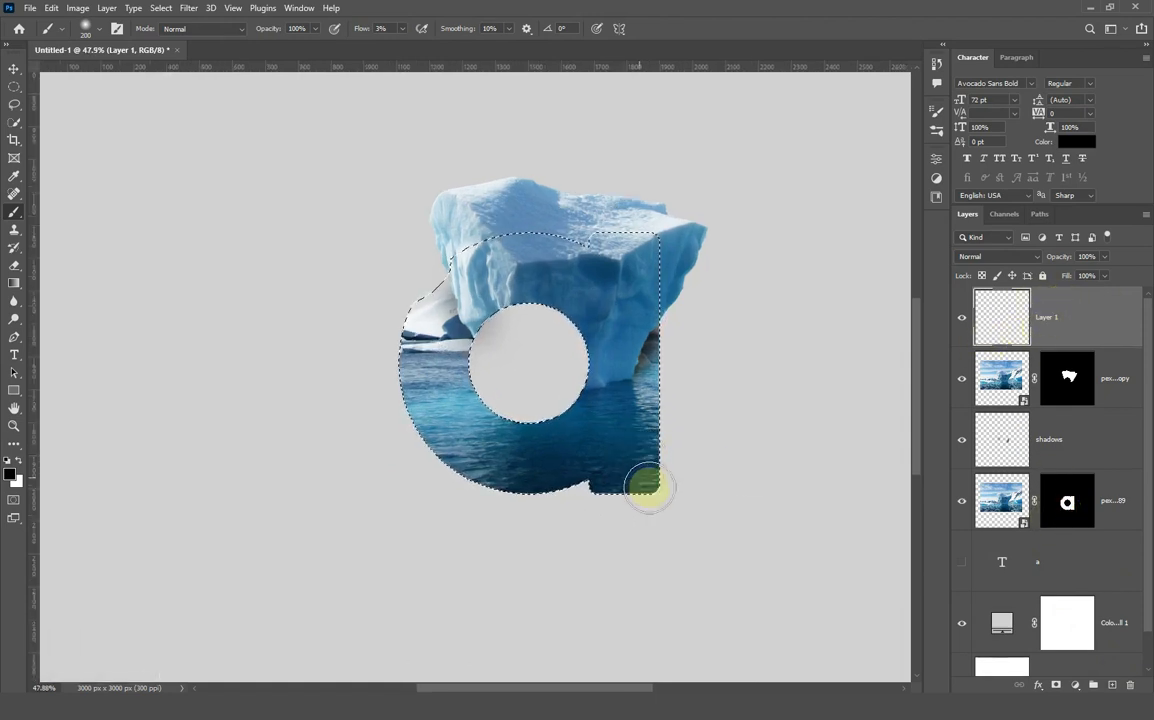
{"action": "mouse_move", "coordinate": [645, 456]}
{"action": "left_mouse_down"}
{"action": "mouse_move", "coordinate": [657, 366]}
{"action": "mouse_move", "coordinate": [589, 493]}
{"action": "mouse_move", "coordinate": [592, 467]}
{"action": "mouse_move", "coordinate": [419, 439]}
{"action": "mouse_move", "coordinate": [657, 461]}
{"action": "mouse_move", "coordinate": [652, 390]}
{"action": "mouse_move", "coordinate": [631, 439]}
{"action": "left_mouse_up"}
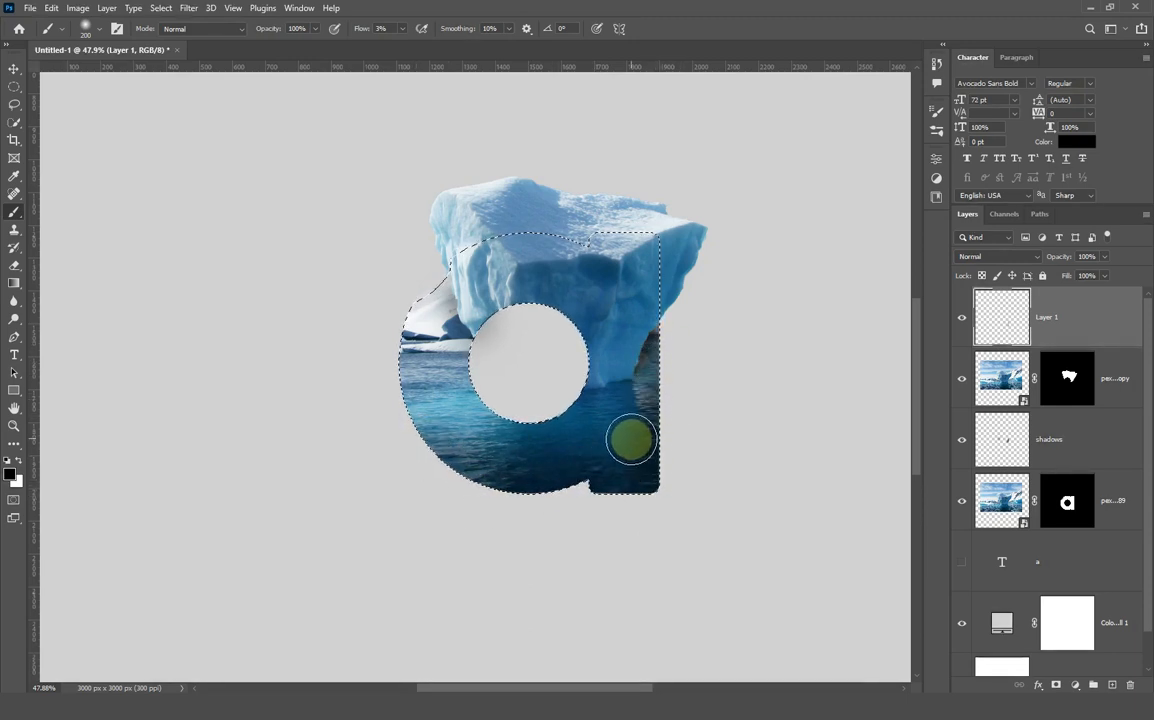
{"action": "left_click_drag", "start_coordinate": [512, 487], "coordinate": [606, 505]}
{"action": "scroll", "coordinate": [608, 507], "scroll_direction": "down", "scroll_amount": 4}
{"action": "scroll", "coordinate": [614, 508], "scroll_direction": "up", "scroll_amount": 2}
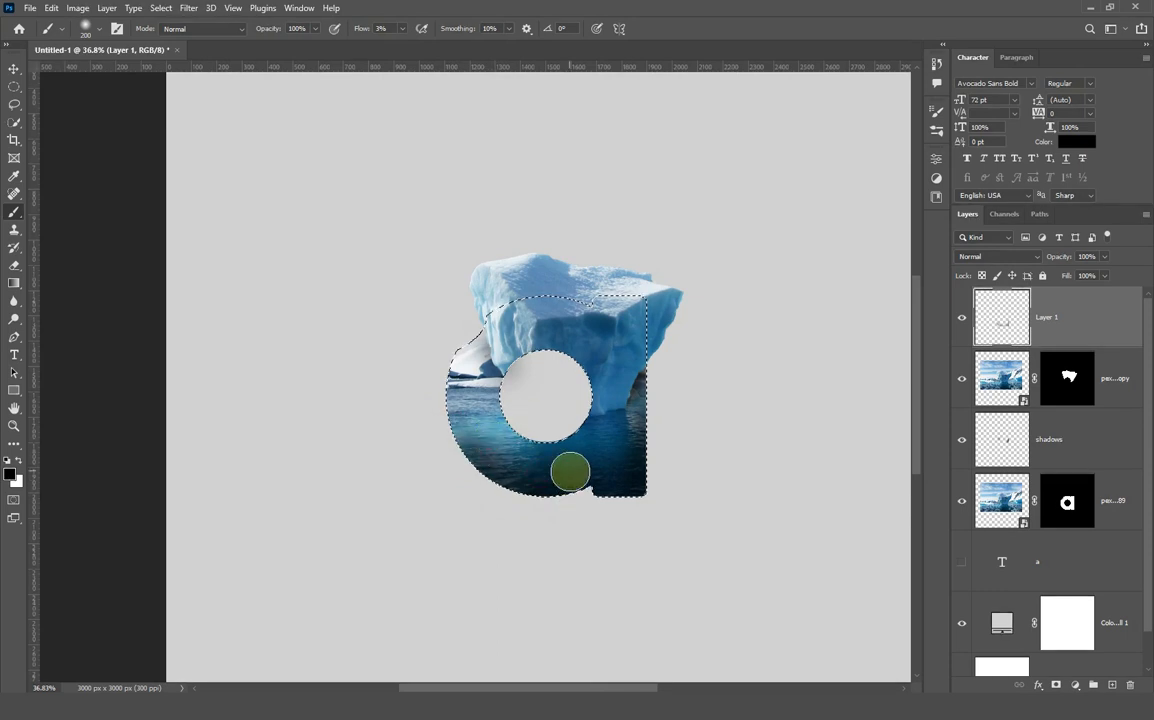
{"action": "left_click_drag", "start_coordinate": [570, 472], "coordinate": [595, 482]}
{"action": "key", "text": "ctrl+d"}
{"action": "scroll", "coordinate": [624, 494], "scroll_direction": "down", "scroll_amount": 1}
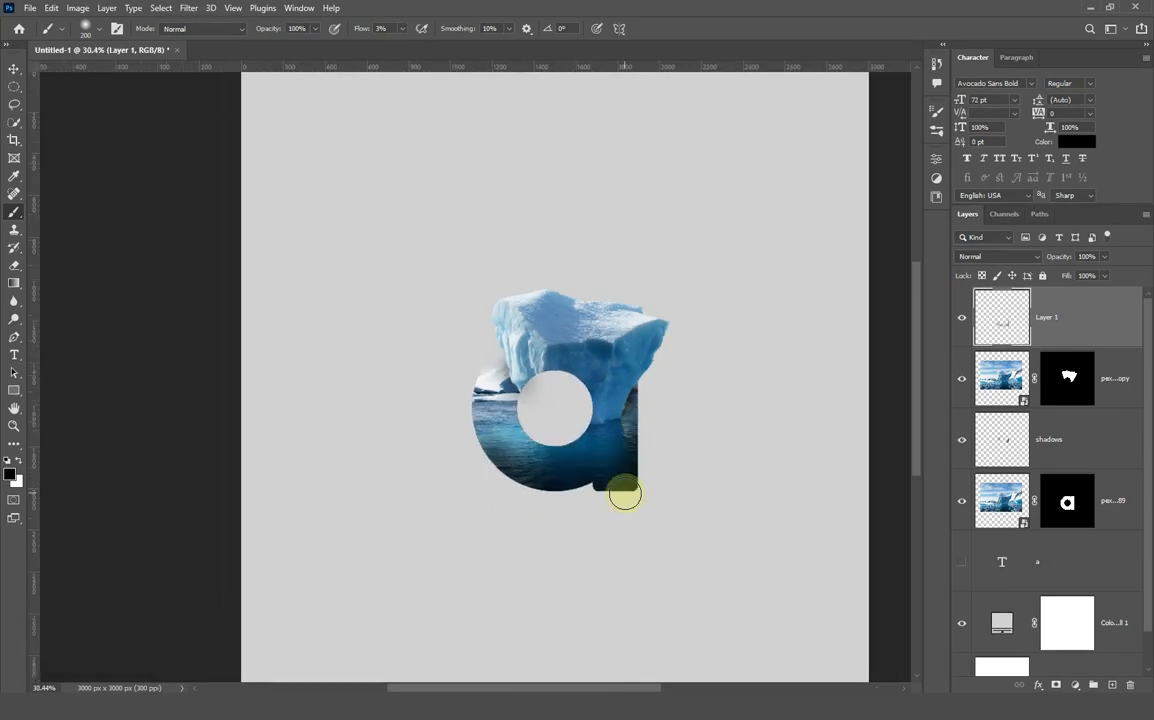
Step: Place the whale-23879 image into the document
{"action": "left_click", "coordinate": [15, 69]}
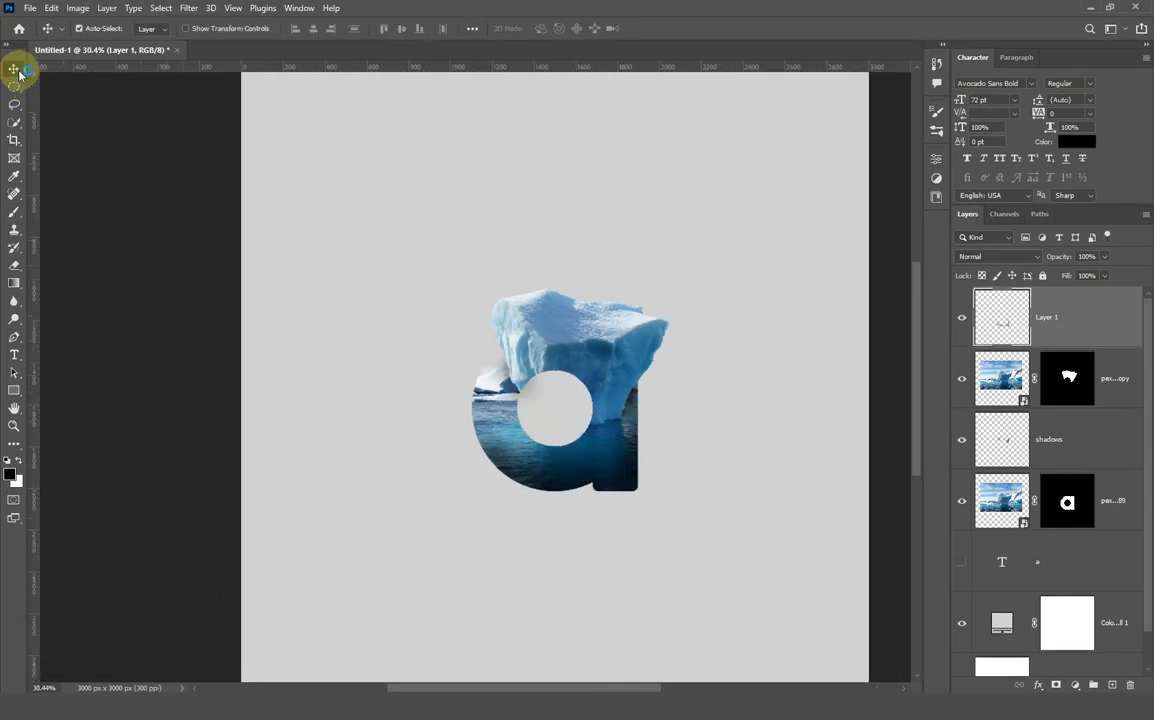
{"action": "left_click", "coordinate": [30, 8]}
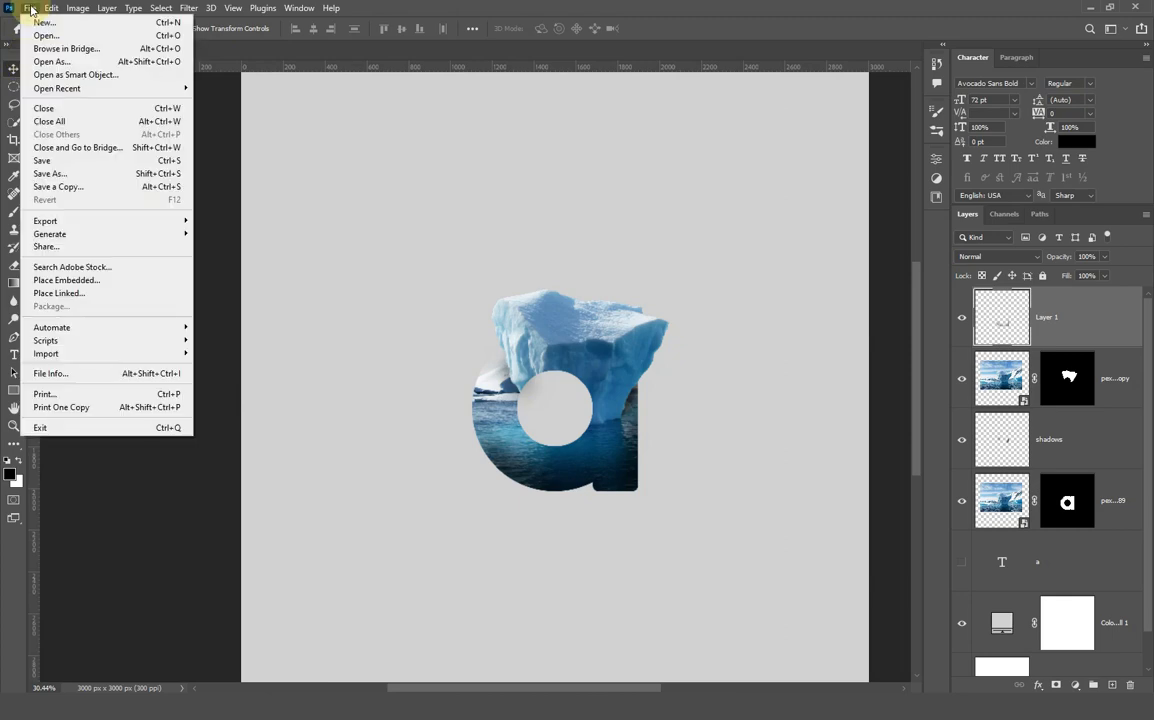
{"action": "left_click", "coordinate": [75, 260]}
{"action": "double_click", "coordinate": [327, 130]}
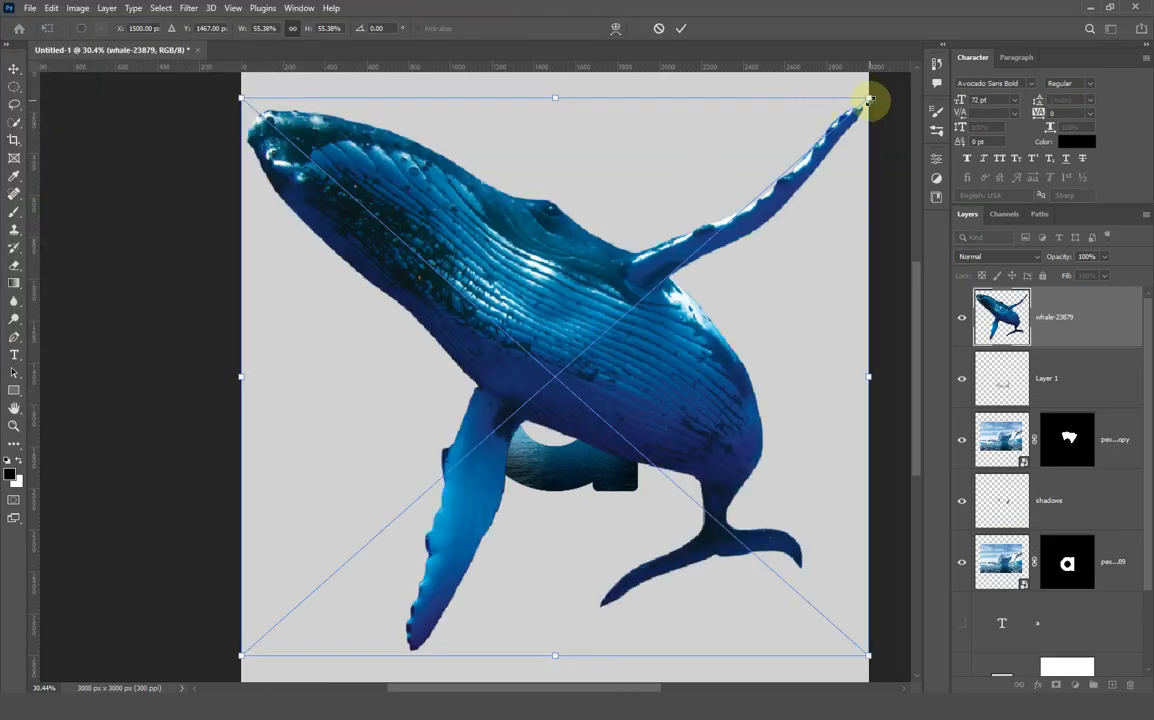
Step: Scale the whale to about 28%, flip it horizontally and move it over the right side of the letter
{"action": "left_click_drag", "start_coordinate": [869, 98], "coordinate": [559, 373]}
{"action": "right_click", "coordinate": [455, 493]}
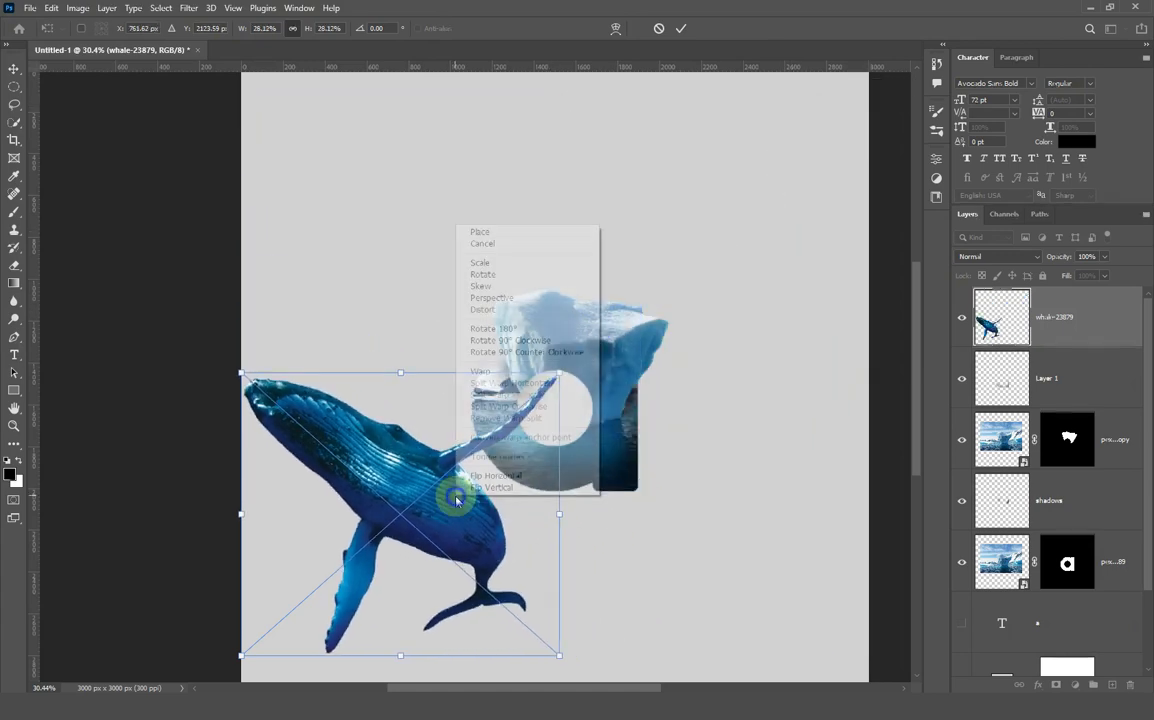
{"action": "left_click", "coordinate": [484, 476]}
{"action": "left_click_drag", "start_coordinate": [412, 490], "coordinate": [672, 328]}
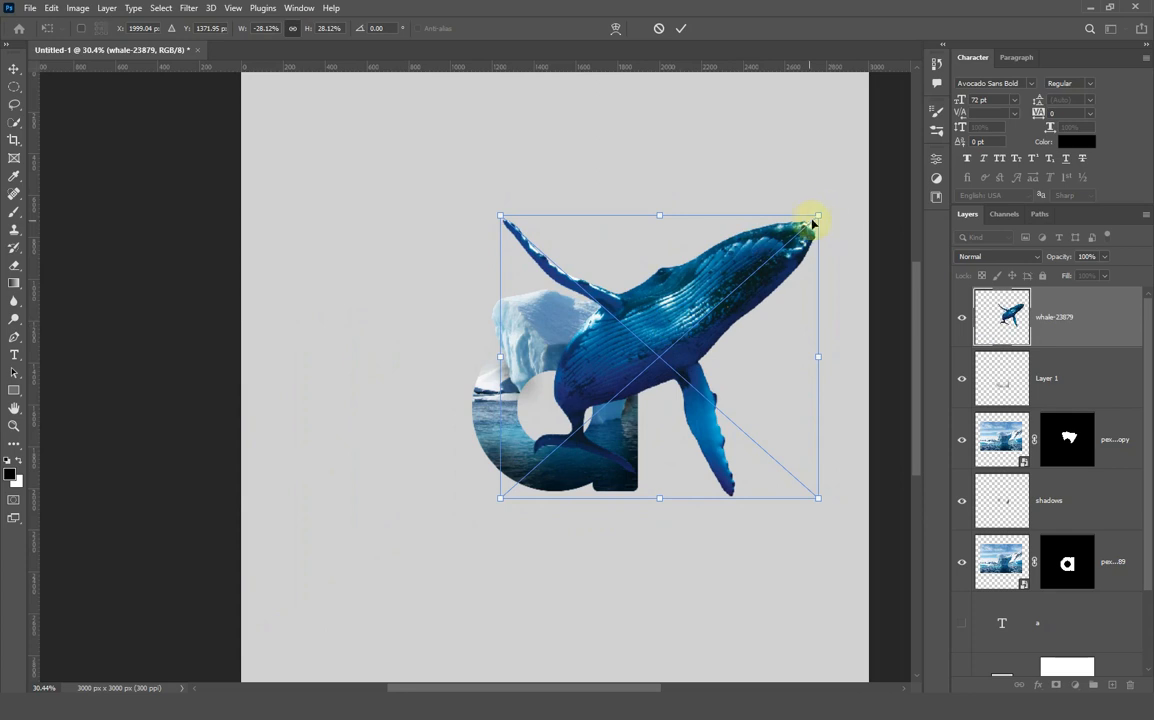
Step: Scale the whale to about 19.5%, tilt it more steeply upward and position it with its tail over the letter's round opening
{"action": "left_click_drag", "start_coordinate": [813, 222], "coordinate": [710, 310]}
{"action": "left_click_drag", "start_coordinate": [651, 387], "coordinate": [691, 343]}
{"action": "left_click_drag", "start_coordinate": [764, 273], "coordinate": [756, 255]}
{"action": "left_click_drag", "start_coordinate": [710, 331], "coordinate": [701, 346]}
{"action": "key", "text": "ctrl+z"}
{"action": "key", "text": "Down"}
{"action": "key", "text": "Right"}
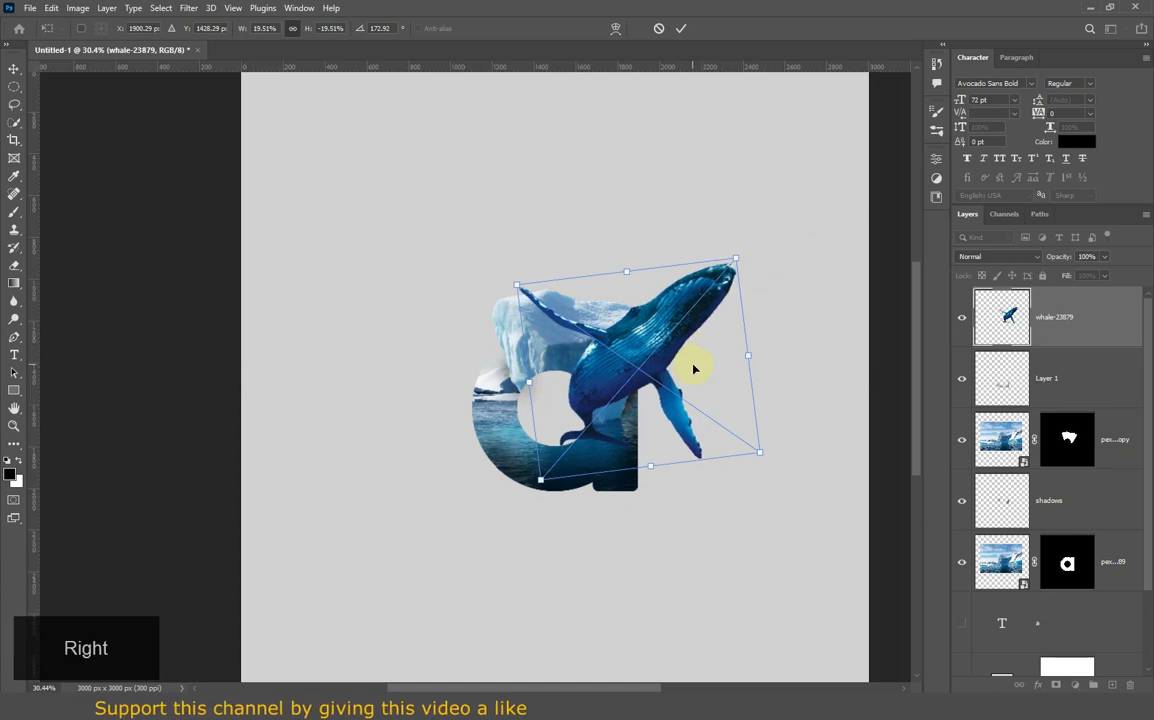
Step: Fine-tune the whale's rotation to about 175.16°, shift it slightly to the right and commit the placement
{"action": "scroll", "coordinate": [594, 437], "scroll_direction": "up", "scroll_amount": 3}
{"action": "key", "text": "Left"}
{"action": "left_click_drag", "start_coordinate": [872, 212], "coordinate": [879, 228]}
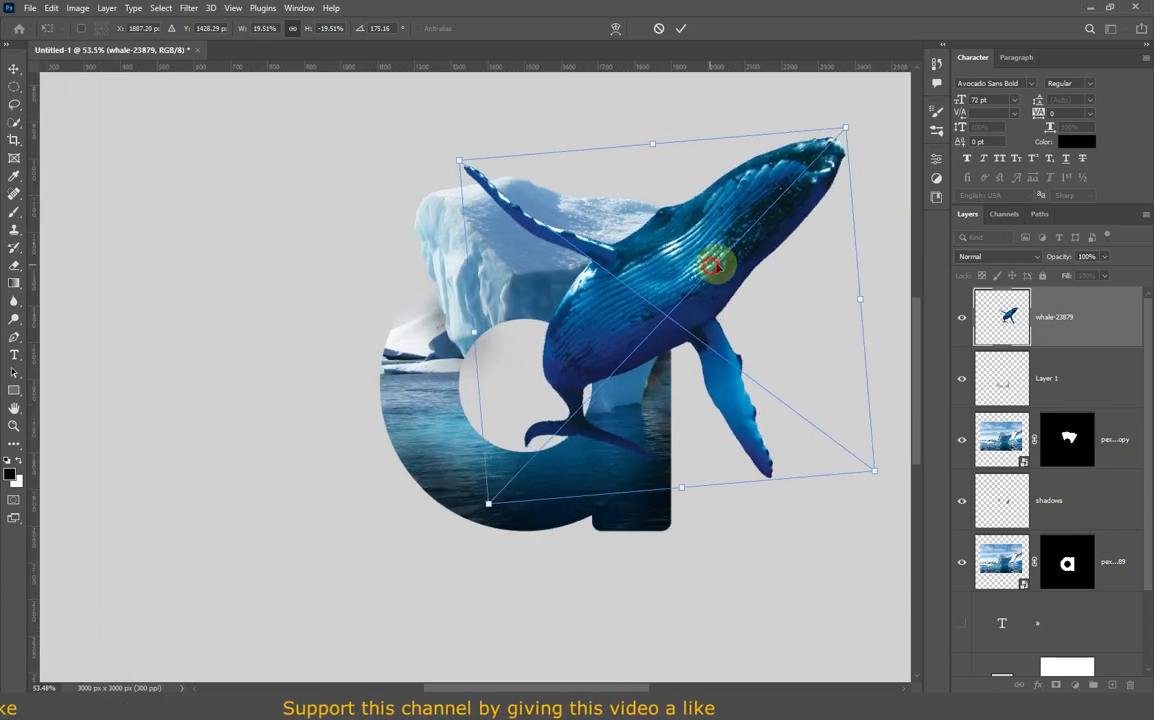
{"action": "left_click_drag", "start_coordinate": [716, 265], "coordinate": [724, 262]}
{"action": "right_click", "coordinate": [724, 262]}
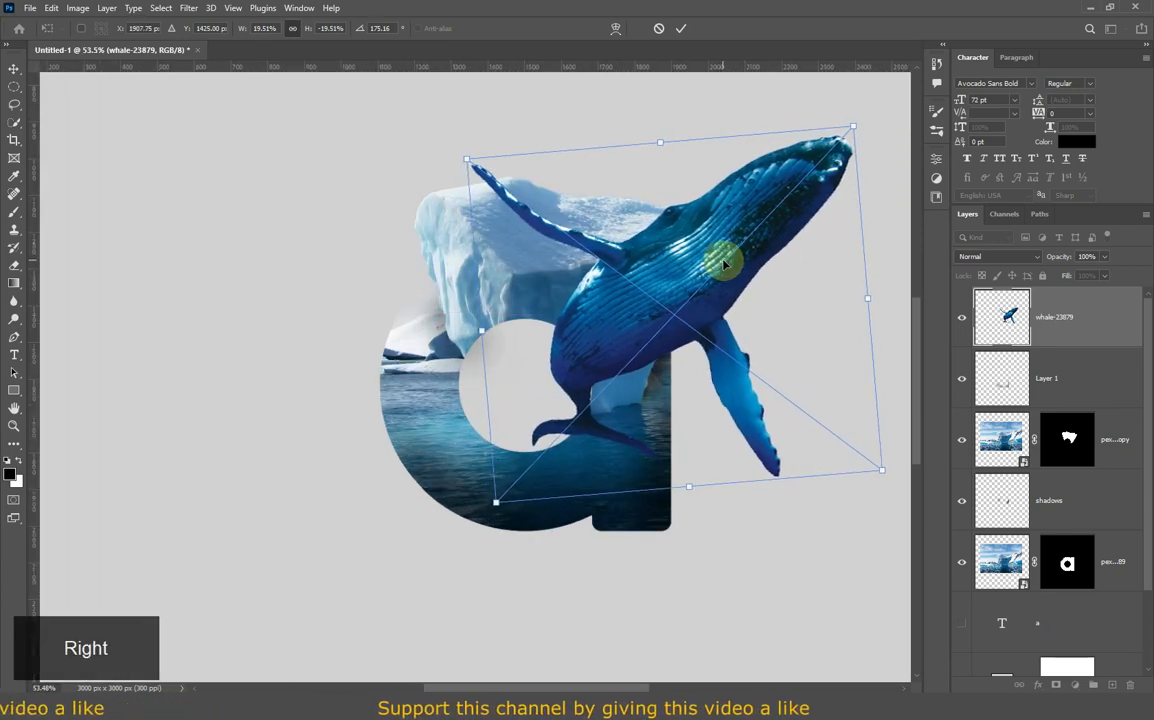
{"action": "left_click", "coordinate": [681, 28]}
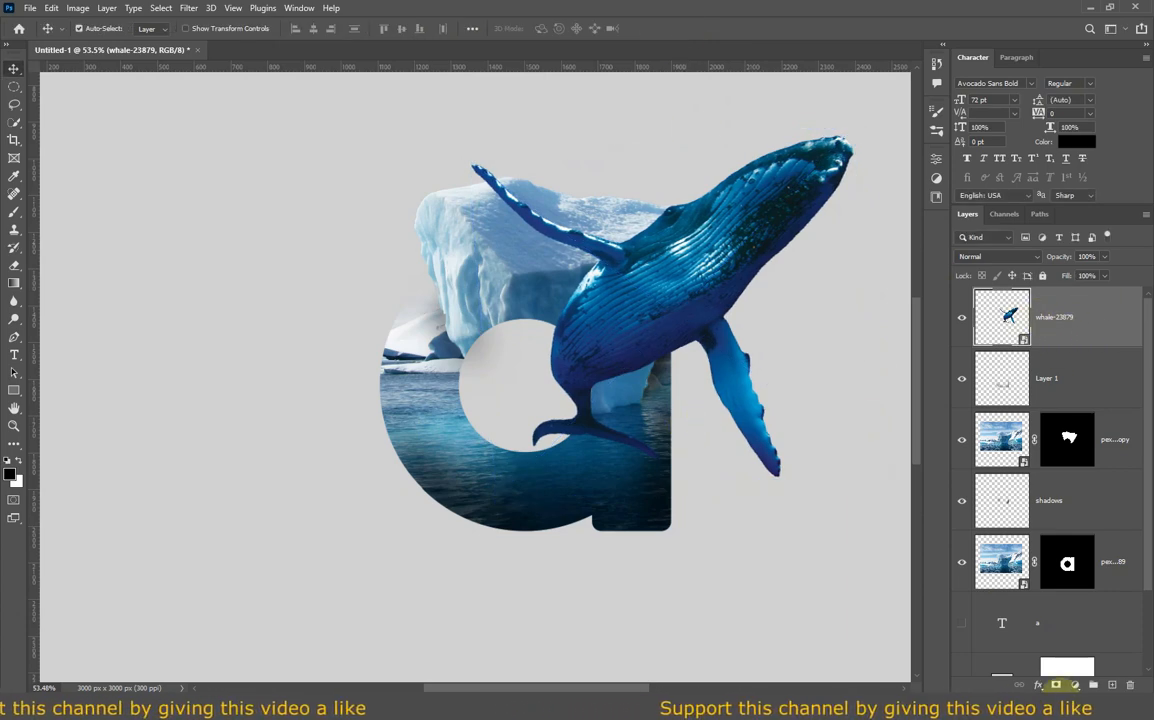
Step: Add a layer mask to the whale and hide its tail fluke inside the letter selection with a black 200 px brush at 100% flow, then deselect
{"action": "left_click", "coordinate": [1056, 685]}
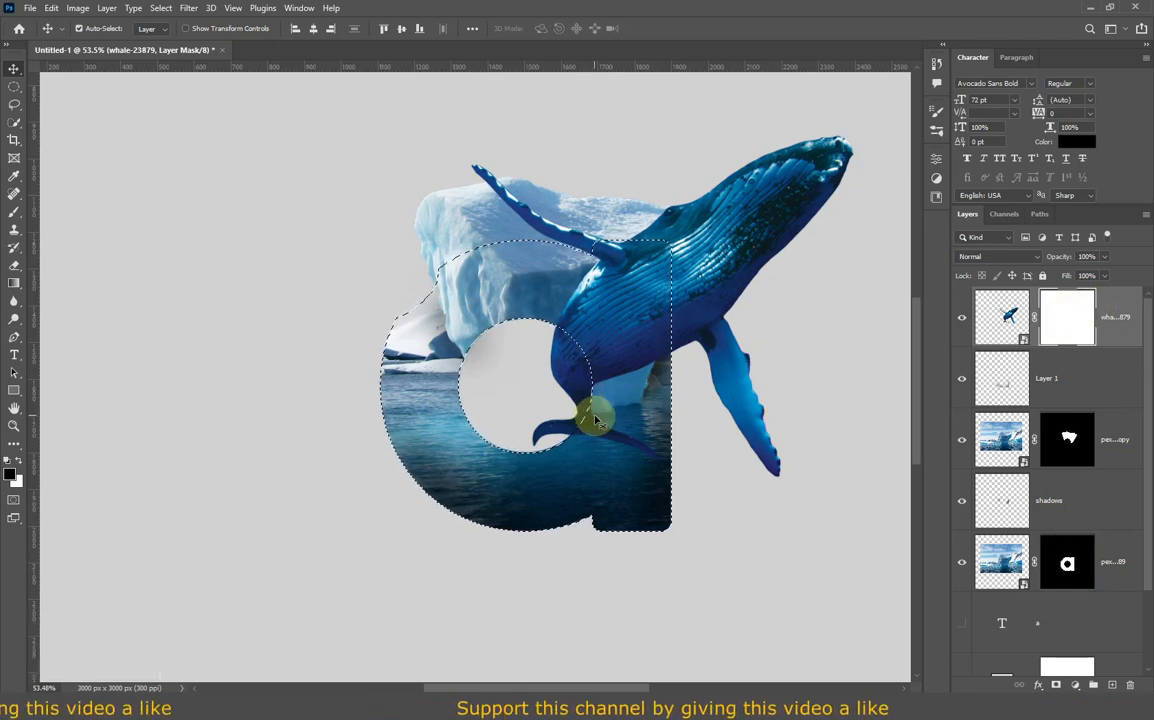
{"action": "key", "text": "b"}
{"action": "left_click_drag", "start_coordinate": [359, 29], "coordinate": [442, 29]}
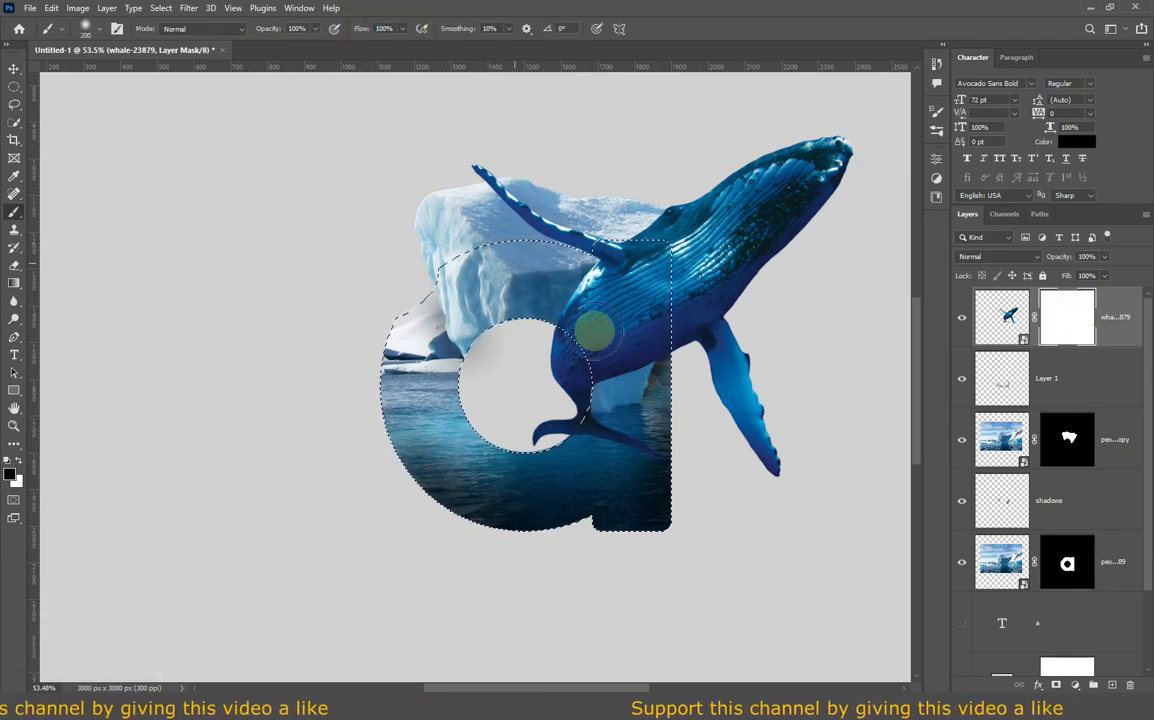
{"action": "scroll", "coordinate": [634, 498], "scroll_direction": "up", "scroll_amount": 2}
{"action": "mouse_move", "coordinate": [601, 432]}
{"action": "left_mouse_down"}
{"action": "mouse_move", "coordinate": [605, 398]}
{"action": "mouse_move", "coordinate": [604, 440]}
{"action": "left_mouse_up"}
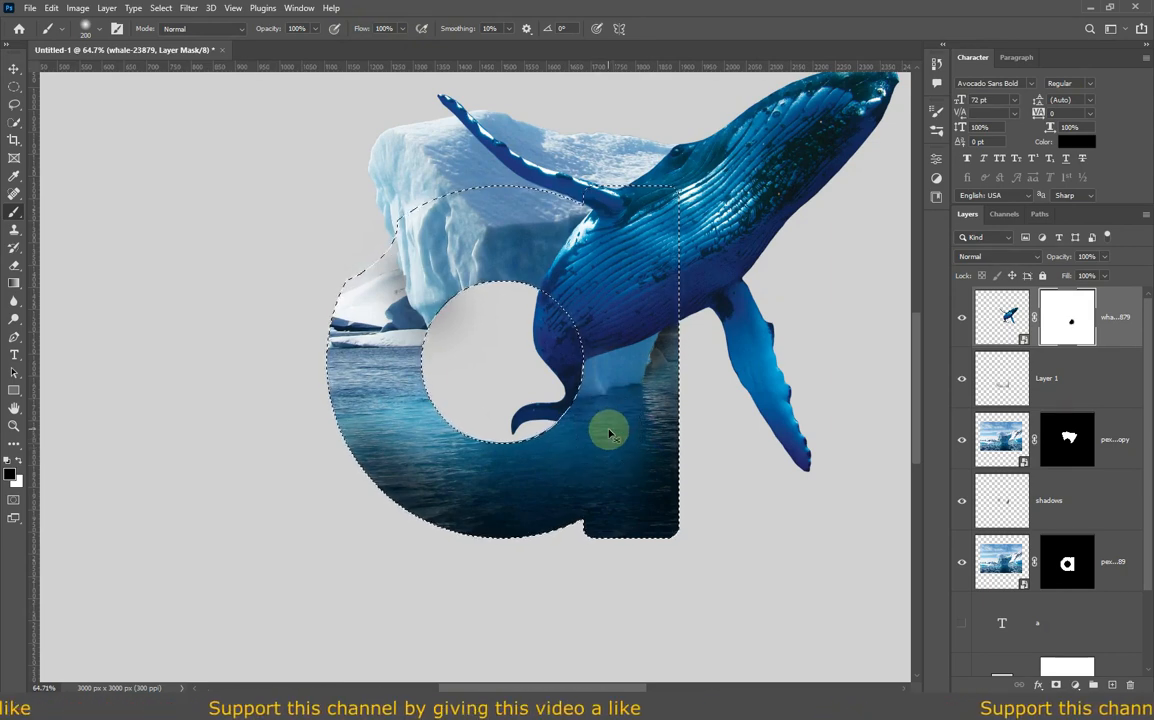
{"action": "key", "text": "ctrl+d"}
{"action": "scroll", "coordinate": [636, 398], "scroll_direction": "down", "scroll_amount": 2}
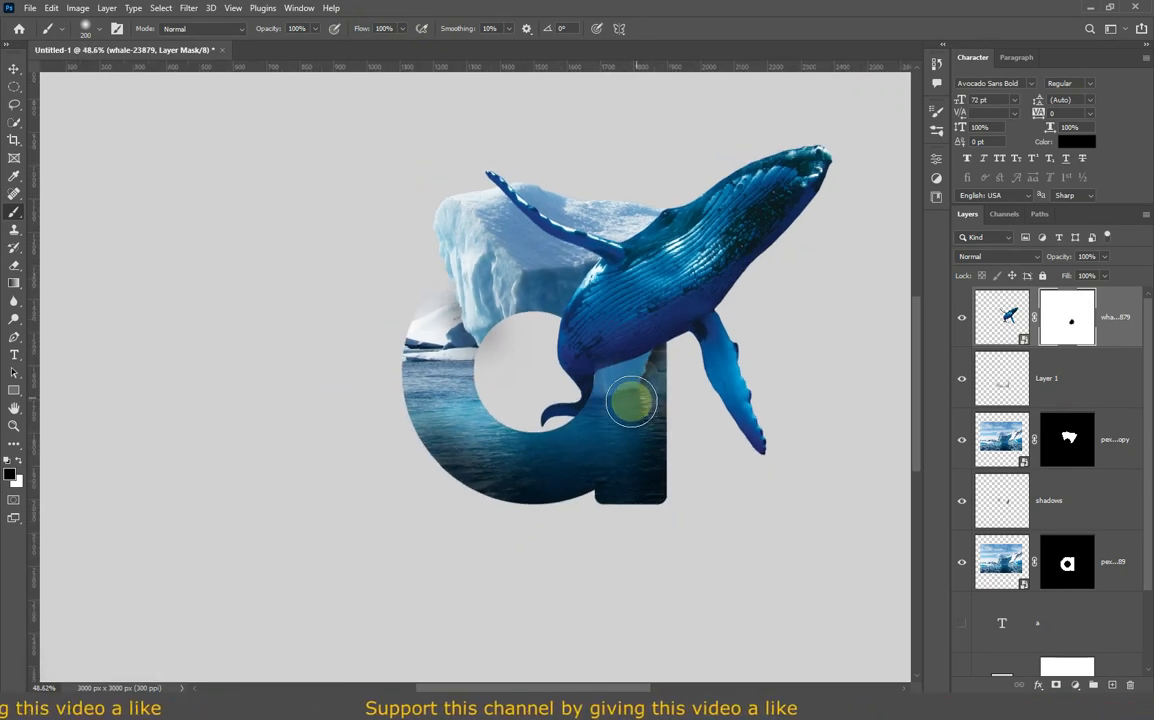
Step: Add a new layer directly beneath the whale, above Layer 1, and name it whale's shadow
{"action": "left_click", "coordinate": [1085, 383]}
{"action": "left_click", "coordinate": [1112, 684]}
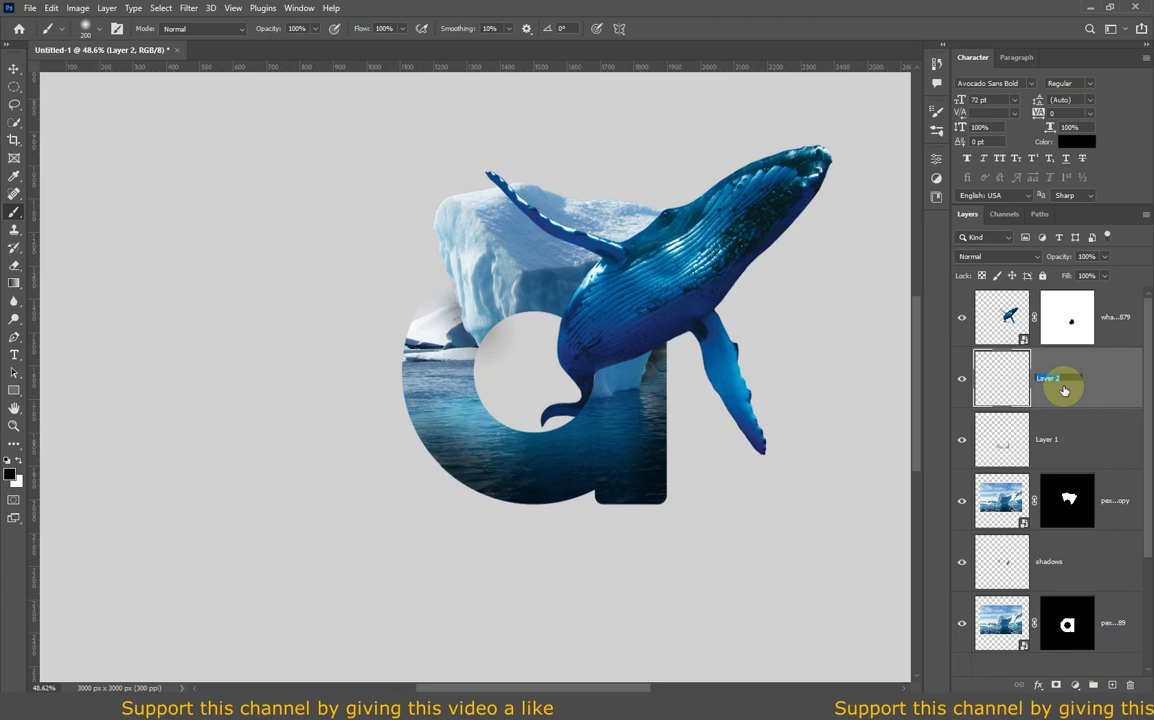
{"action": "type", "text": "W"}
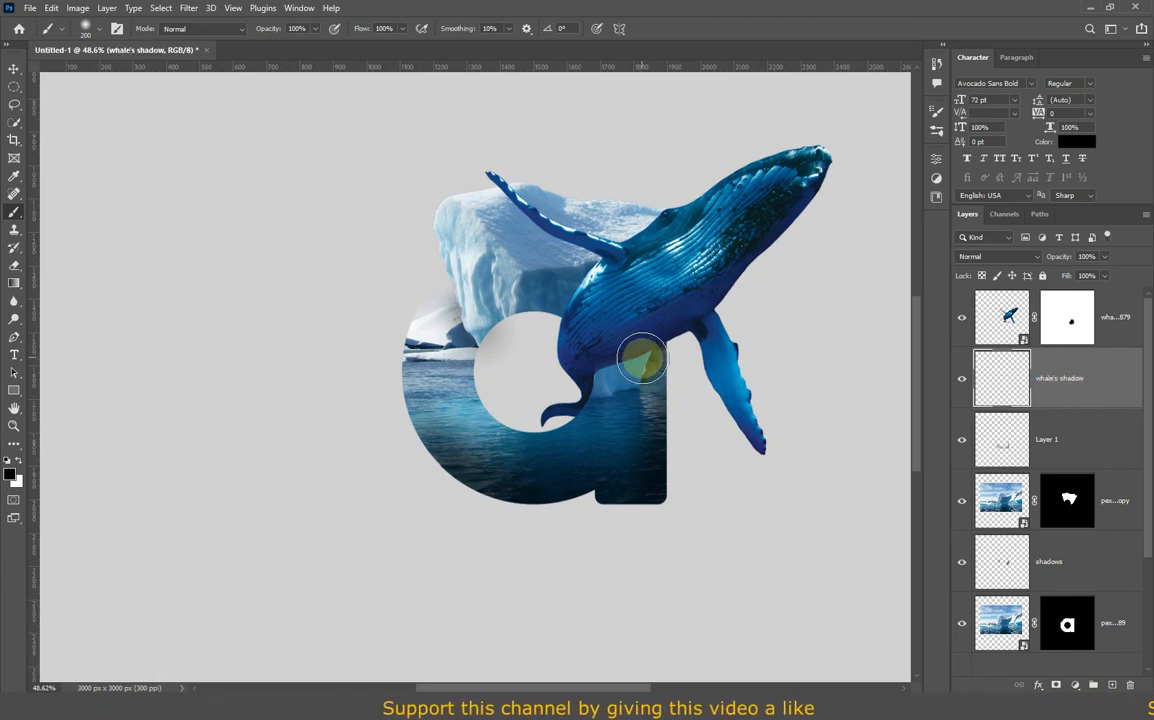
Step: Paint a soft black shadow beneath the whale's body at 5% brush flow, confined to the letter's mask selection
{"action": "scroll", "coordinate": [645, 345], "scroll_direction": "up", "scroll_amount": 3}
{"action": "left_click_drag", "start_coordinate": [370, 40], "coordinate": [295, 28]}
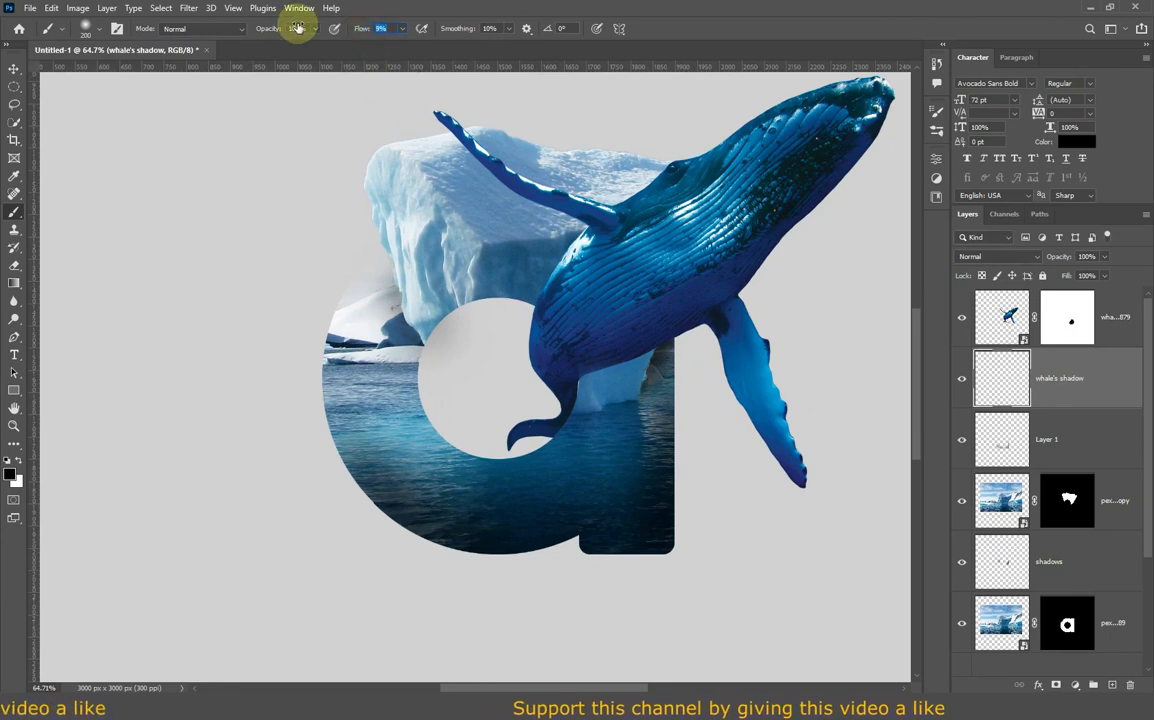
{"action": "mouse_move", "coordinate": [662, 323]}
{"action": "left_mouse_down"}
{"action": "mouse_move", "coordinate": [573, 367]}
{"action": "mouse_move", "coordinate": [630, 346]}
{"action": "mouse_move", "coordinate": [647, 359]}
{"action": "mouse_move", "coordinate": [680, 338]}
{"action": "left_mouse_up"}
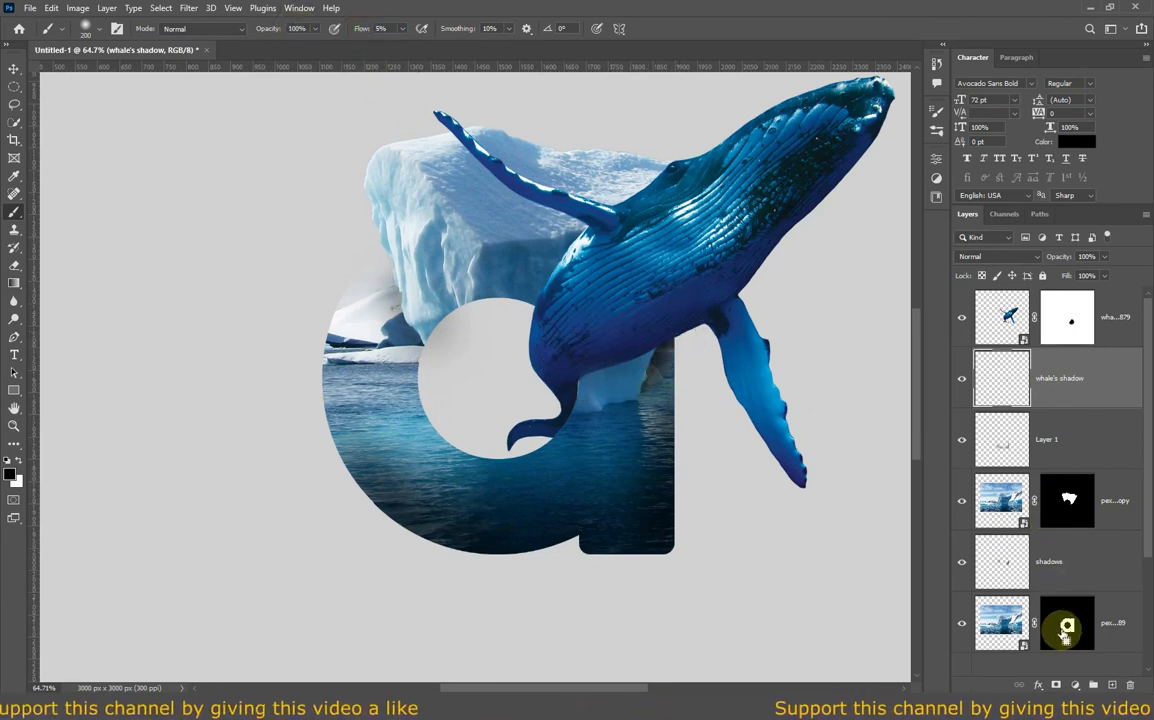
{"action": "left_click", "coordinate": [1067, 625], "text": "ctrl"}
{"action": "mouse_move", "coordinate": [580, 370]}
{"action": "left_mouse_down"}
{"action": "mouse_move", "coordinate": [616, 336]}
{"action": "mouse_move", "coordinate": [621, 346]}
{"action": "mouse_move", "coordinate": [672, 323]}
{"action": "mouse_move", "coordinate": [615, 365]}
{"action": "mouse_move", "coordinate": [568, 380]}
{"action": "mouse_move", "coordinate": [664, 313]}
{"action": "mouse_move", "coordinate": [619, 393]}
{"action": "mouse_move", "coordinate": [626, 354]}
{"action": "mouse_move", "coordinate": [649, 326]}
{"action": "mouse_move", "coordinate": [658, 344]}
{"action": "mouse_move", "coordinate": [788, 291]}
{"action": "mouse_move", "coordinate": [699, 315]}
{"action": "mouse_move", "coordinate": [564, 301]}
{"action": "mouse_move", "coordinate": [574, 245]}
{"action": "mouse_move", "coordinate": [554, 296]}
{"action": "mouse_move", "coordinate": [590, 242]}
{"action": "mouse_move", "coordinate": [572, 268]}
{"action": "mouse_move", "coordinate": [591, 288]}
{"action": "mouse_move", "coordinate": [622, 286]}
{"action": "left_mouse_up"}
{"action": "key", "text": "ctrl+d"}
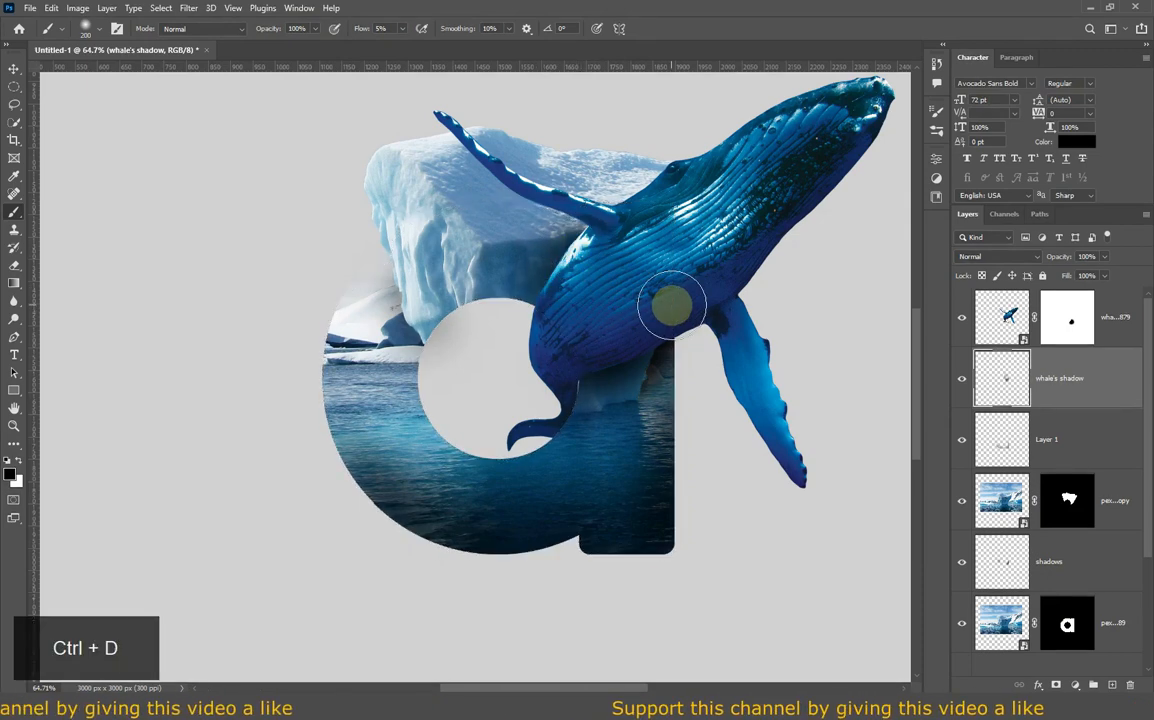
{"action": "key", "text": "ctrl+z"}
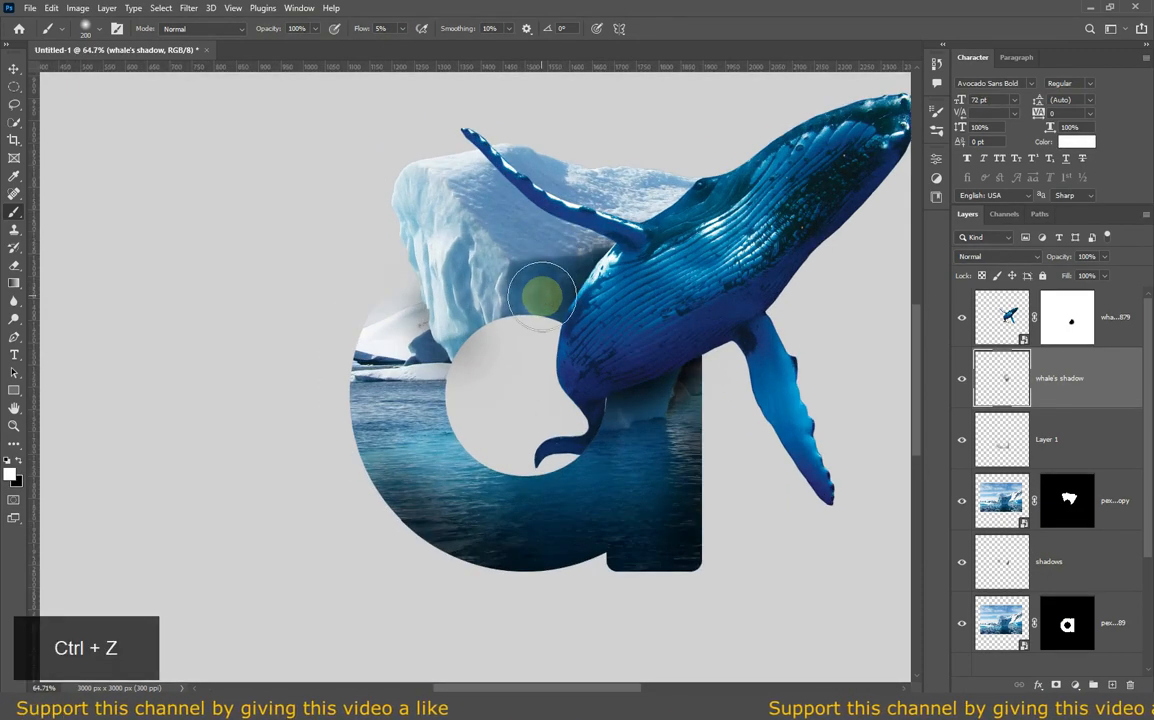
{"action": "key", "text": "e"}
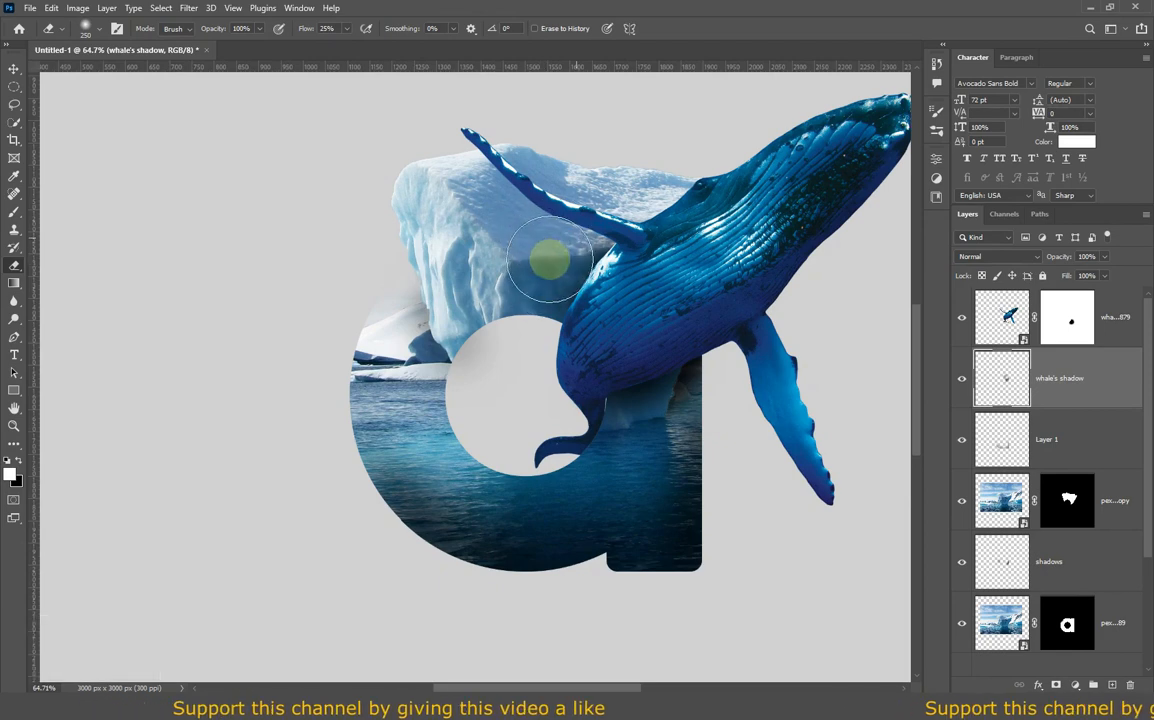
{"action": "key", "text": "b"}
{"action": "scroll", "coordinate": [589, 327], "scroll_direction": "down", "scroll_amount": 2}
{"action": "scroll", "coordinate": [589, 327], "scroll_direction": "down", "scroll_amount": 3}
{"action": "scroll", "coordinate": [711, 319], "scroll_direction": "up", "scroll_amount": 1}
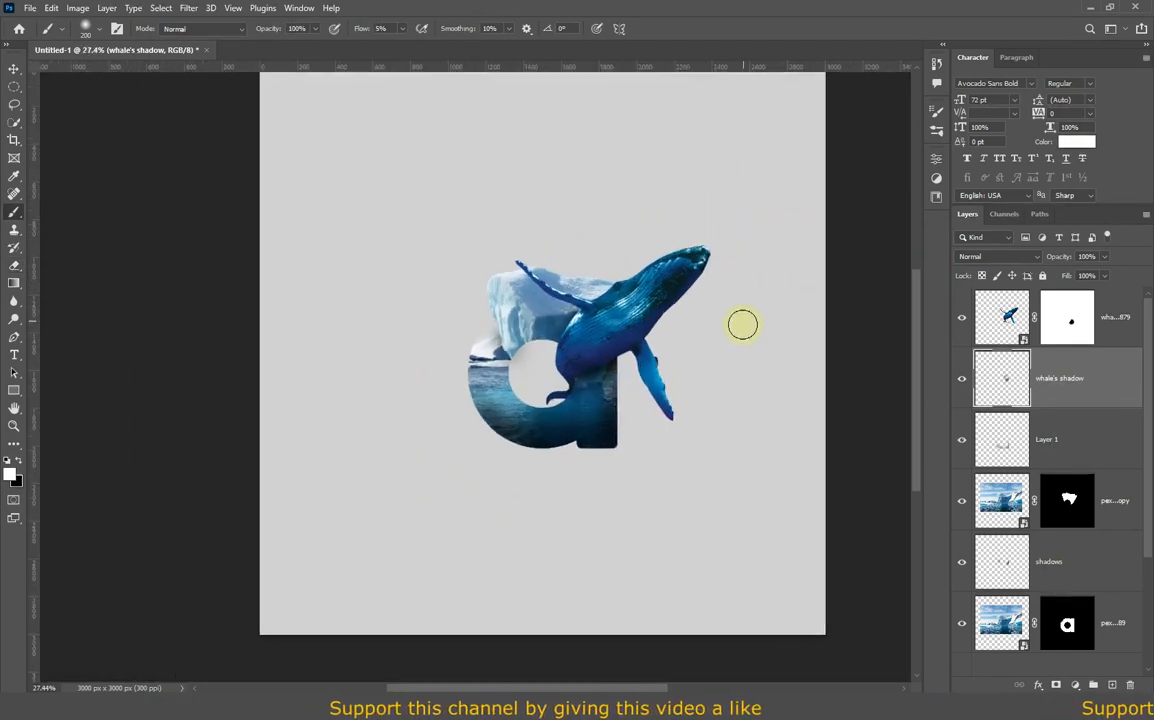
Step: Group the whale layer with its shadow layer and name the group whale
{"action": "left_click", "coordinate": [14, 68]}
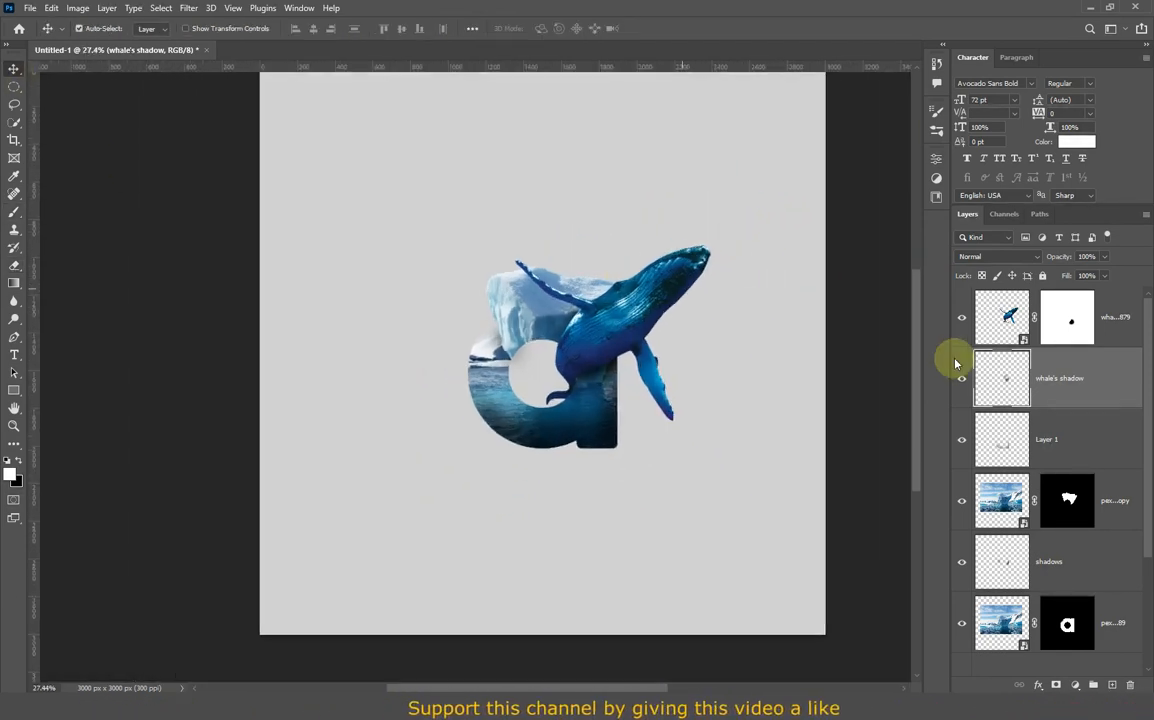
{"action": "left_click", "coordinate": [1106, 317], "text": "ctrl"}
{"action": "key", "text": "ctrl+g"}
{"action": "type", "text": "wh"}
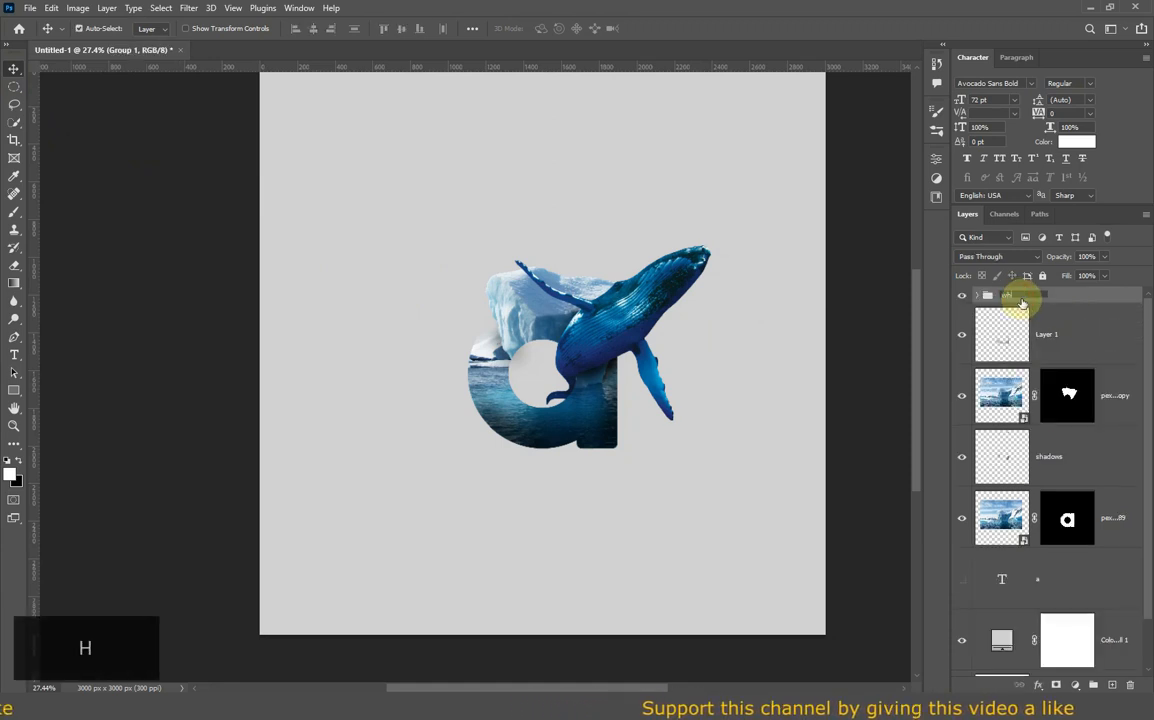
{"action": "type", "text": "ale"}
{"action": "key", "text": "Return"}
Step: Group Layer 1, the shadows layer and both masked iceberg image layers, and name the group iceberg
{"action": "left_click", "coordinate": [1050, 330]}
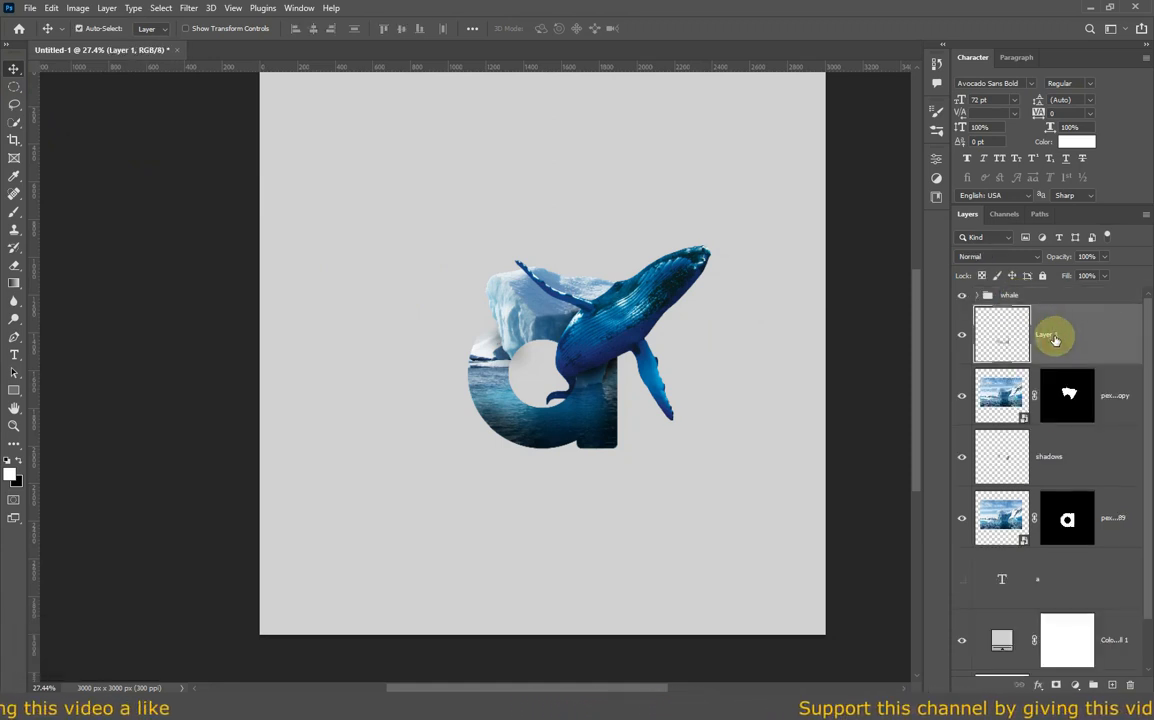
{"action": "left_click", "coordinate": [1106, 532], "text": "ctrl"}
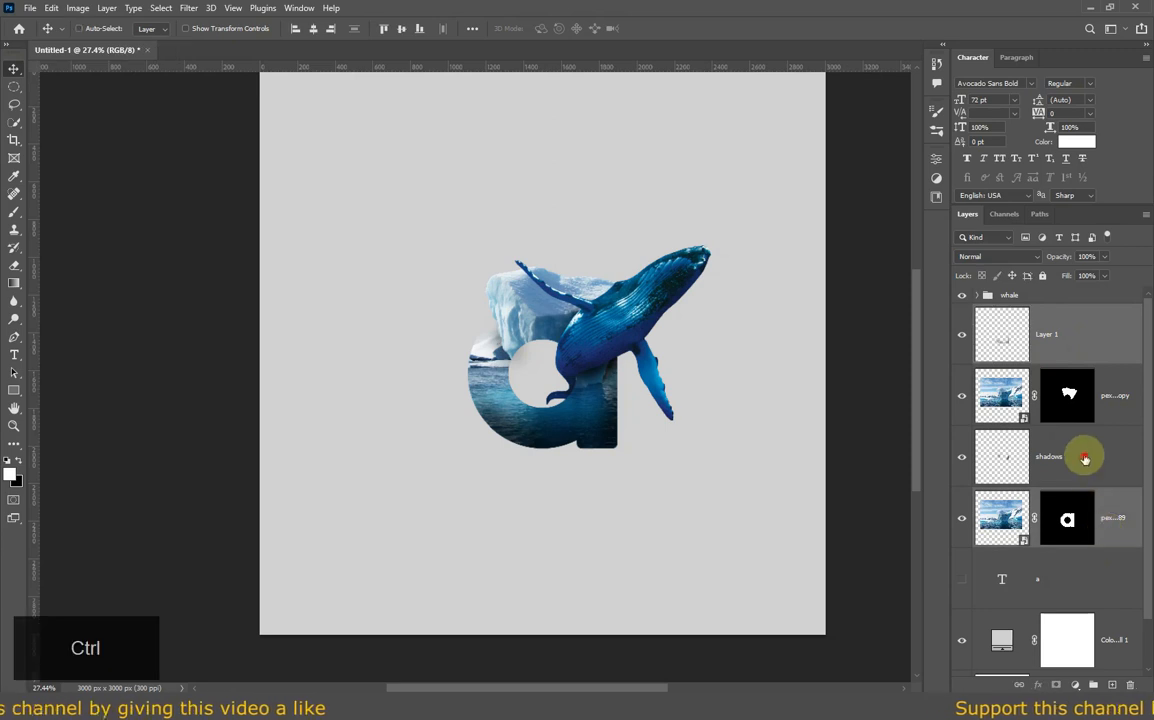
{"action": "left_click", "coordinate": [1084, 456], "text": "ctrl"}
{"action": "left_click", "coordinate": [1106, 404], "text": "ctrl"}
{"action": "key", "text": "ctrl+g"}
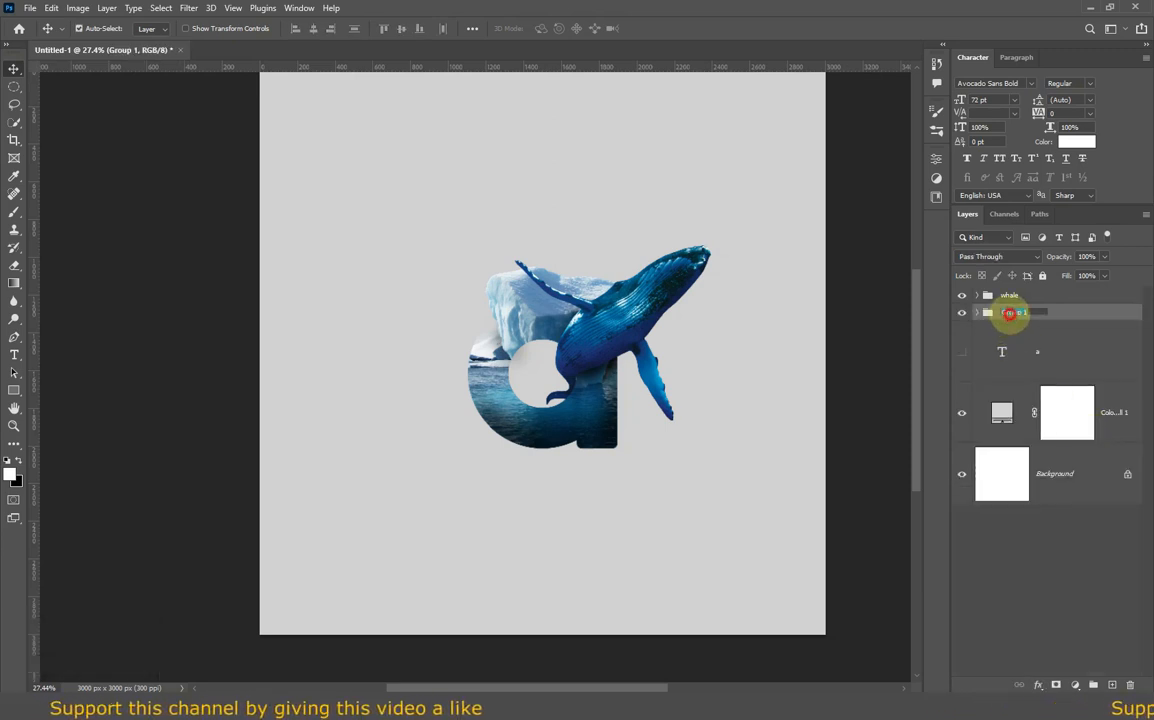
{"action": "double_click", "coordinate": [1013, 312]}
{"action": "type", "text": "iceb"}
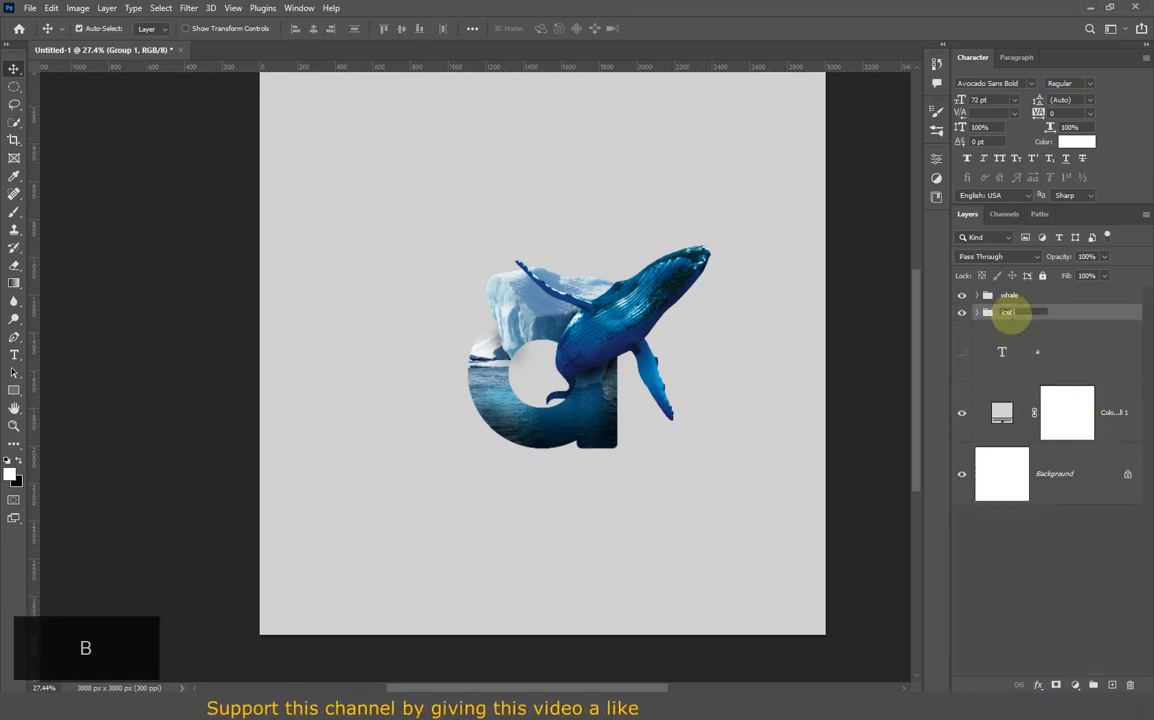
{"action": "type", "text": "erg"}
{"action": "key", "text": "Return"}
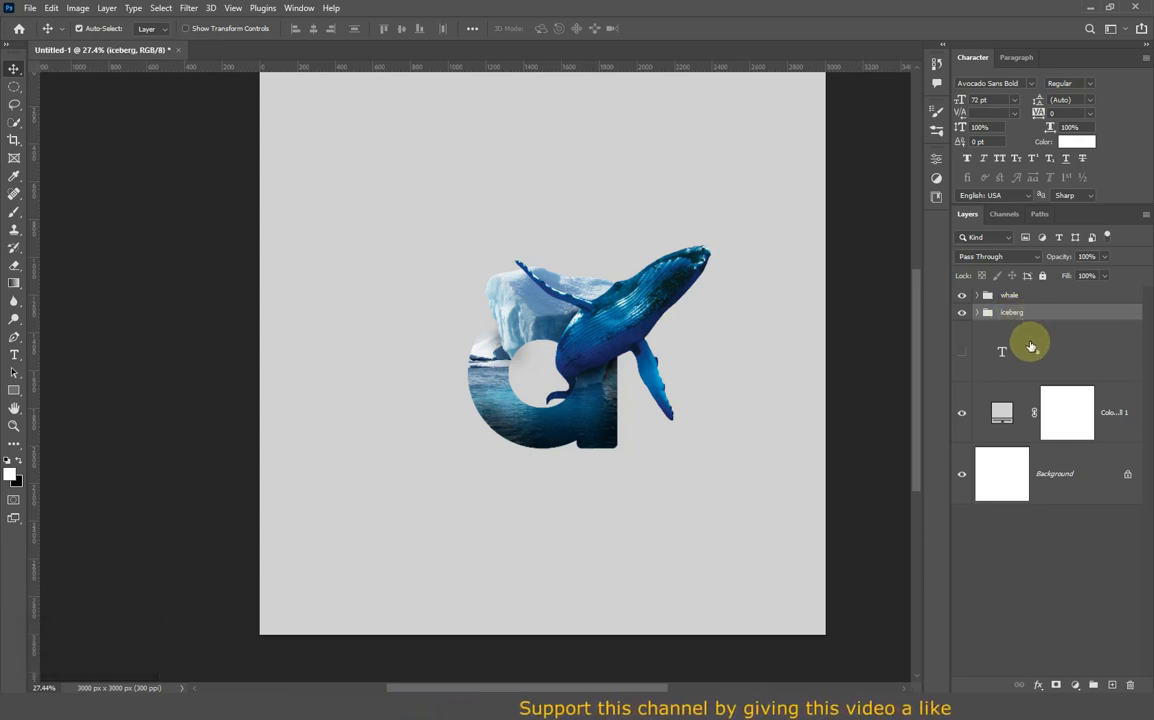
Step: Delete the hidden "a" text layer and add a new layer named clouds above the whale group
{"action": "left_click", "coordinate": [1031, 347]}
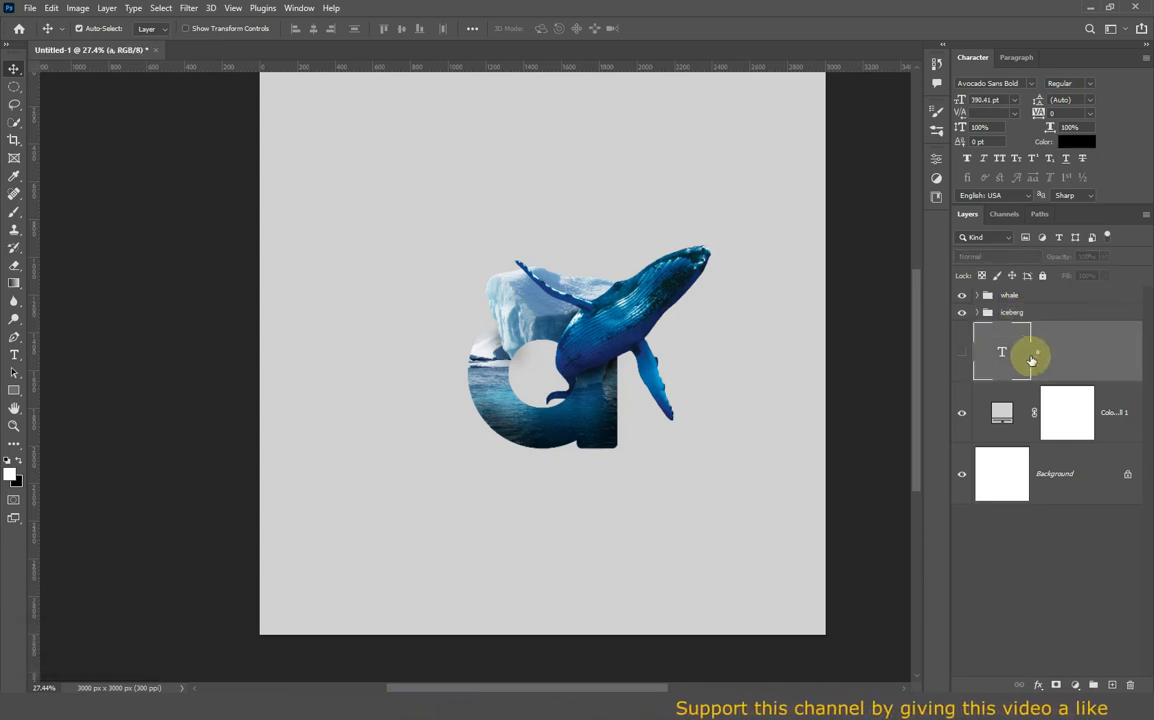
{"action": "key", "text": "Delete"}
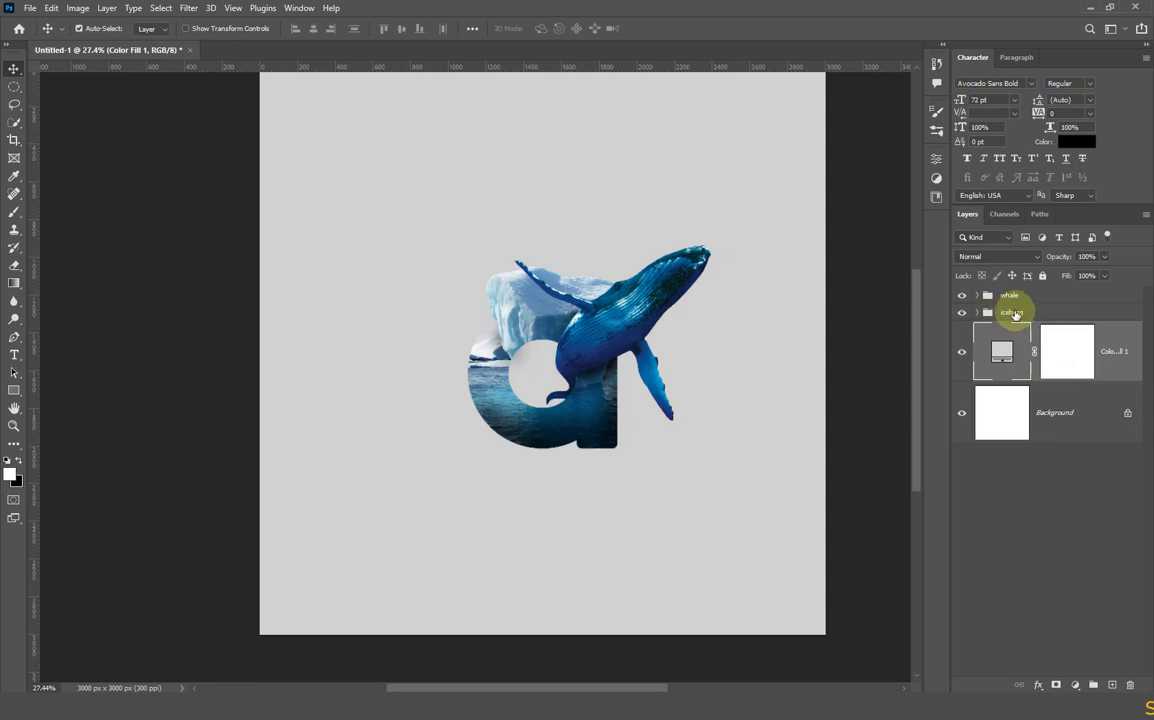
{"action": "left_click", "coordinate": [1031, 297]}
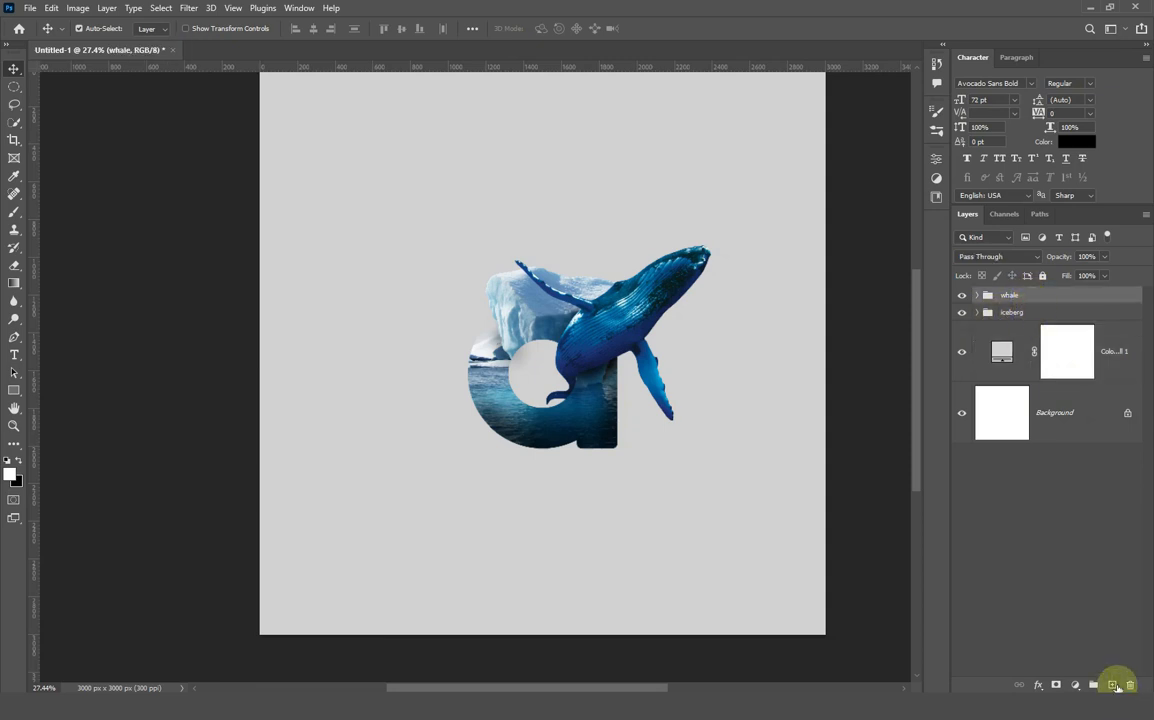
{"action": "left_click", "coordinate": [1113, 685]}
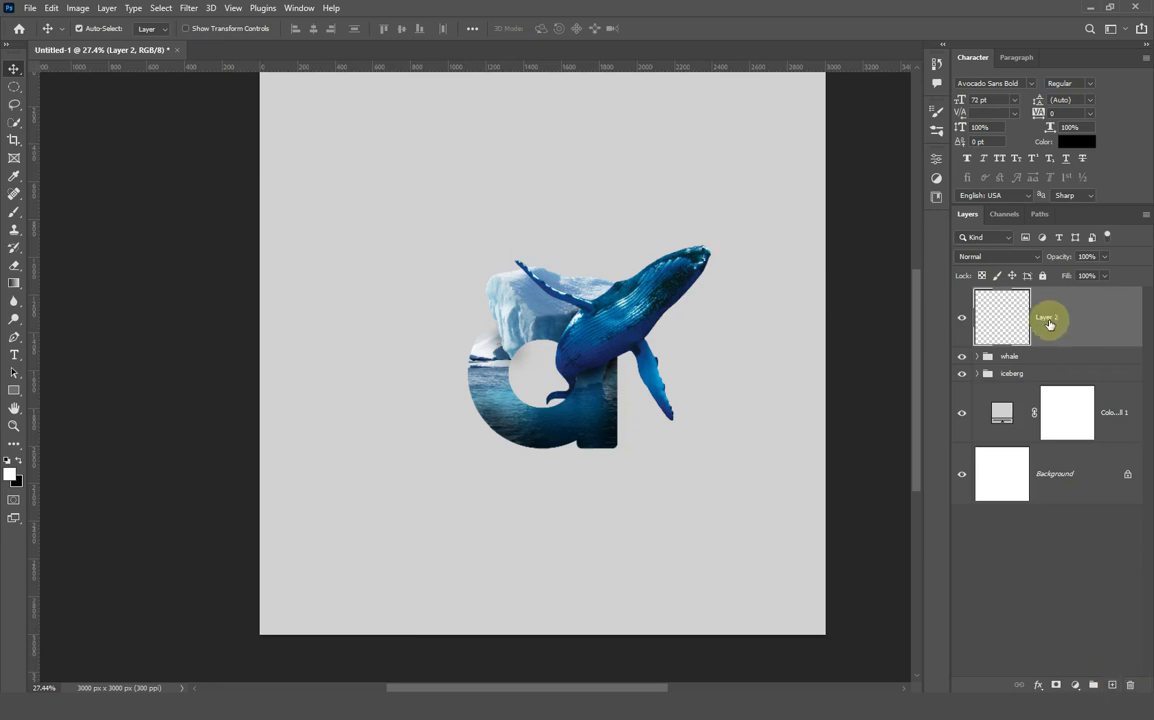
{"action": "key", "text": "BackSpace"}
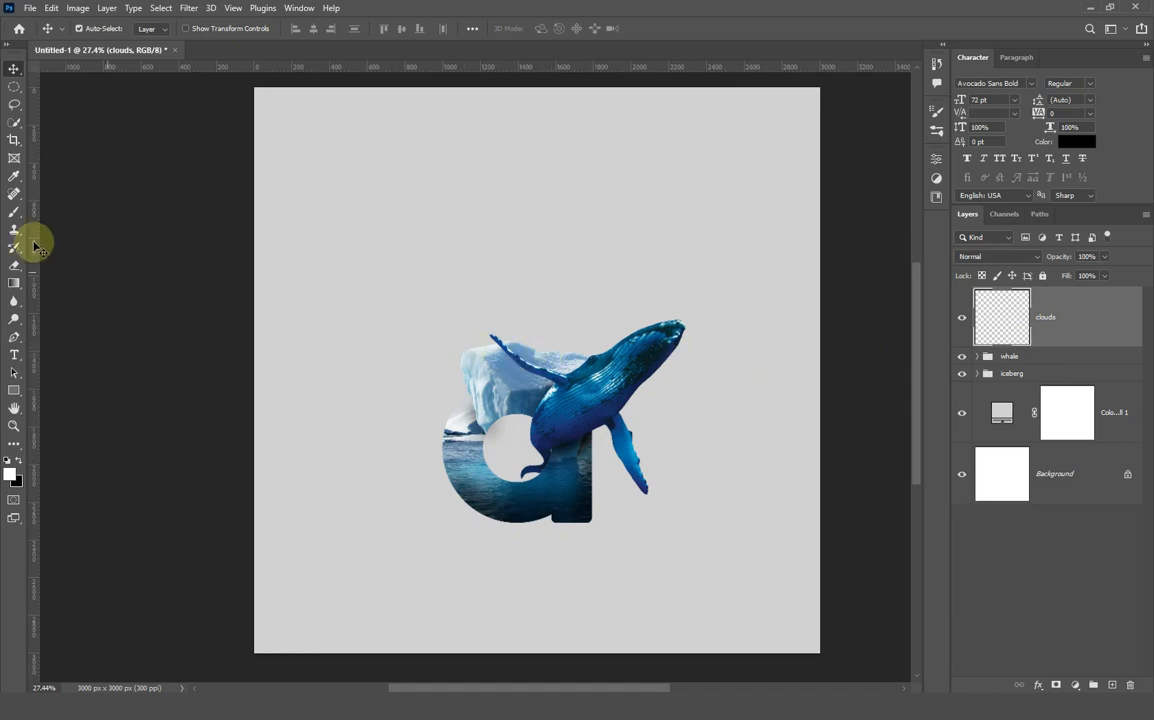
Step: Choose the hjr_clouds2 brush at 1170 px and set its flow to 100%
{"action": "left_click", "coordinate": [13, 214]}
{"action": "right_click", "coordinate": [457, 258]}
{"action": "left_click", "coordinate": [489, 399]}
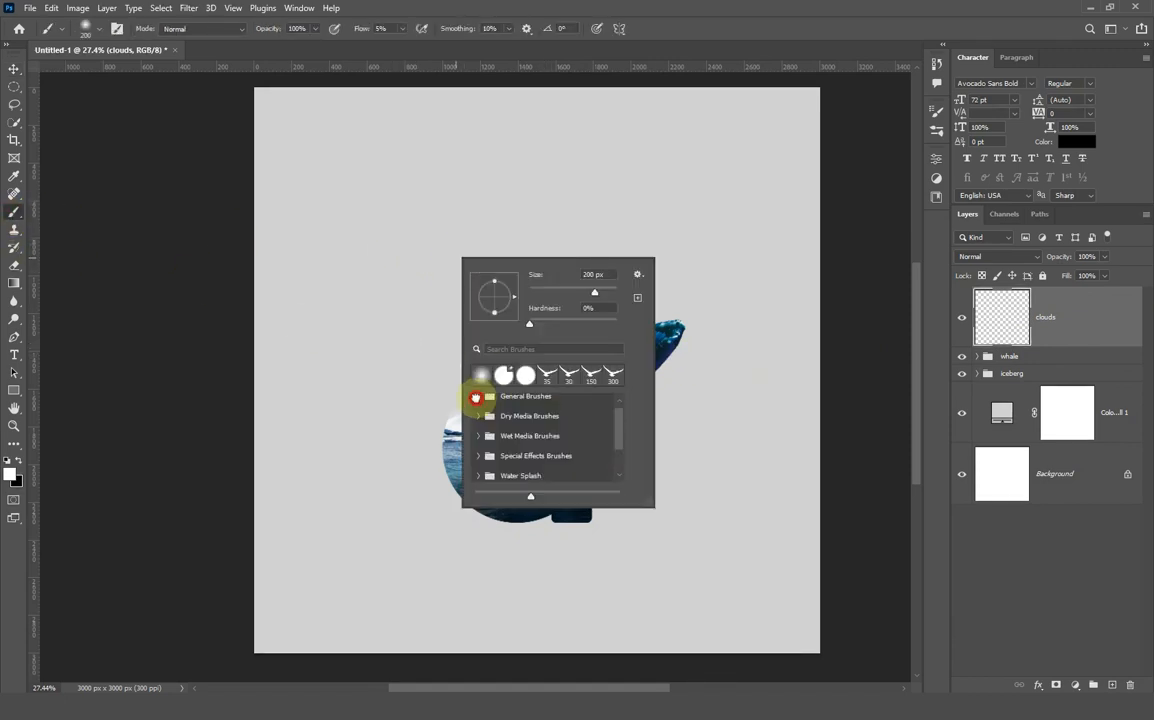
{"action": "scroll", "coordinate": [505, 455], "scroll_direction": "down", "scroll_amount": 3}
{"action": "left_click", "coordinate": [477, 451]}
{"action": "left_click", "coordinate": [541, 455]}
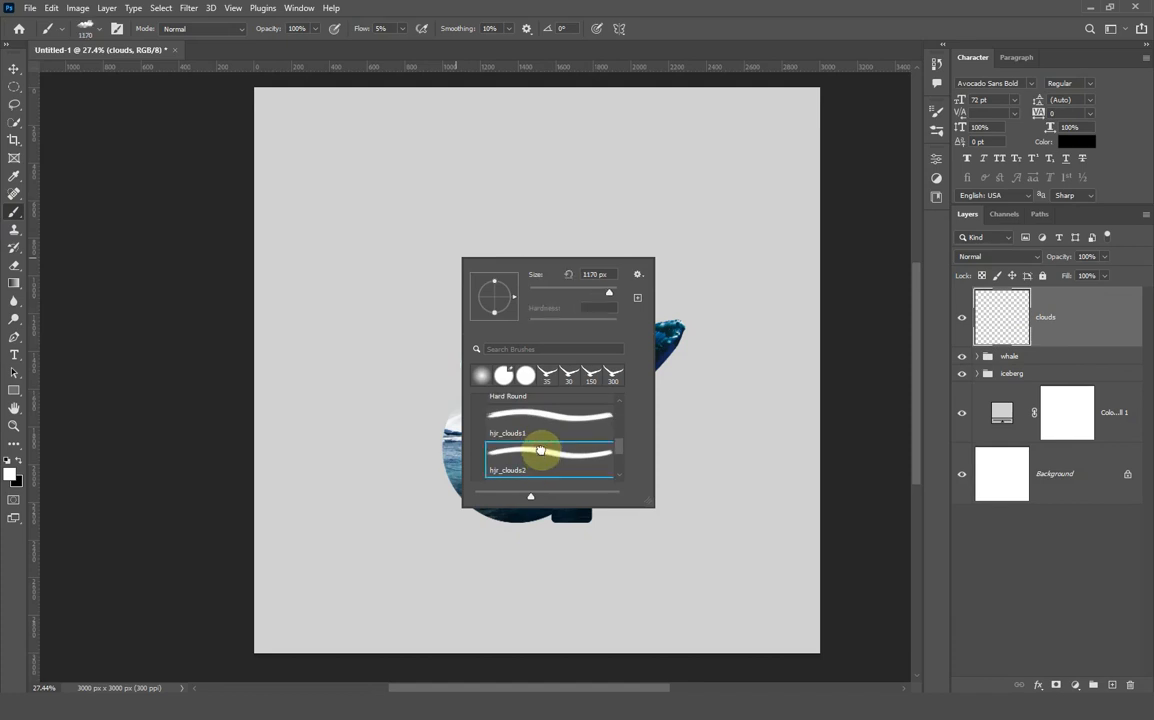
{"action": "left_click", "coordinate": [688, 28]}
{"action": "mouse_move", "coordinate": [352, 38]}
{"action": "left_mouse_down"}
{"action": "mouse_move", "coordinate": [412, 31]}
{"action": "mouse_move", "coordinate": [355, 47]}
{"action": "left_mouse_up"}
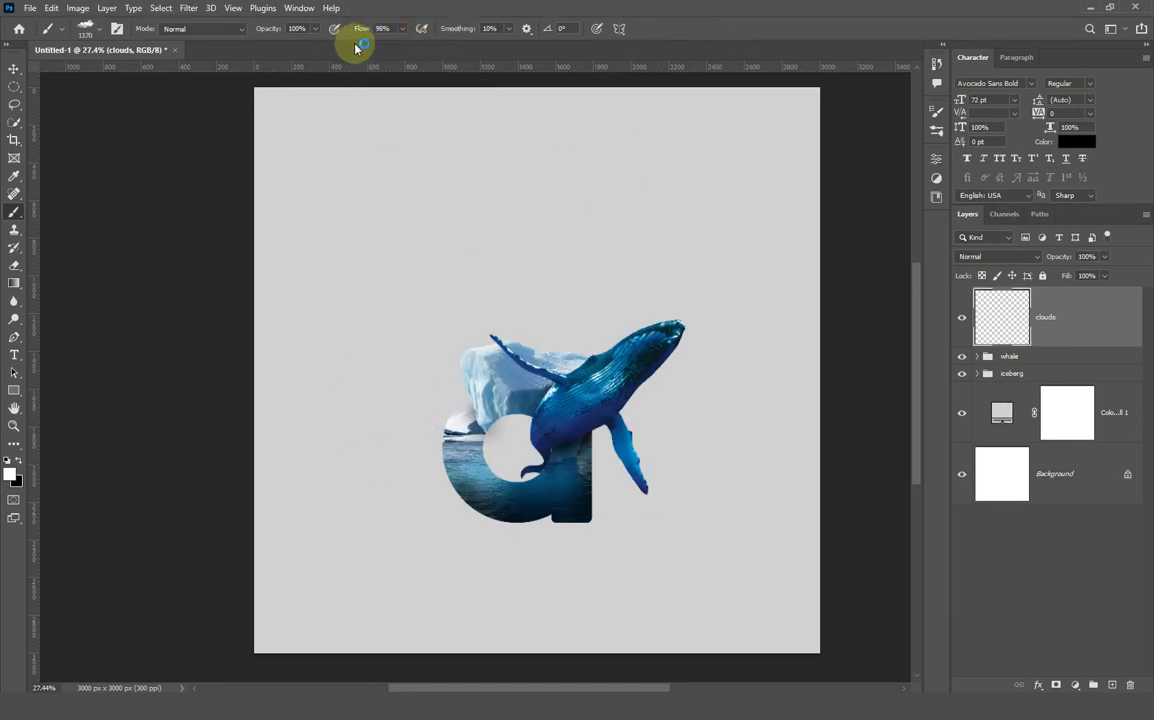
Step: Stamp a large 1170 px white cloud and a smaller 600 px one above the letter, and shift both slightly down
{"action": "scroll", "coordinate": [527, 184], "scroll_direction": "down", "scroll_amount": 1}
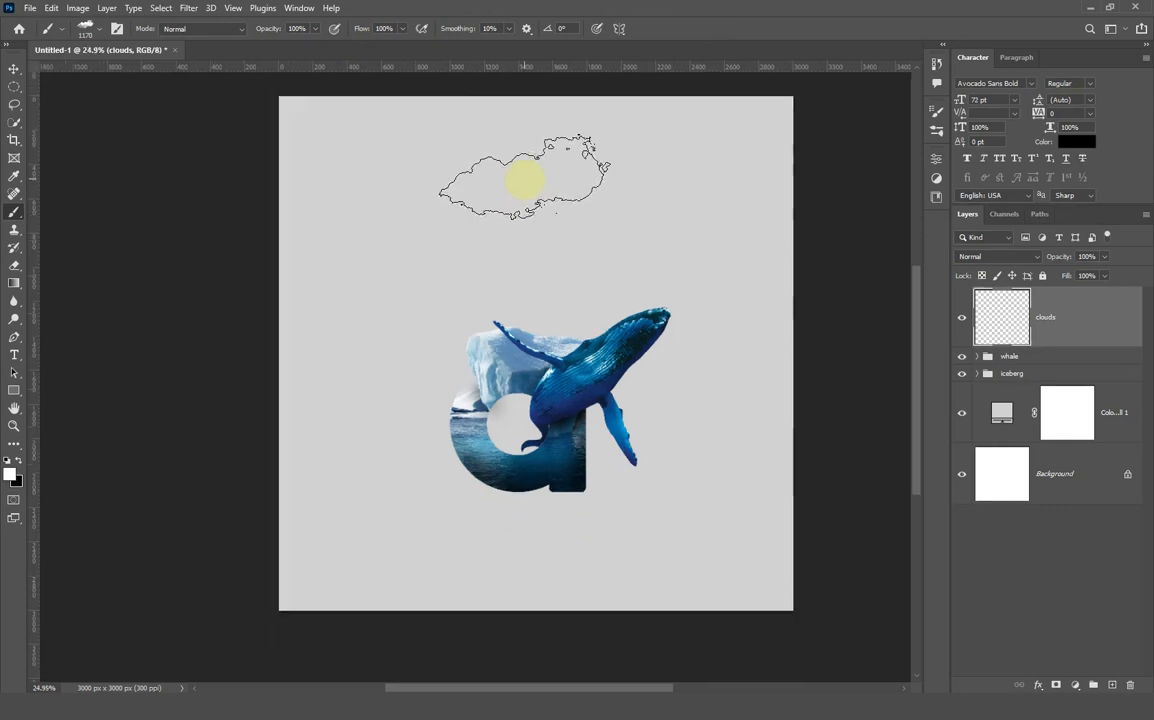
{"action": "left_click", "coordinate": [516, 155]}
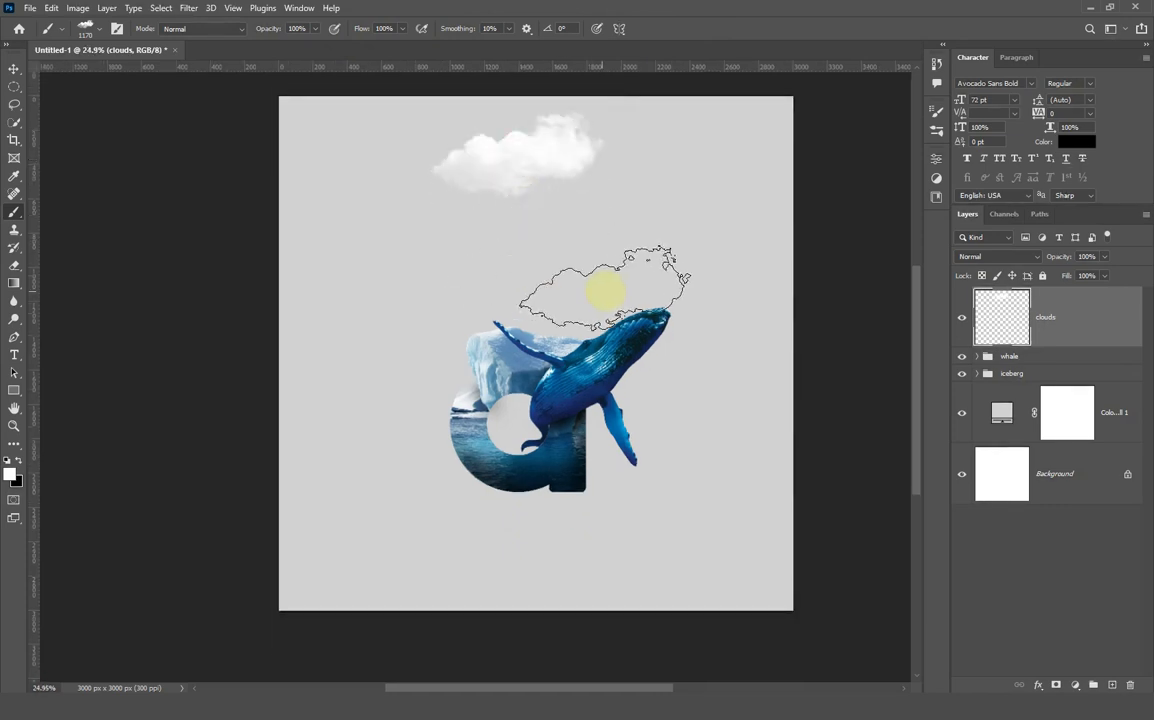
{"action": "key", "text": "bracketleft"}
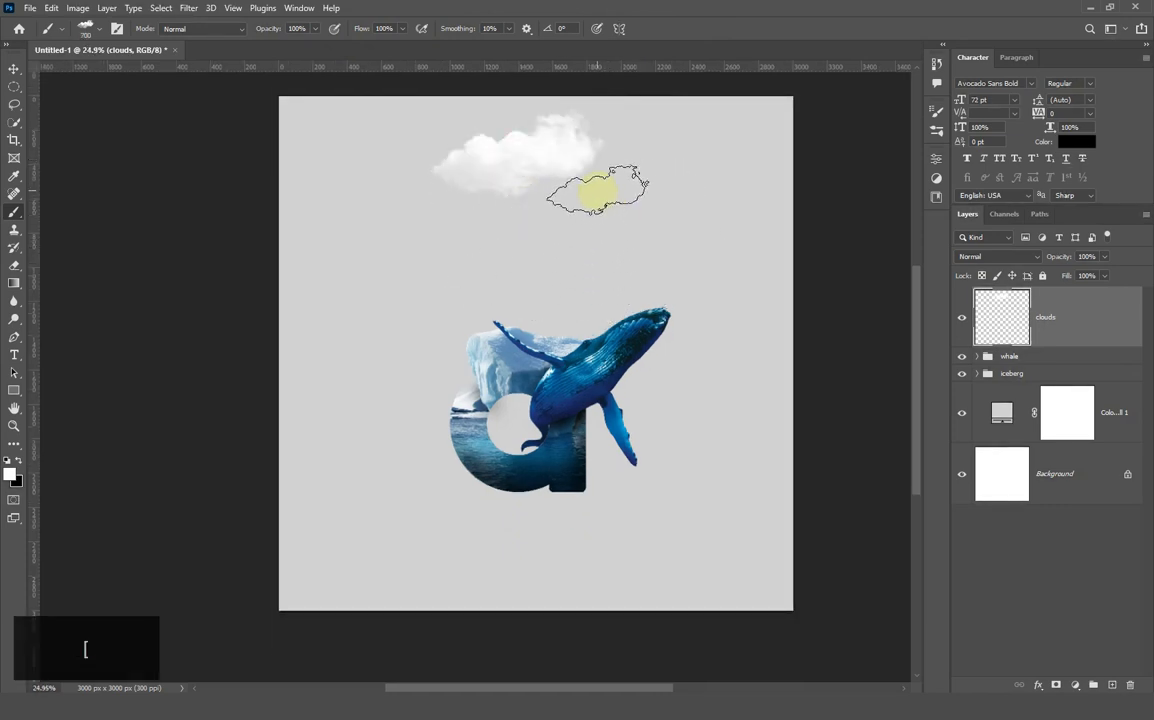
{"action": "left_click", "coordinate": [597, 192]}
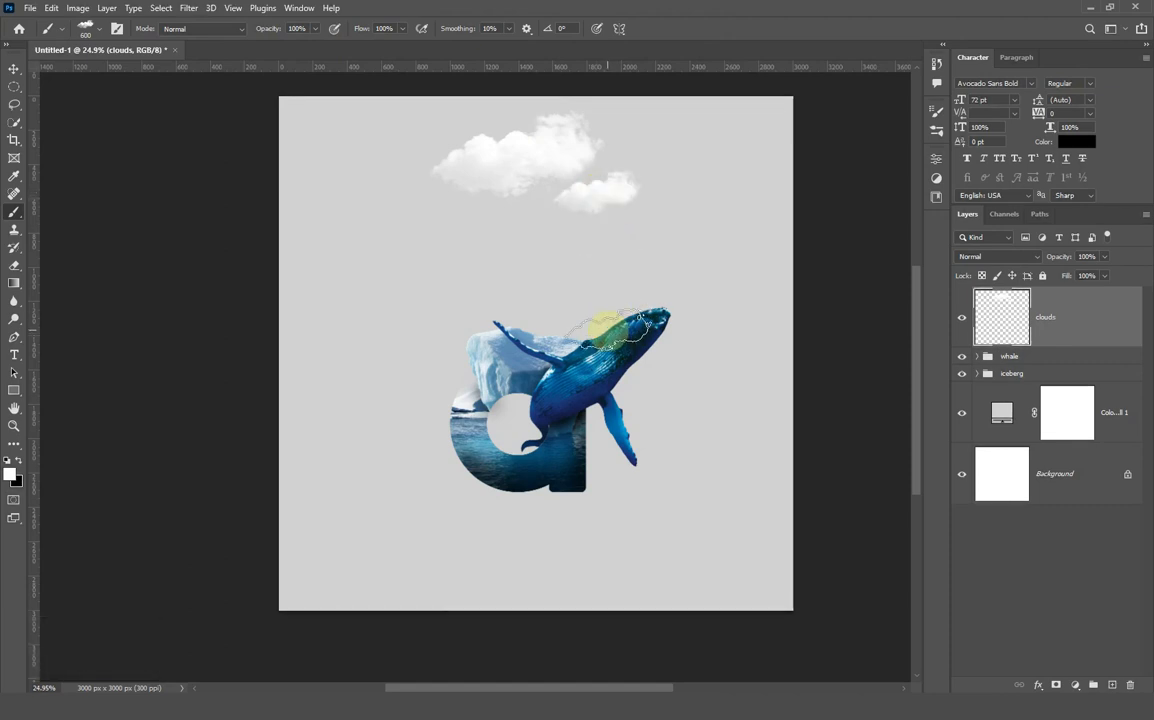
{"action": "left_click", "coordinate": [13, 71]}
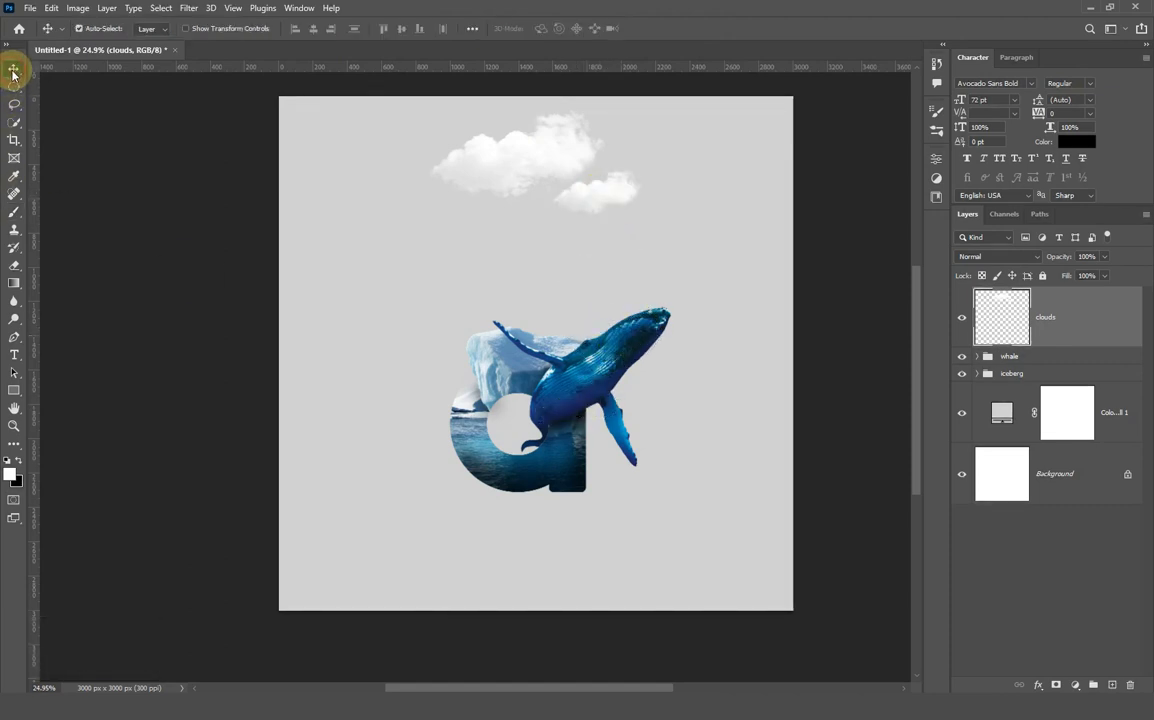
{"action": "left_click_drag", "start_coordinate": [519, 172], "coordinate": [519, 193]}
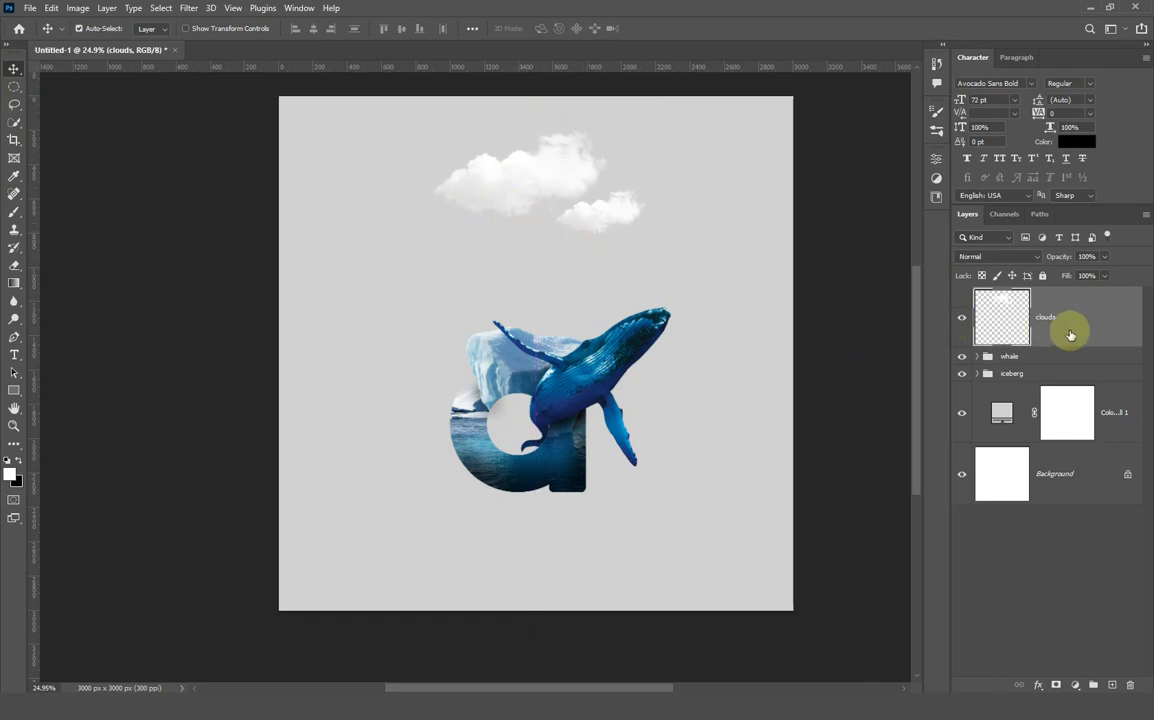
Step: Add a new layer above the clouds layer and name it birds
{"action": "left_click", "coordinate": [1113, 686]}
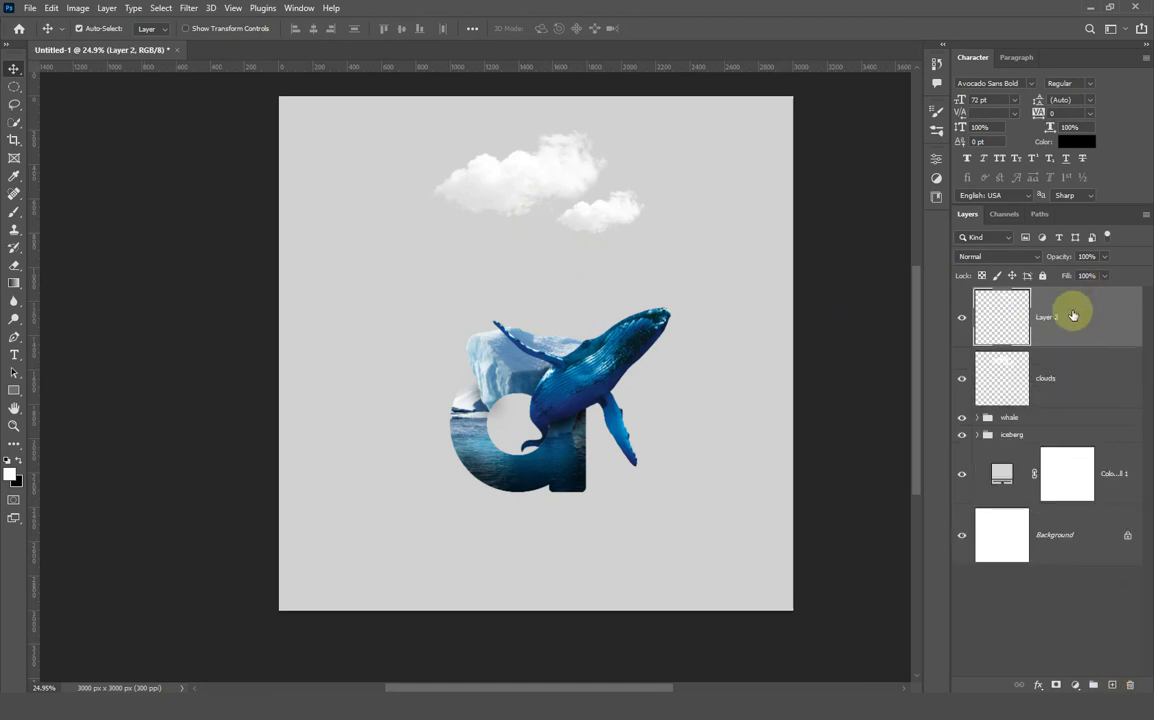
{"action": "type", "text": "birds"}
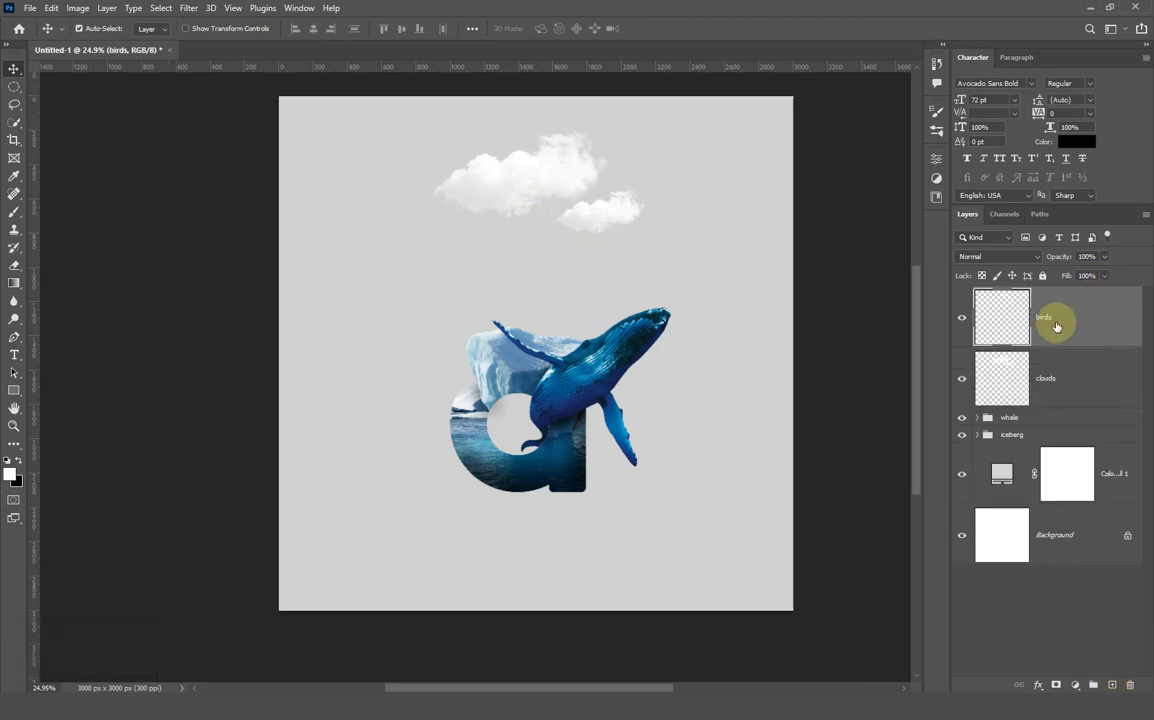
Step: Choose the Sampled Brush 2 bird brush at 300 px and switch the foreground colour to black
{"action": "type", "text": "b"}
{"action": "right_click", "coordinate": [489, 266]}
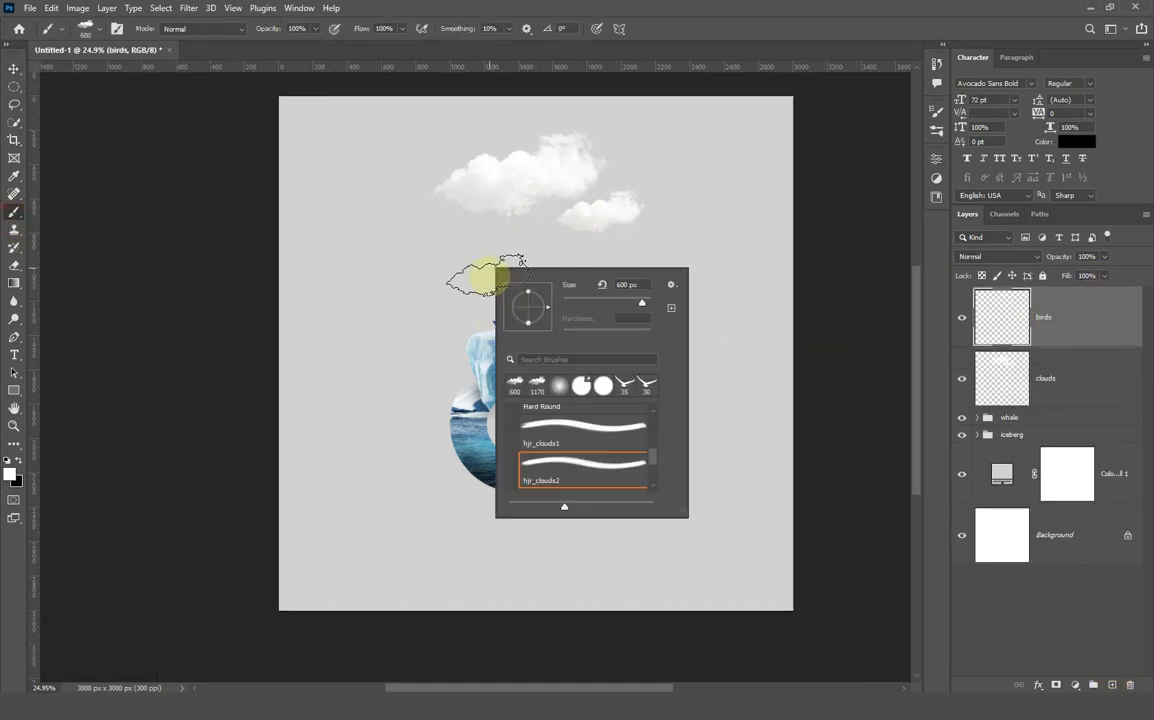
{"action": "scroll", "coordinate": [520, 465], "scroll_direction": "down", "scroll_amount": 10}
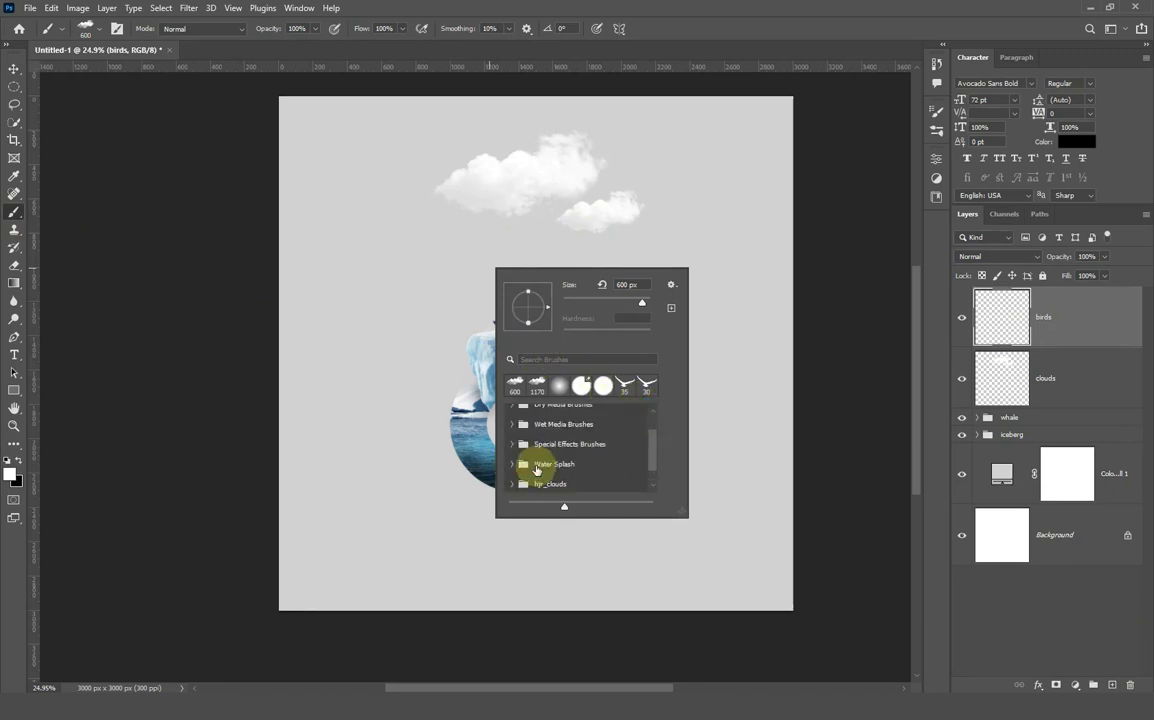
{"action": "left_click", "coordinate": [515, 488]}
{"action": "left_click", "coordinate": [561, 485]}
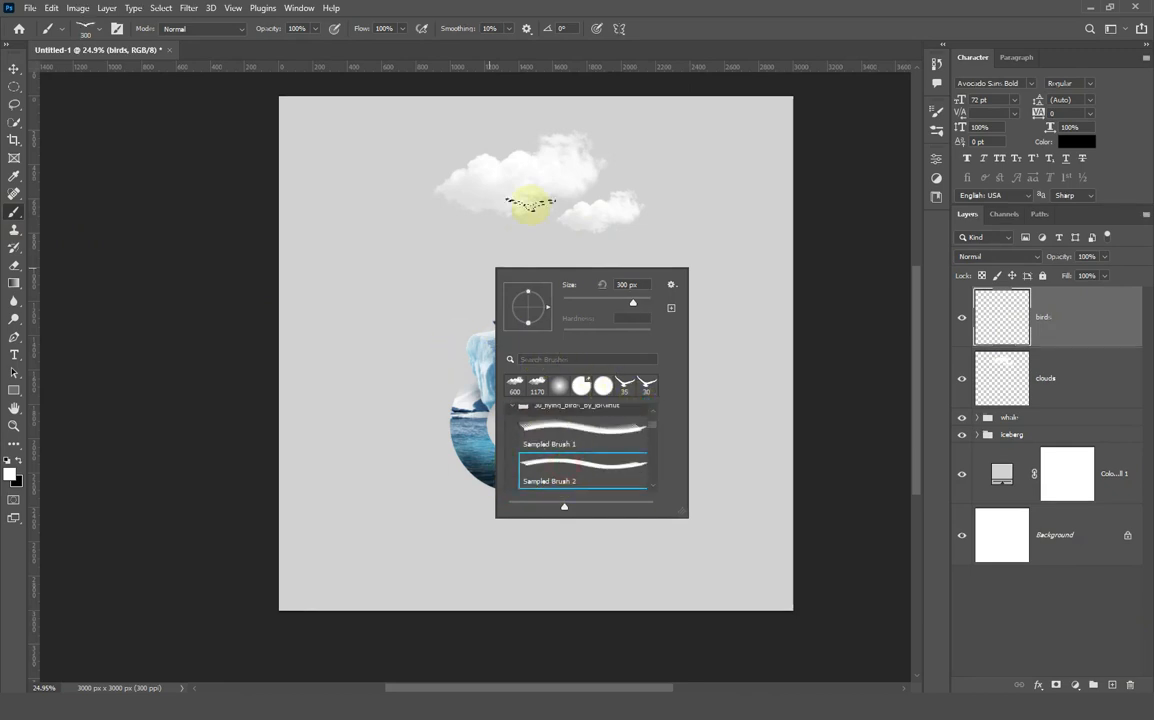
{"action": "left_click", "coordinate": [725, 6]}
{"action": "scroll", "coordinate": [556, 256], "scroll_direction": "up", "scroll_amount": 2}
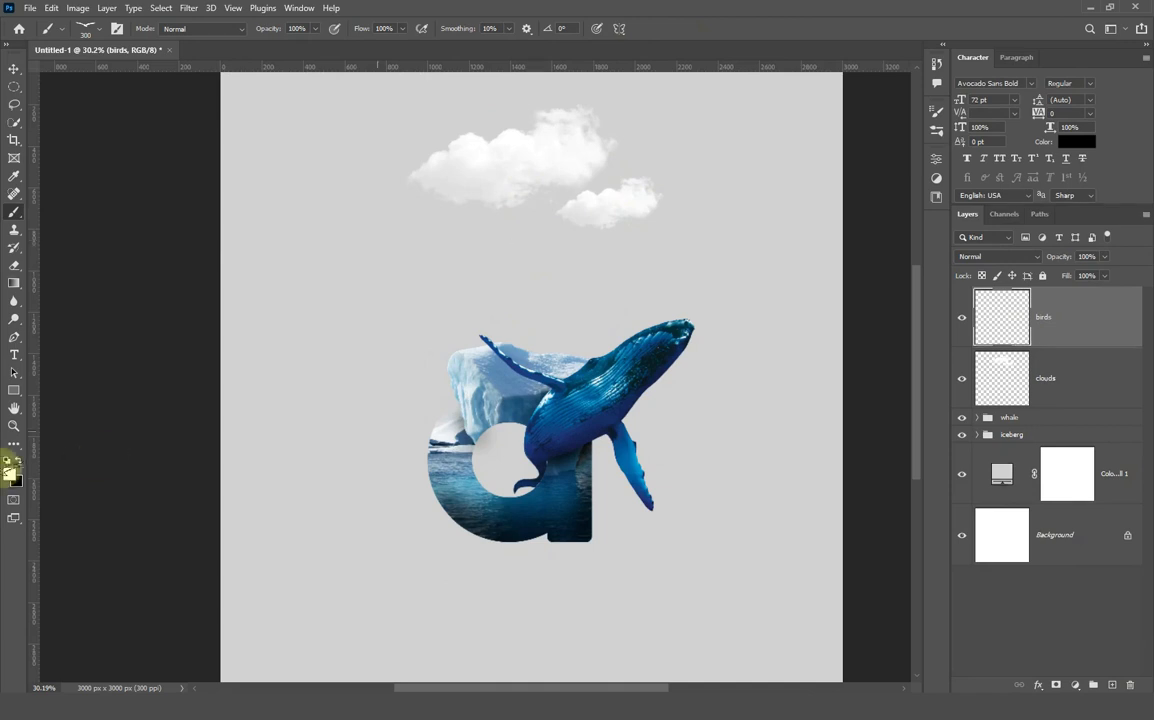
{"action": "left_click", "coordinate": [18, 462]}
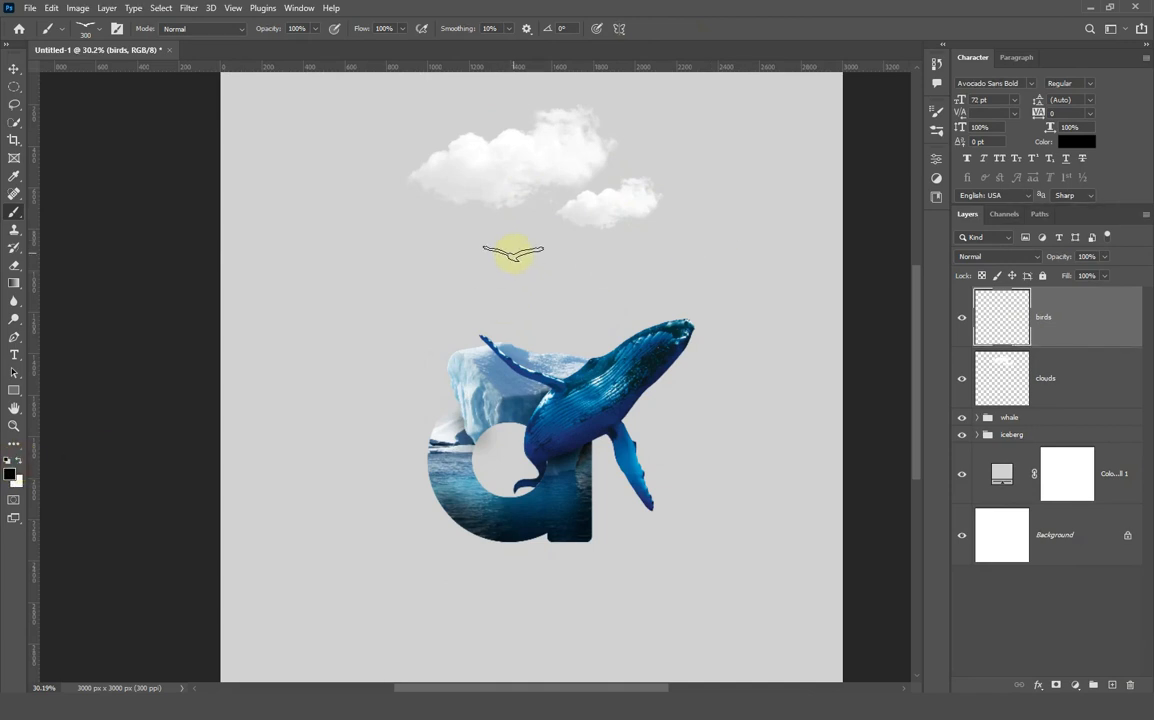
Step: Stamp a scattered flock of black birds below the clouds, varying the brush between about 45 and 90 px
{"action": "key", "text": "bracketleft"}
{"action": "key", "text": "bracketleft"}
{"action": "key", "text": "bracketleft"}
{"action": "key", "text": "bracketleft"}
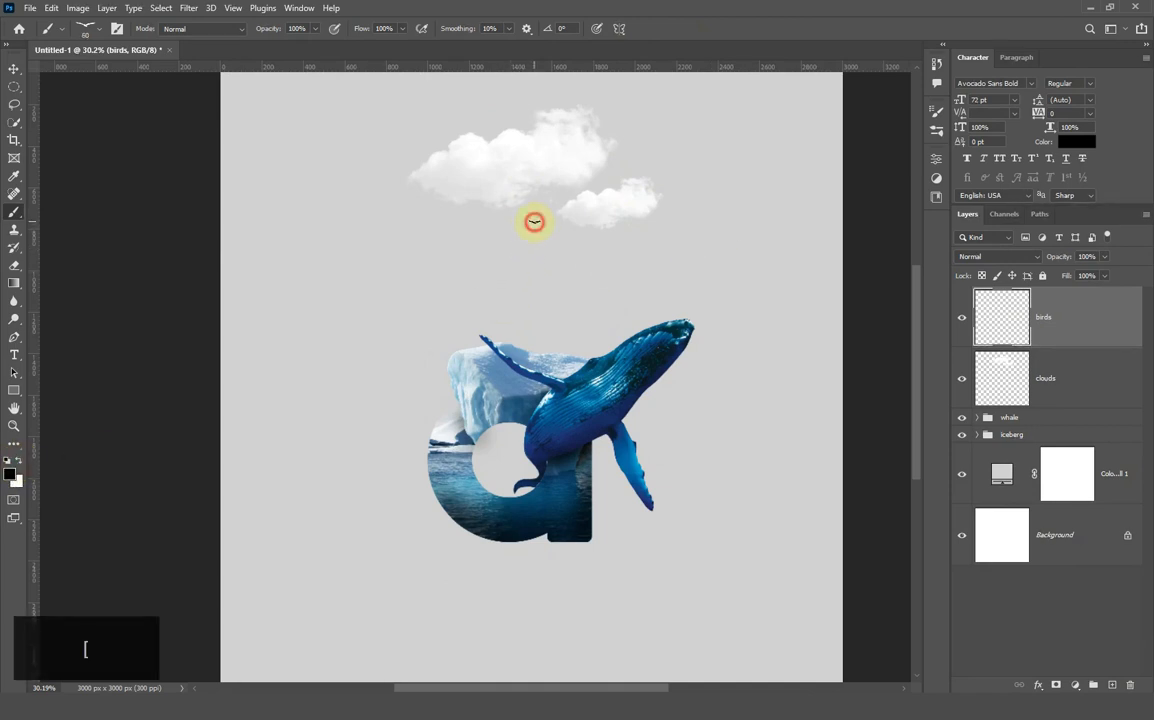
{"action": "key", "text": "bracketright"}
{"action": "key", "text": "bracketright"}
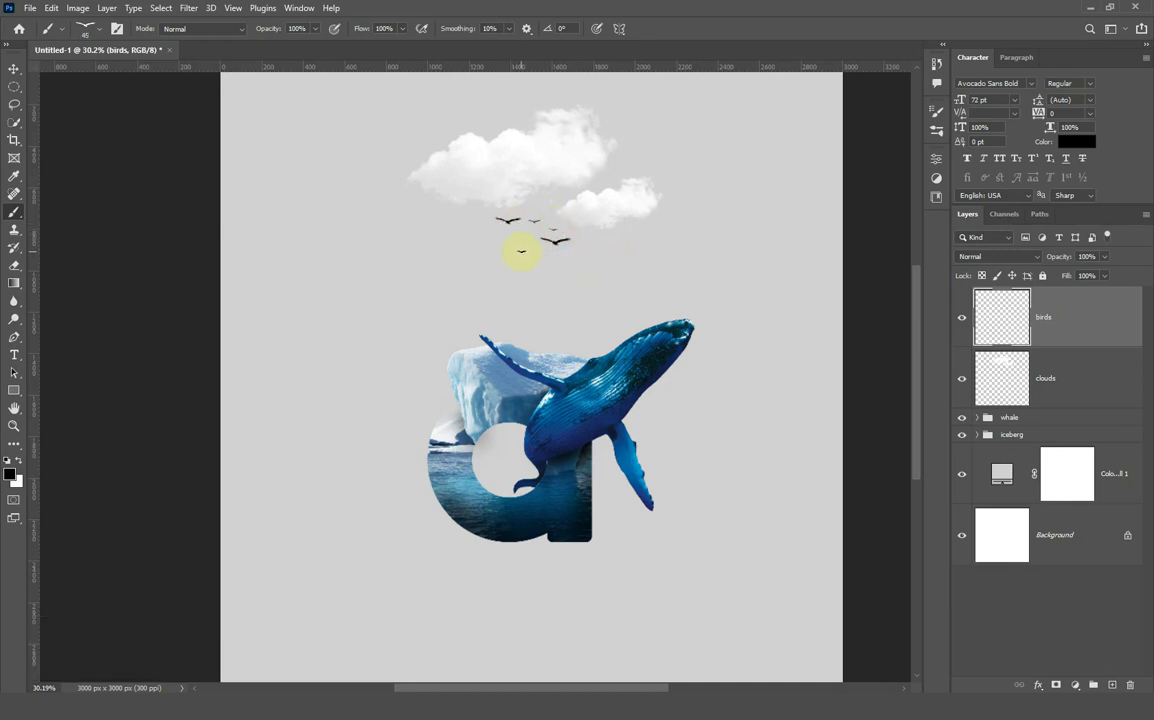
{"action": "scroll", "coordinate": [591, 287], "scroll_direction": "down", "scroll_amount": 1}
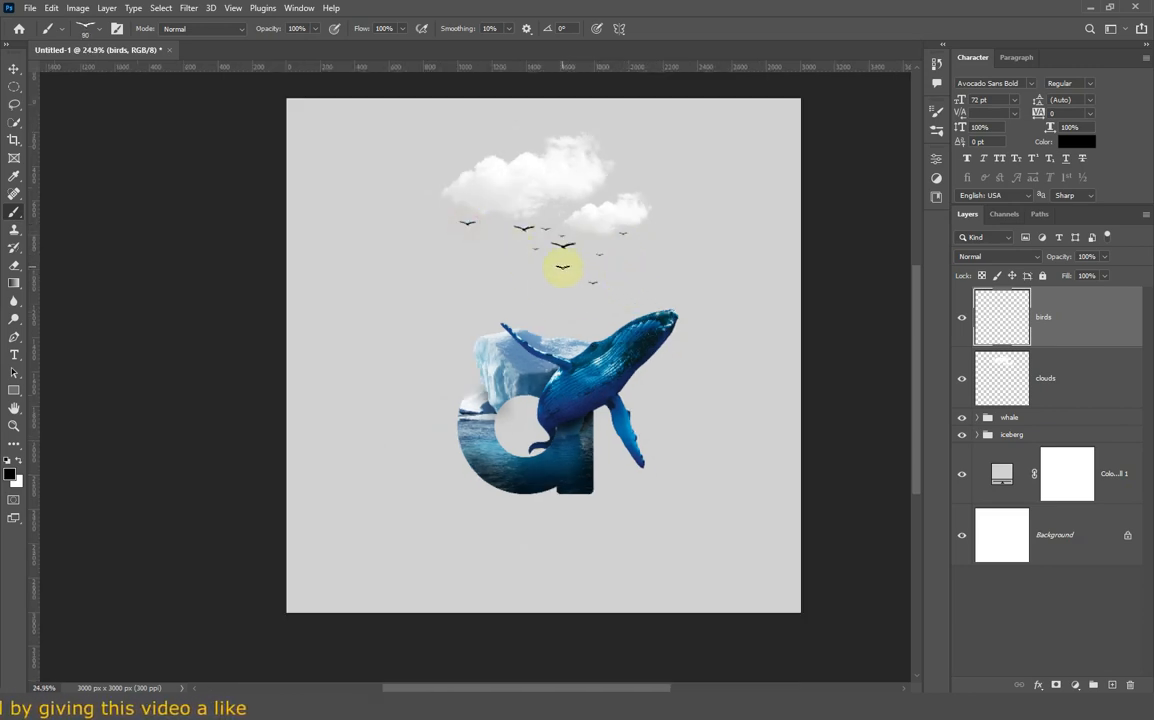
{"action": "key", "text": "bracketleft"}
{"action": "key", "text": "bracketleft"}
{"action": "key", "text": "bracketleft"}
{"action": "key", "text": "bracketleft"}
{"action": "key", "text": "bracketleft"}
{"action": "scroll", "coordinate": [598, 295], "scroll_direction": "down", "scroll_amount": 1}
{"action": "scroll", "coordinate": [631, 272], "scroll_direction": "up", "scroll_amount": 2}
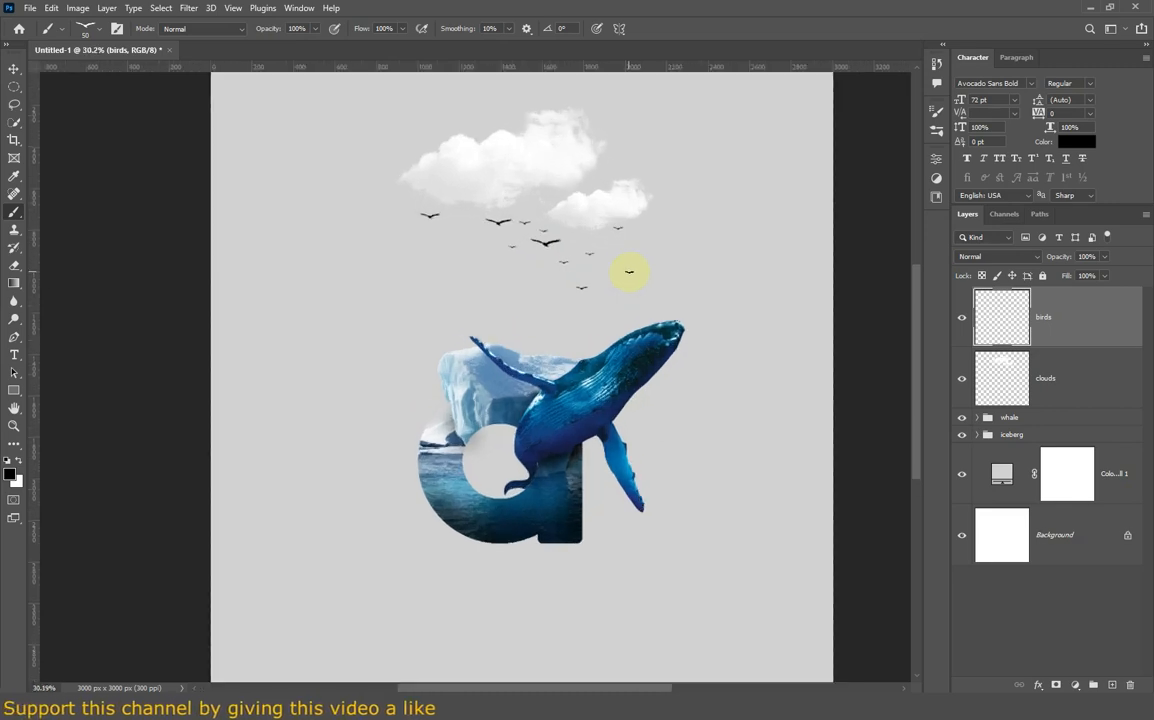
{"action": "scroll", "coordinate": [760, 268], "scroll_direction": "up", "scroll_amount": 1}
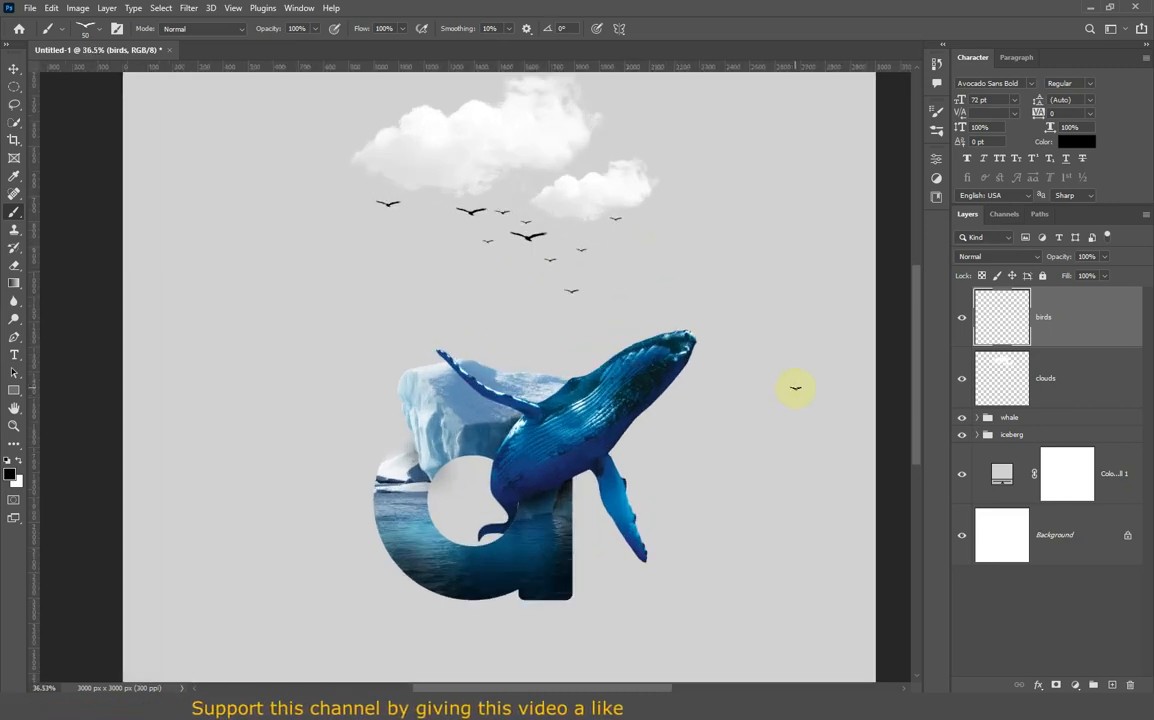
Step: Add a new layer named ground shadow directly above the colour fill layer
{"action": "left_click", "coordinate": [14, 69]}
{"action": "scroll", "coordinate": [638, 188], "scroll_direction": "down", "scroll_amount": 2}
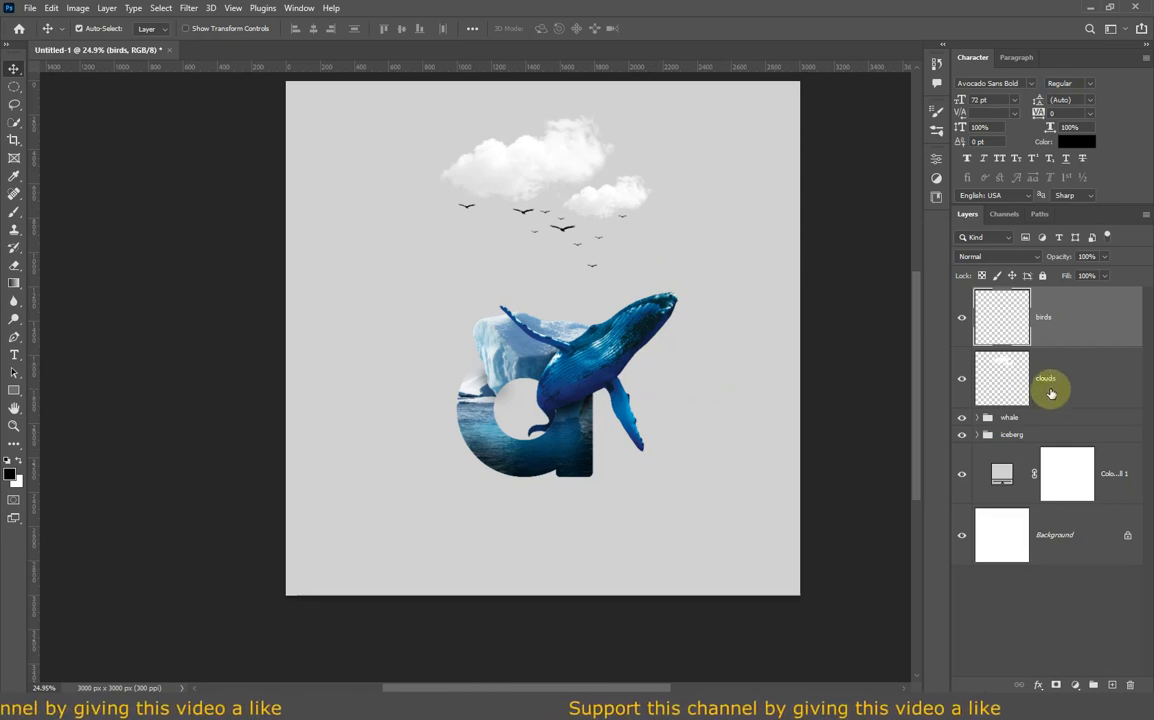
{"action": "left_click", "coordinate": [1111, 472]}
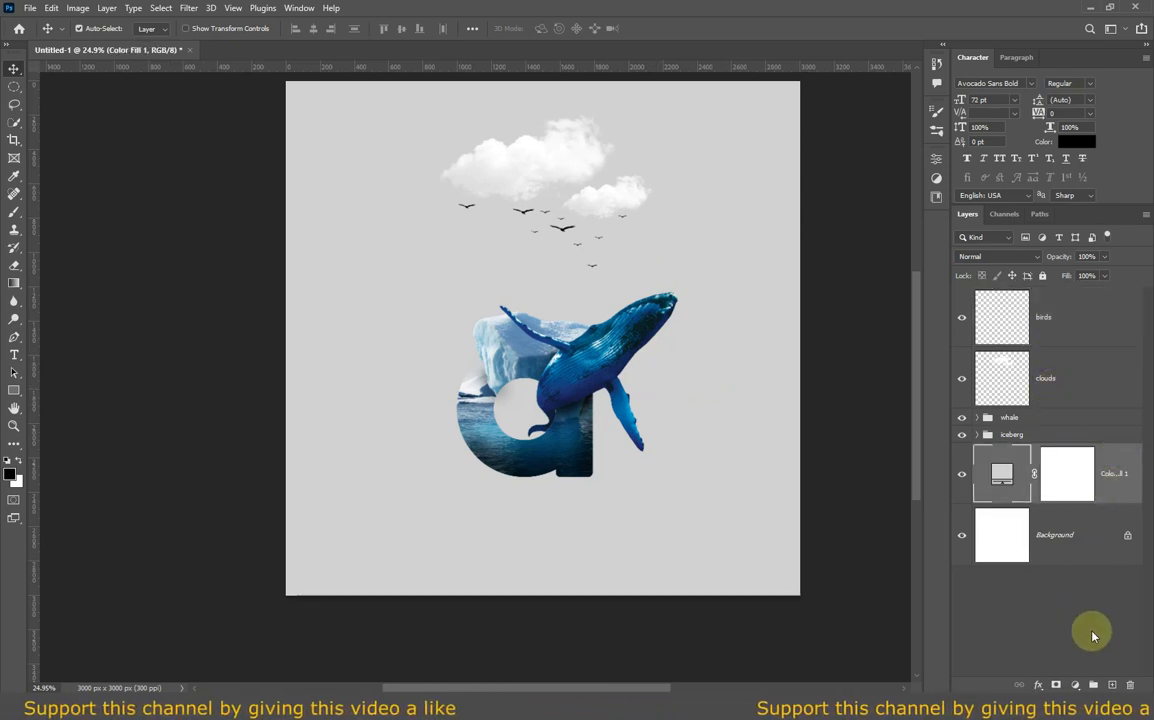
{"action": "left_click", "coordinate": [1112, 685]}
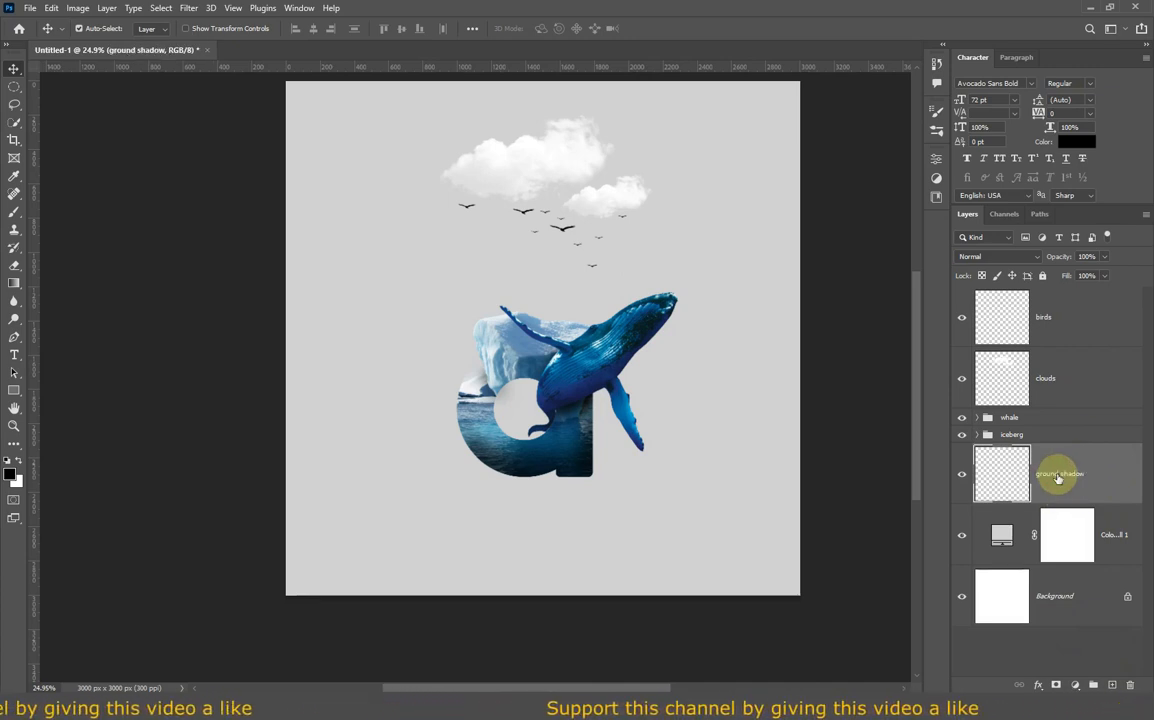
Step: Make a small circular selection below and left of the letter, fill it with black, and deselect
{"action": "right_click", "coordinate": [14, 86]}
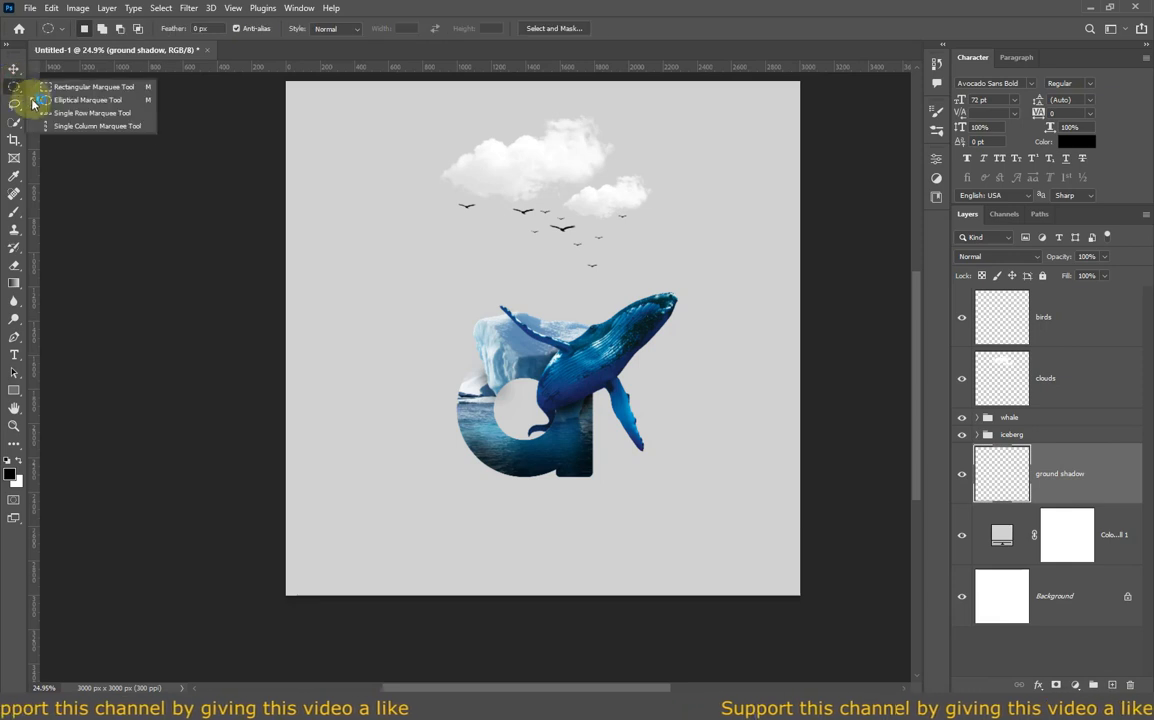
{"action": "left_click", "coordinate": [60, 93]}
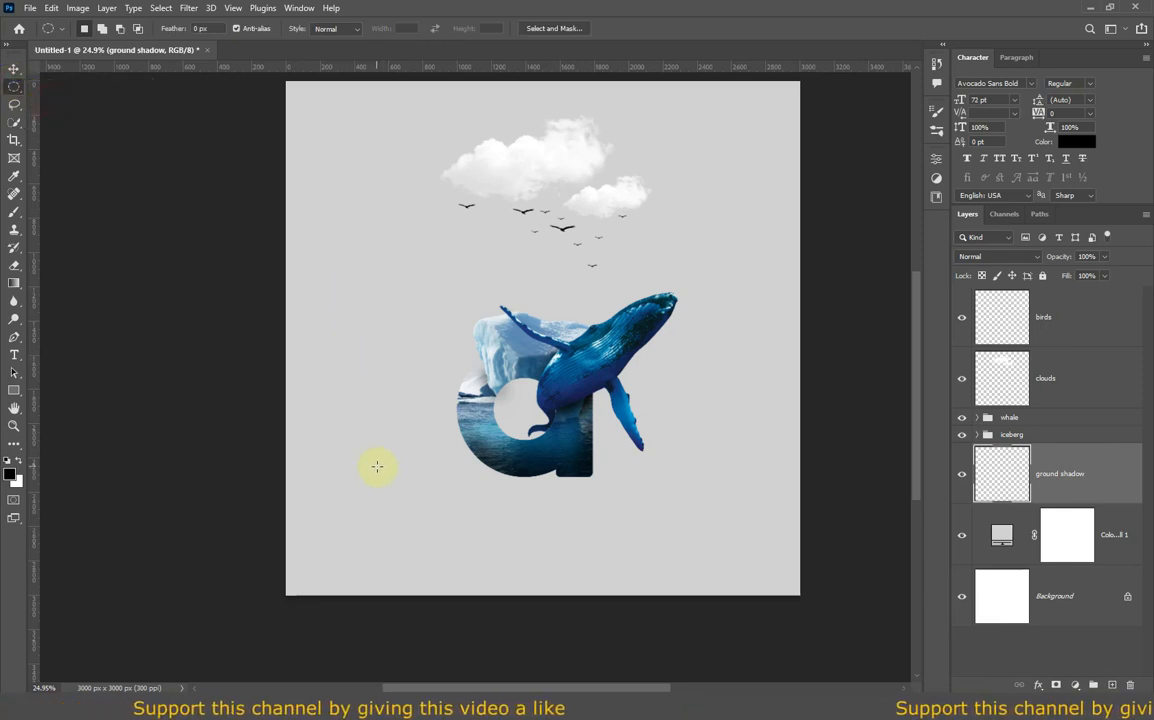
{"action": "left_click_drag", "start_coordinate": [377, 487], "coordinate": [446, 549]}
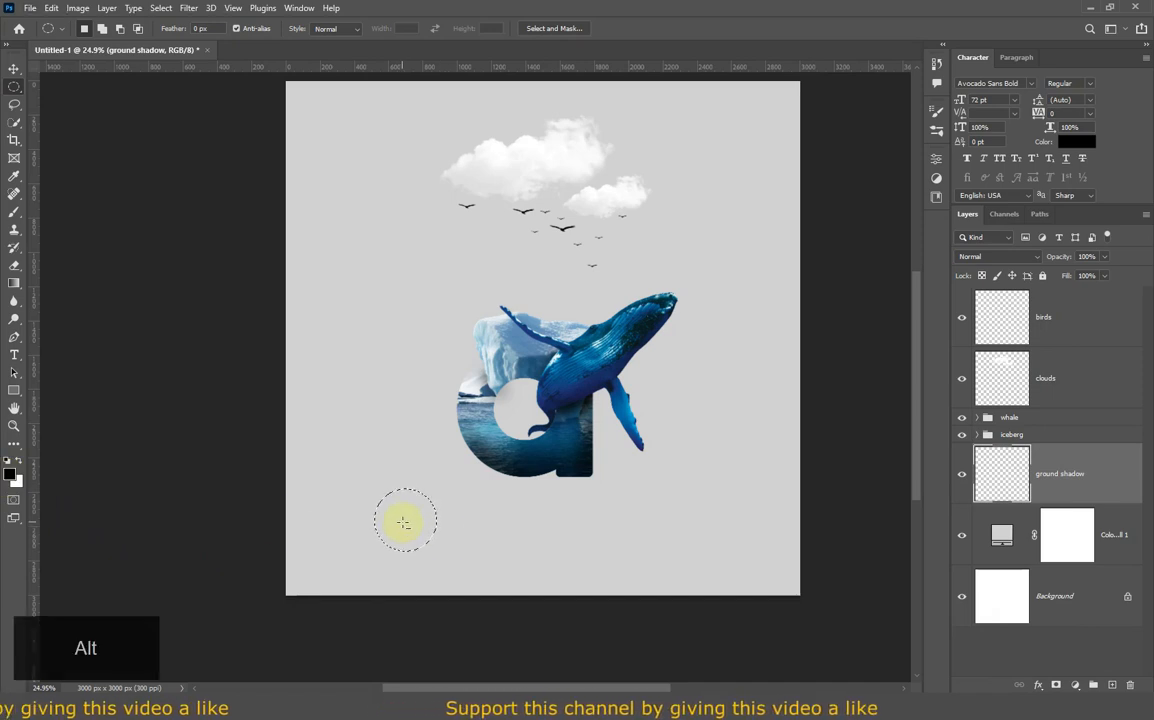
{"action": "key", "text": "alt+BackSpace"}
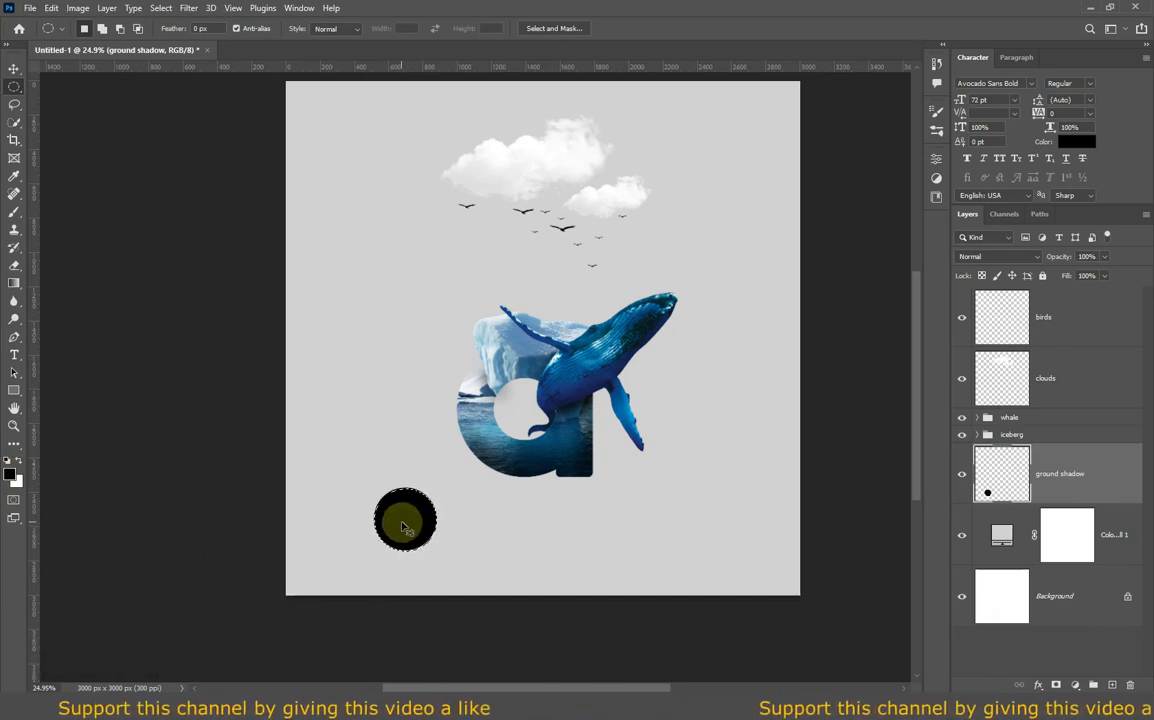
{"action": "key", "text": "ctrl+d"}
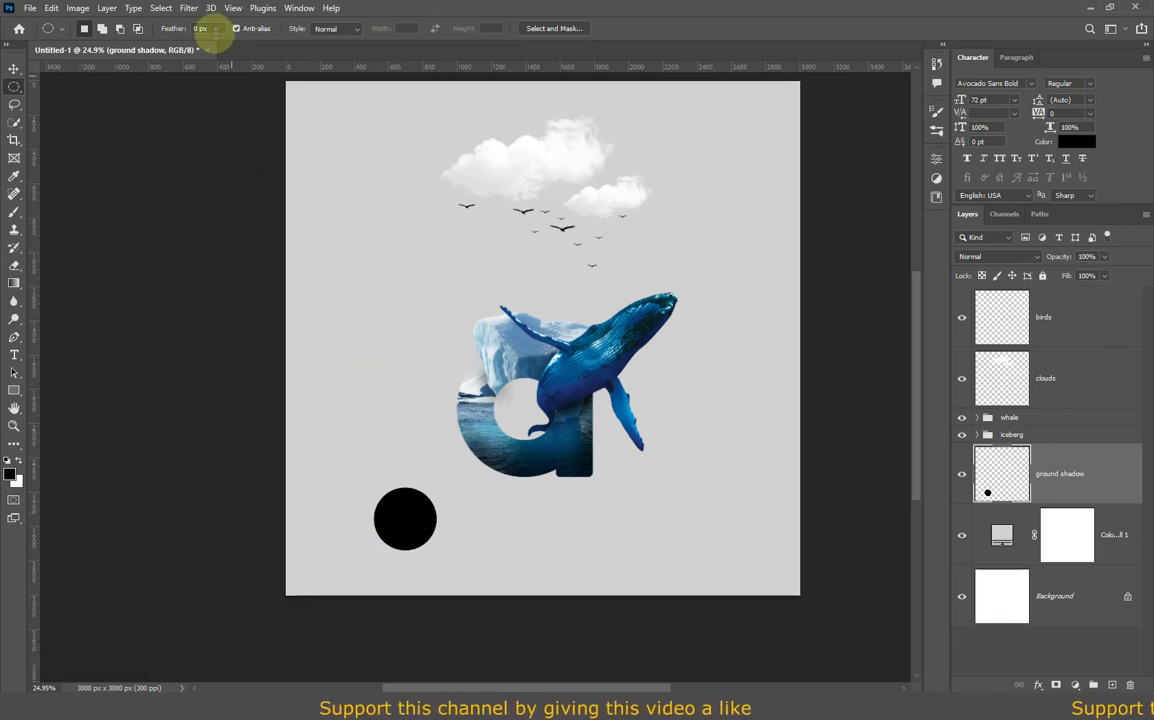
Step: Apply a Motion Blur to the black circle with an angle of 0° and a distance of 160 pixels
{"action": "left_click", "coordinate": [190, 8]}
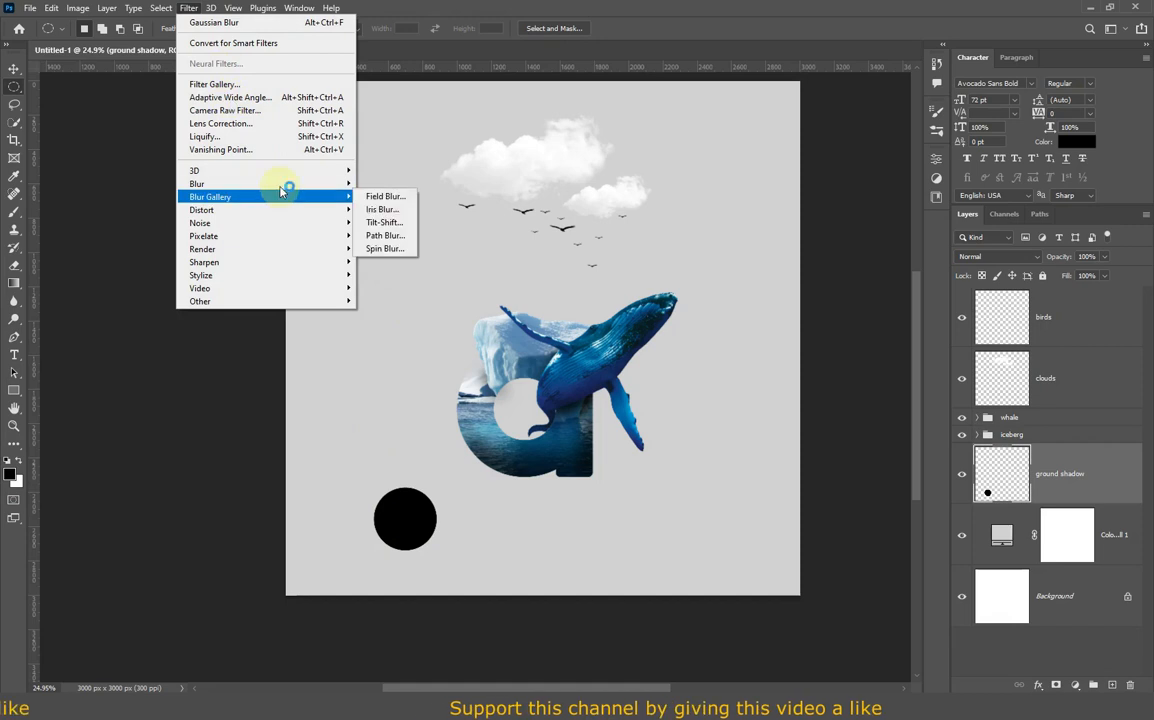
{"action": "mouse_move", "coordinate": [340, 183]}
{"action": "left_click", "coordinate": [388, 259]}
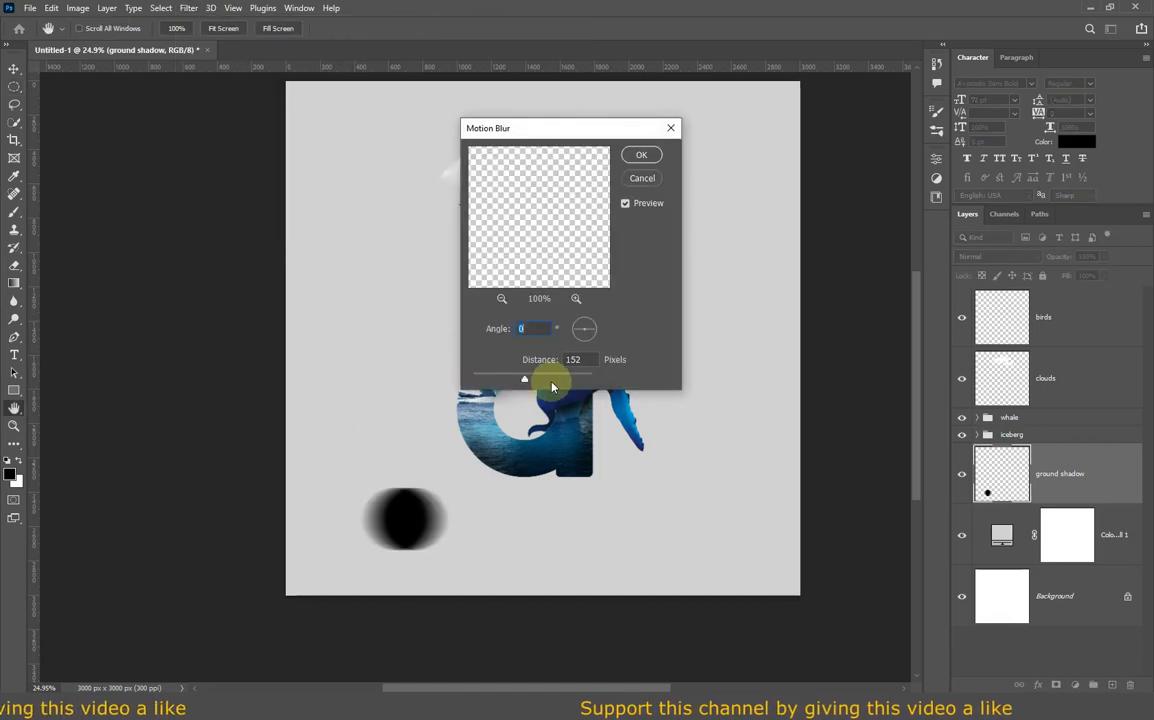
{"action": "left_click_drag", "start_coordinate": [532, 381], "coordinate": [527, 382]}
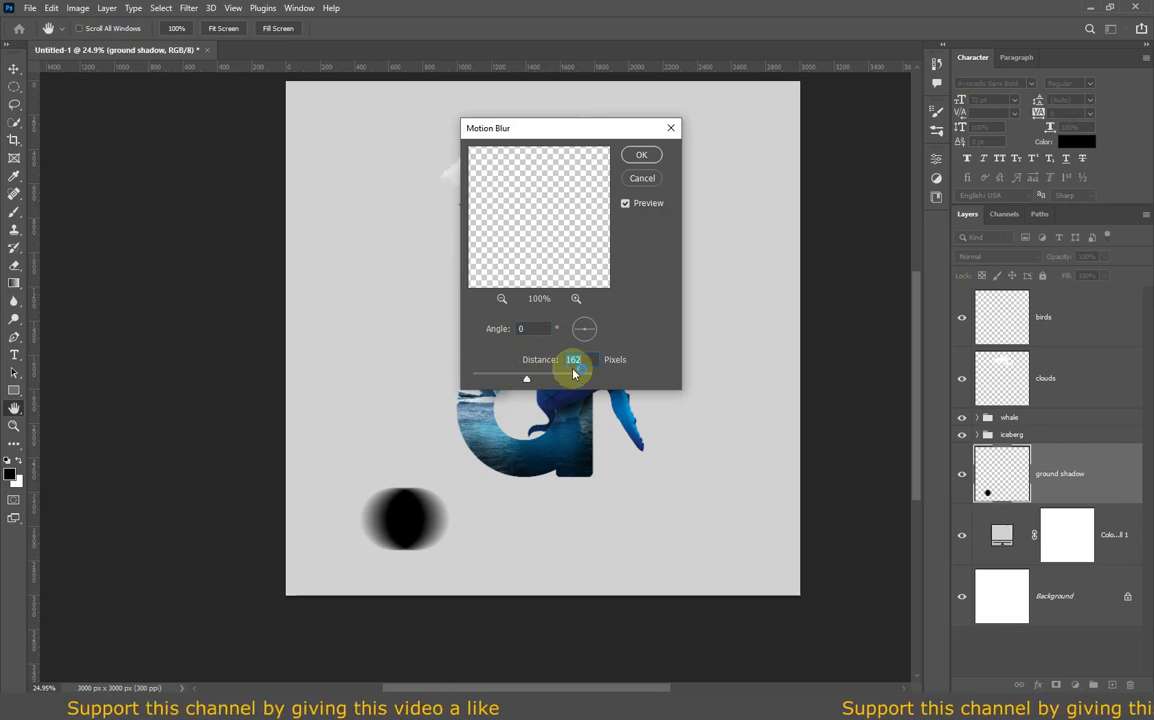
{"action": "key", "text": "Down"}
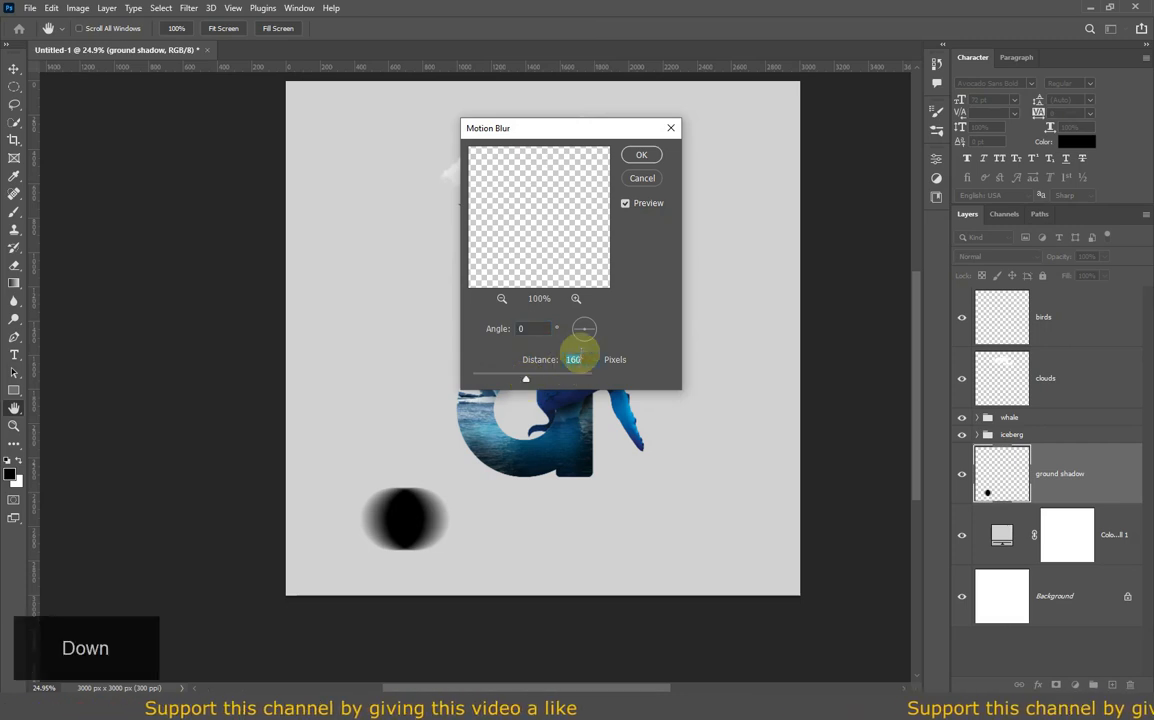
{"action": "left_click", "coordinate": [640, 157]}
Step: Squash the blurred circle to about 19% of its height, making a flat ellipse
{"action": "left_click", "coordinate": [14, 86]}
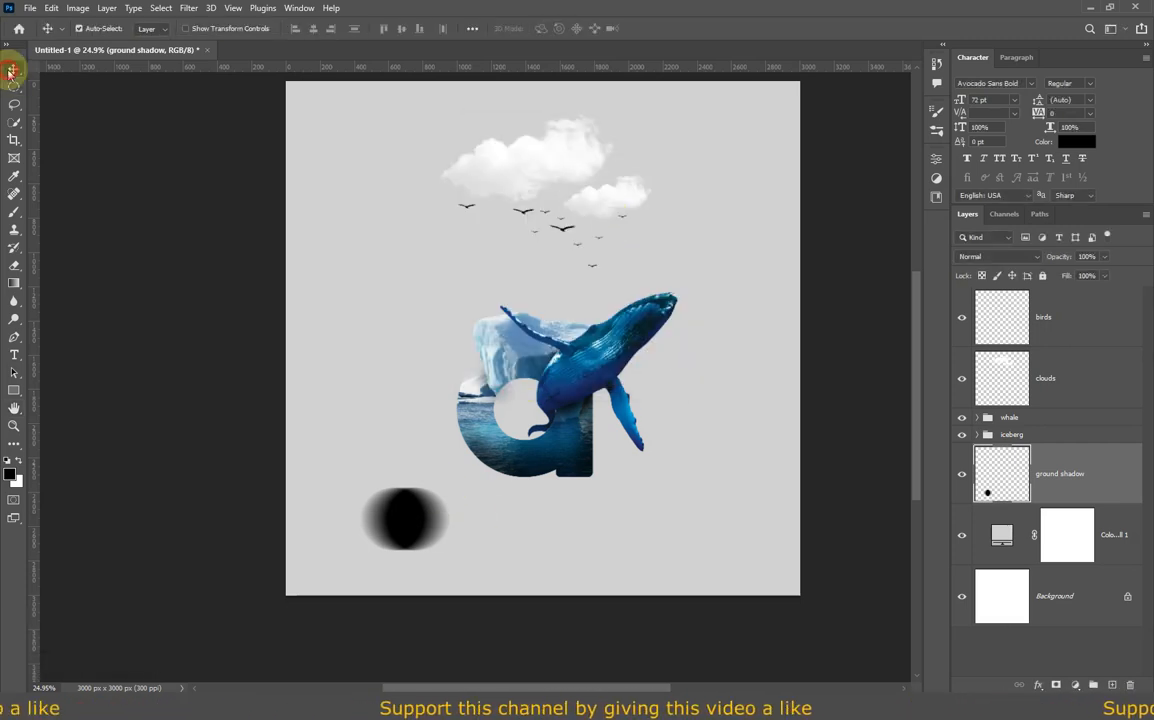
{"action": "left_click_drag", "start_coordinate": [362, 488], "coordinate": [450, 552]}
{"action": "key", "text": "ctrl+t"}
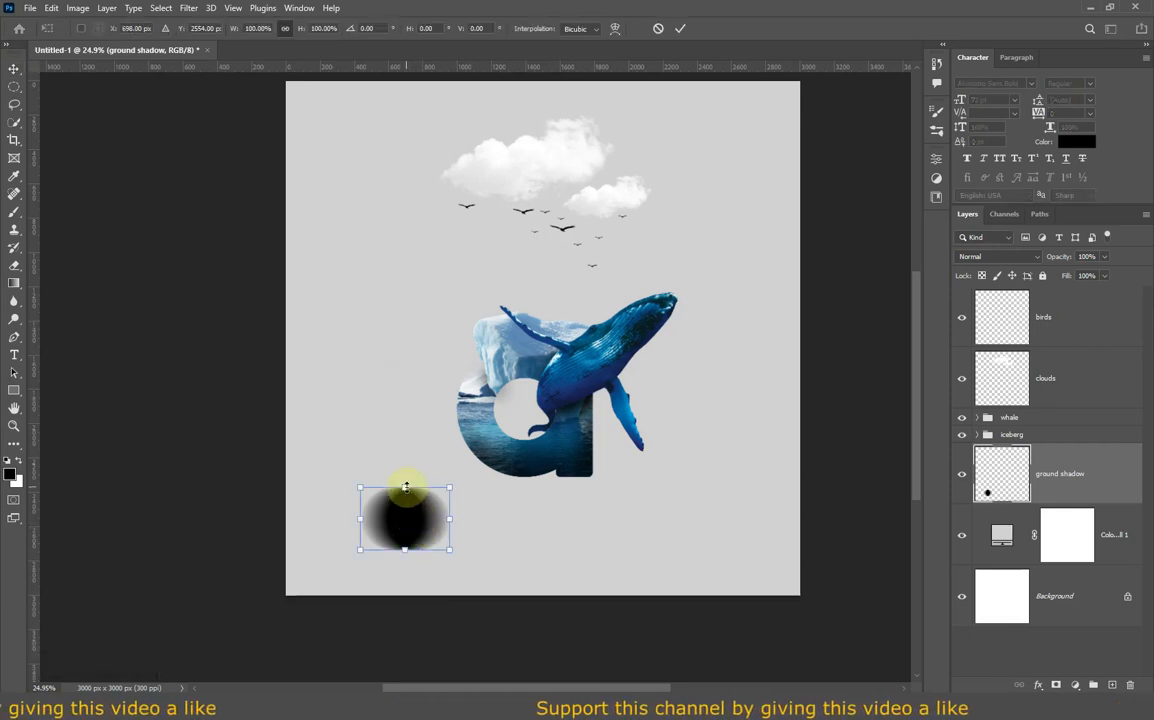
{"action": "left_click_drag", "start_coordinate": [406, 487], "coordinate": [418, 528]}
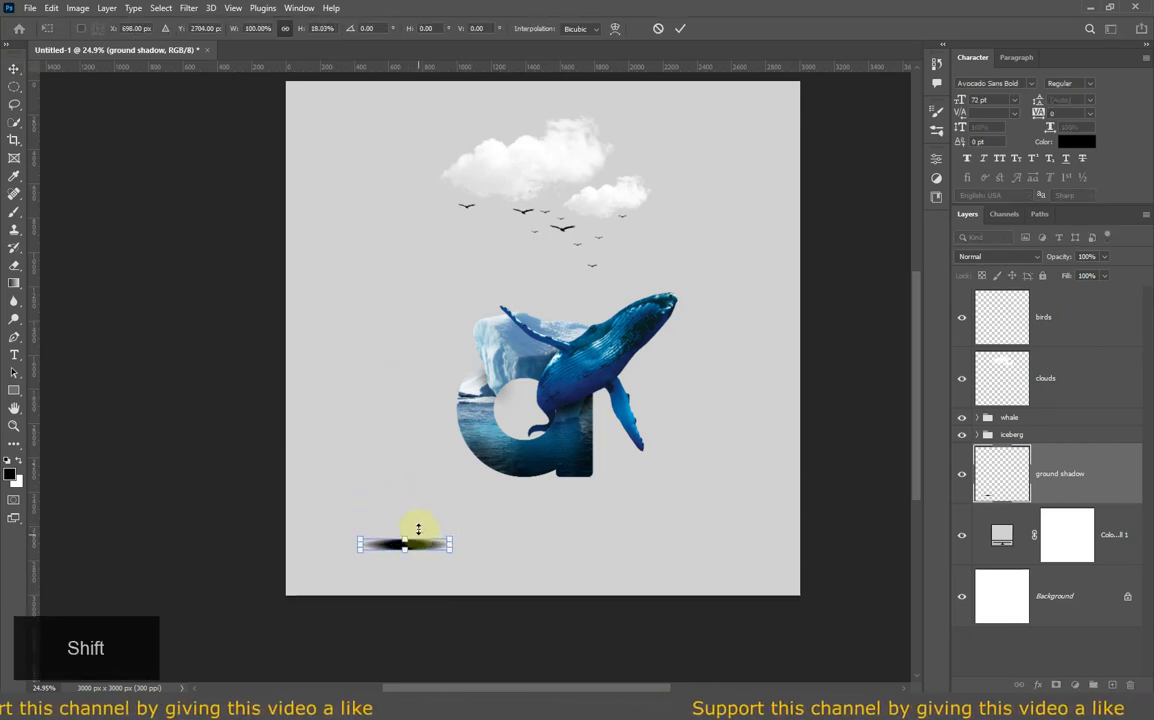
{"action": "left_click", "coordinate": [679, 28]}
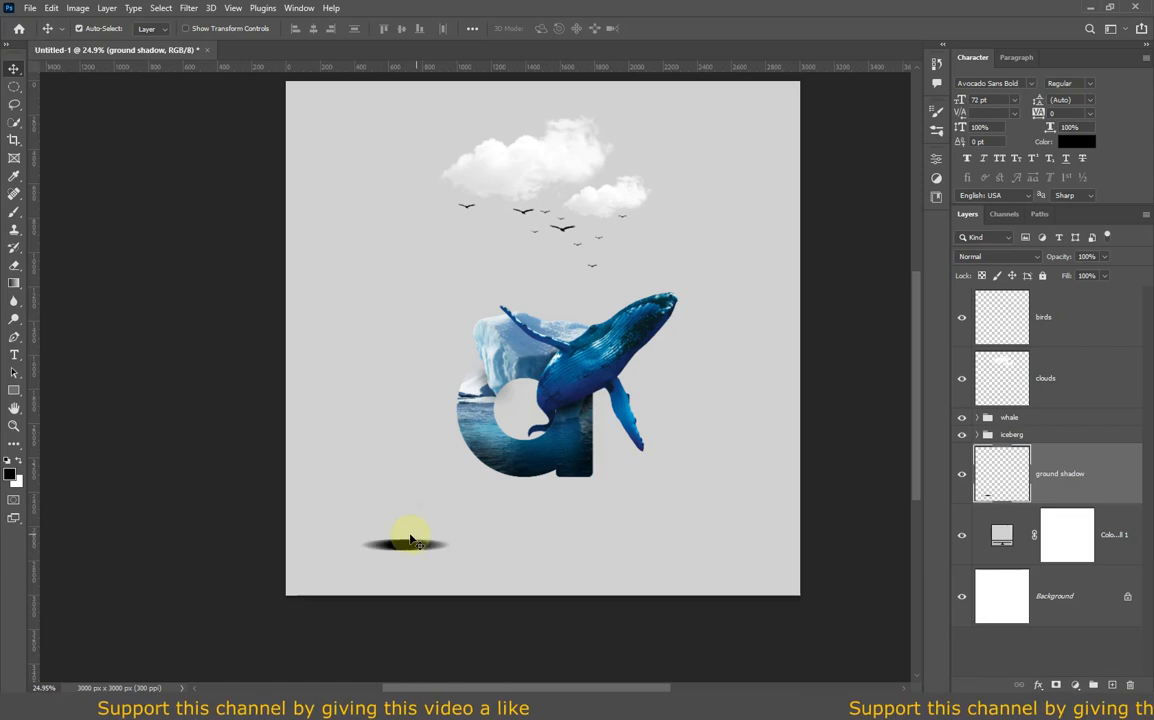
Step: Apply a Gaussian Blur to the flat ellipse with a radius of about 33 pixels
{"action": "left_click", "coordinate": [187, 9]}
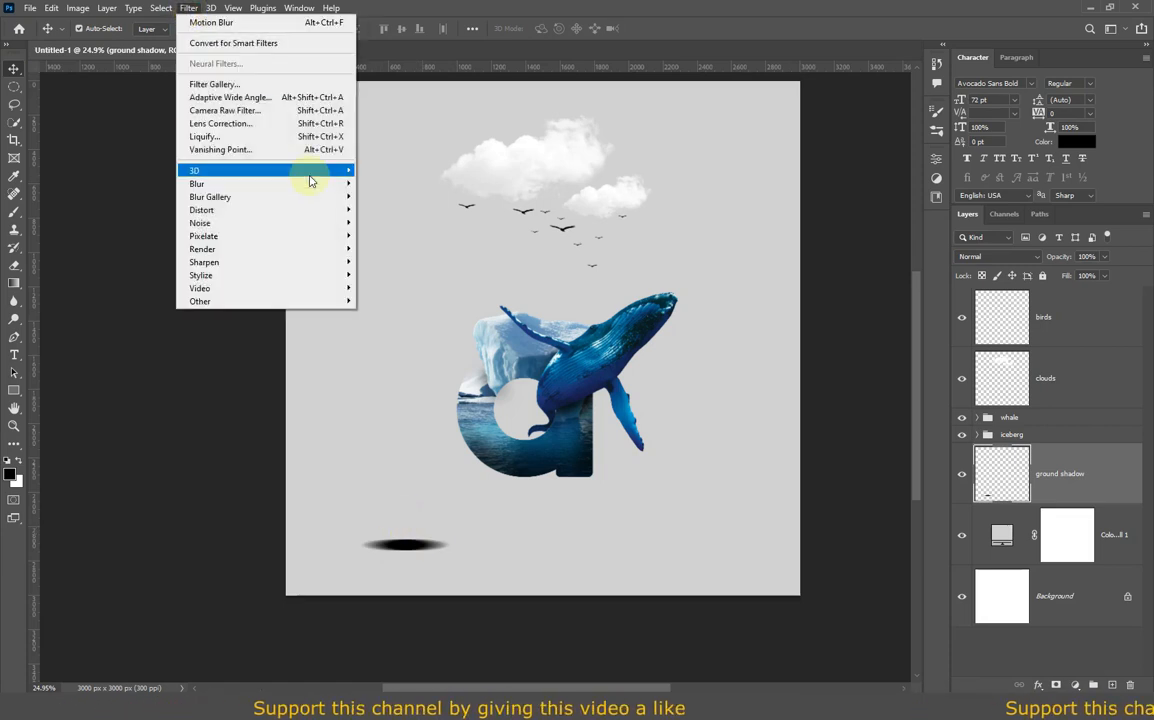
{"action": "mouse_move", "coordinate": [330, 184]}
{"action": "left_click", "coordinate": [410, 235]}
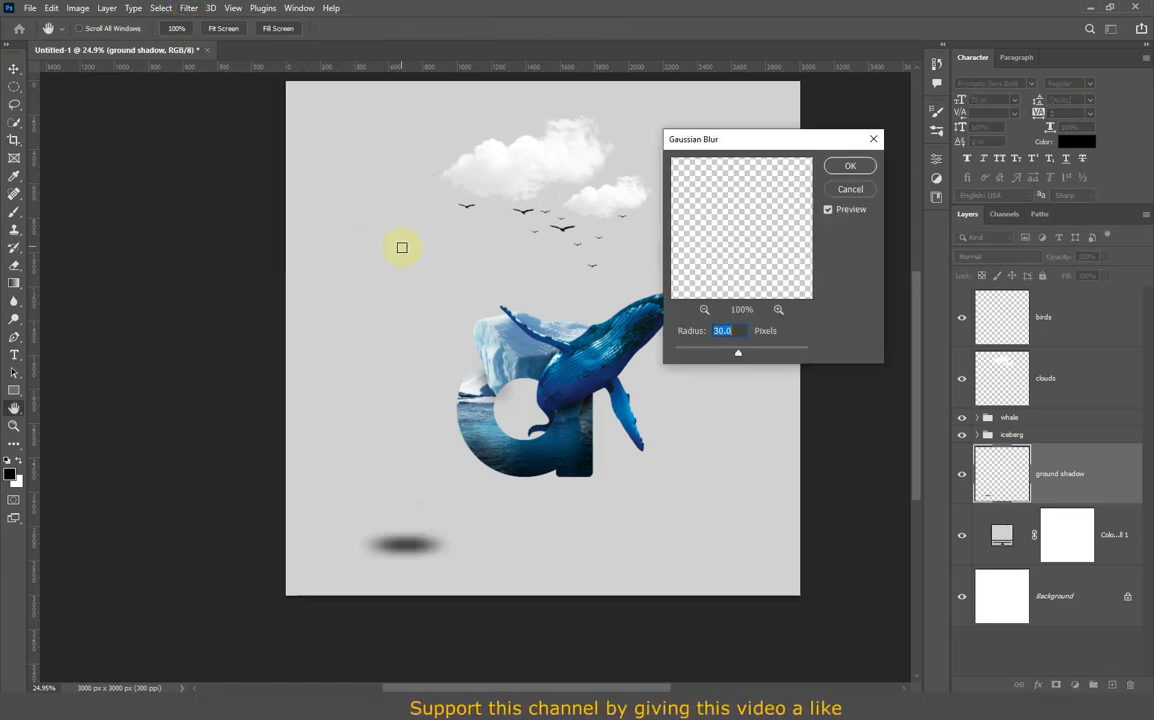
{"action": "left_click_drag", "start_coordinate": [742, 355], "coordinate": [737, 355]}
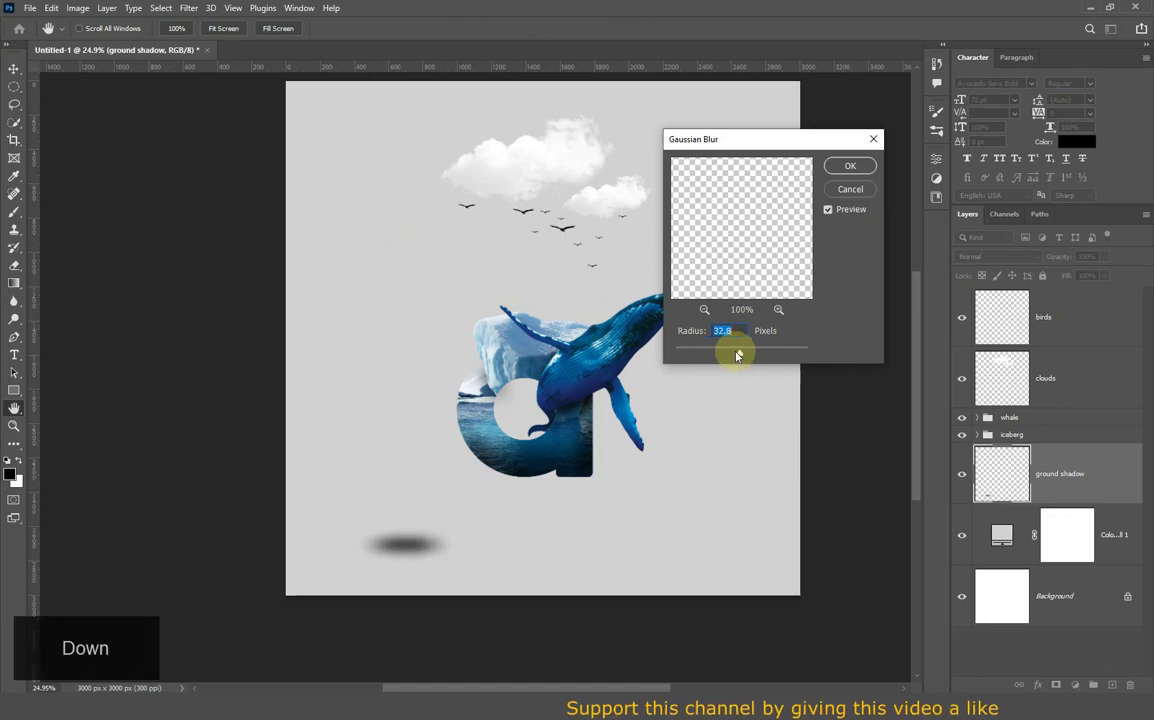
{"action": "left_click", "coordinate": [850, 166]}
Step: Stretch the ground shadow to 209% width and about 82% height, and place it just beneath the letter
{"action": "key", "text": "ctrl+t"}
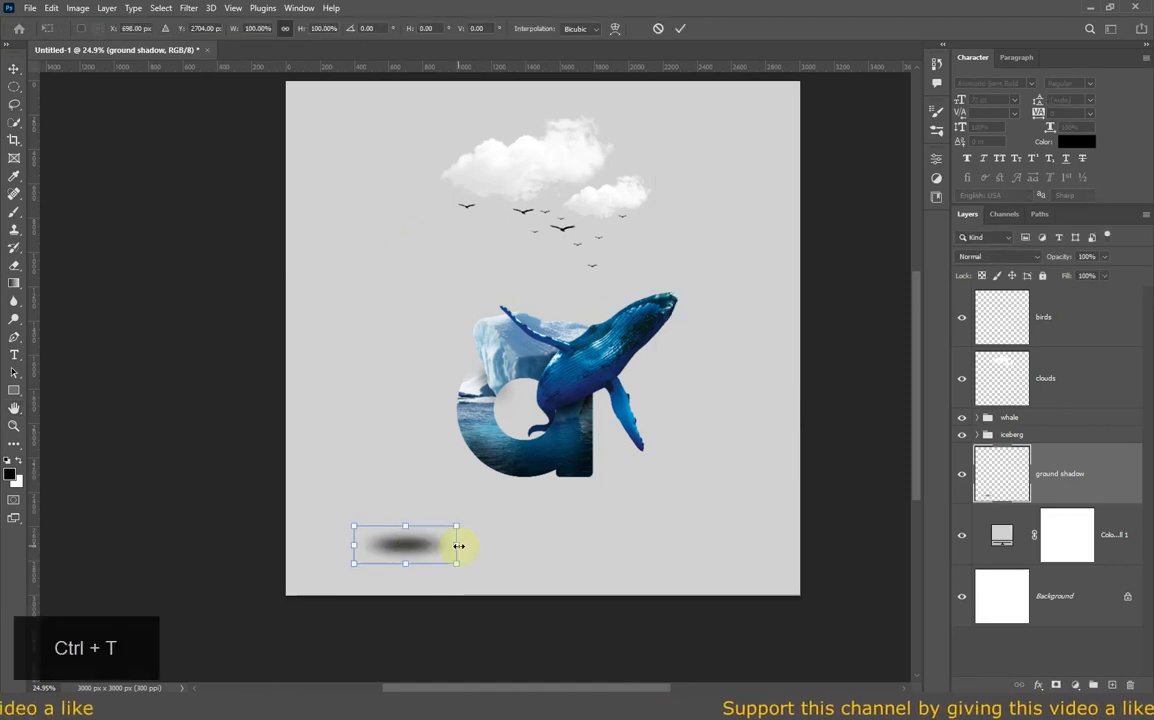
{"action": "left_click_drag", "start_coordinate": [458, 545], "coordinate": [516, 545]}
{"action": "left_click_drag", "start_coordinate": [435, 515], "coordinate": [435, 537]}
{"action": "left_click_drag", "start_coordinate": [516, 555], "coordinate": [562, 555]}
{"action": "left_click_drag", "start_coordinate": [476, 555], "coordinate": [543, 518]}
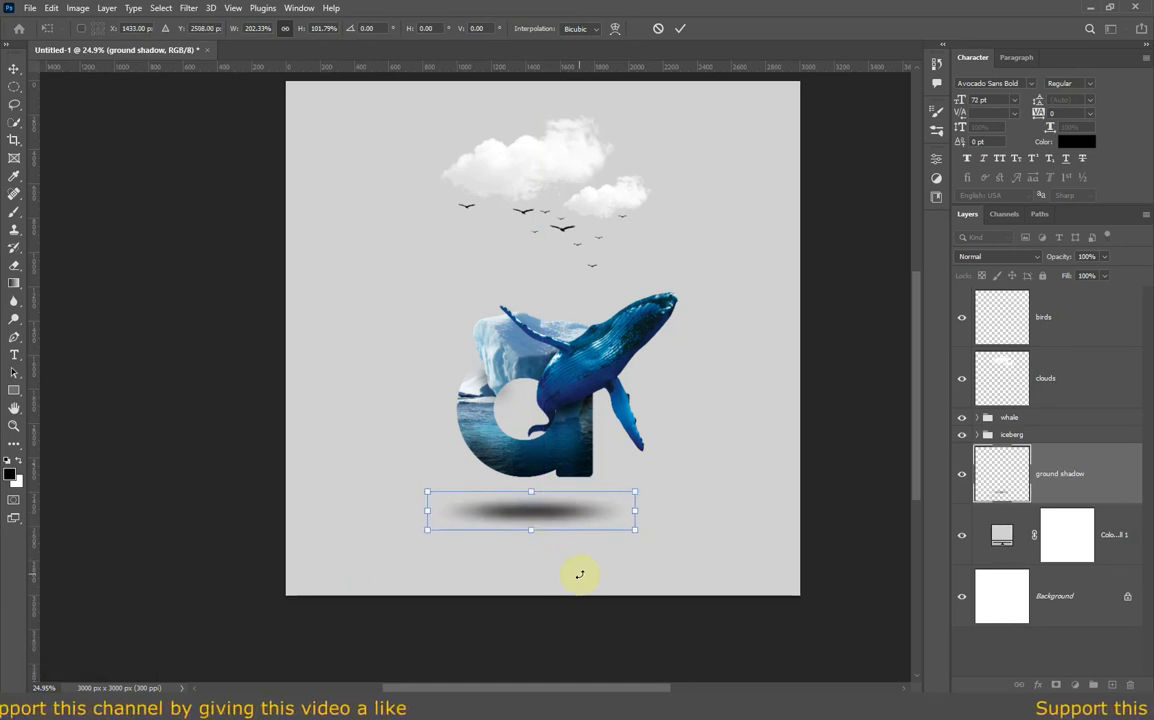
{"action": "key", "text": "Right"}
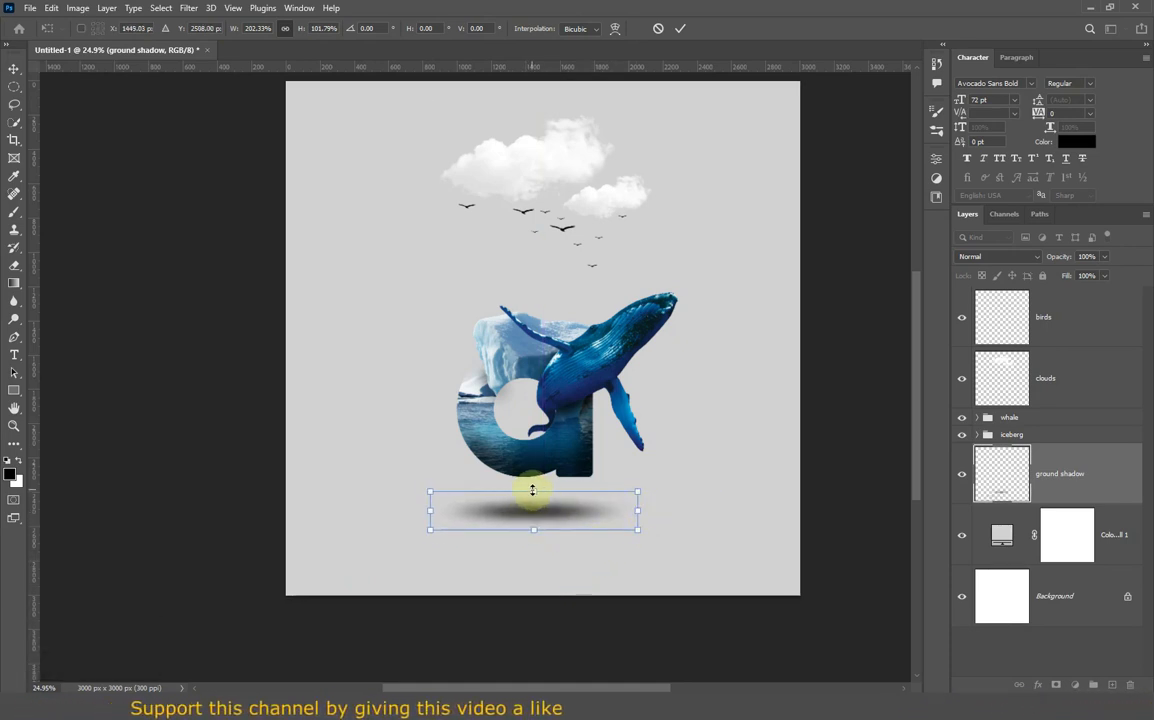
{"action": "left_click_drag", "start_coordinate": [533, 490], "coordinate": [533, 499]}
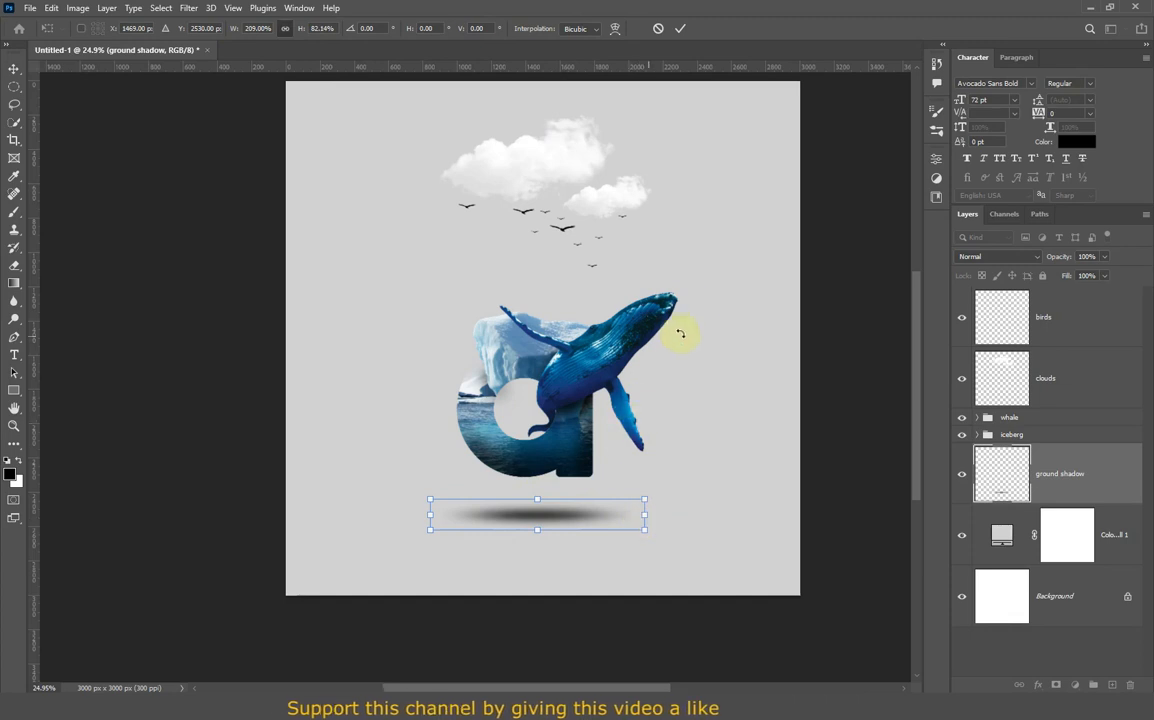
{"action": "left_click", "coordinate": [680, 28]}
Step: Lower the opacity of the ground shadow layer slightly to soften it
{"action": "scroll", "coordinate": [585, 520], "scroll_direction": "down", "scroll_amount": 3}
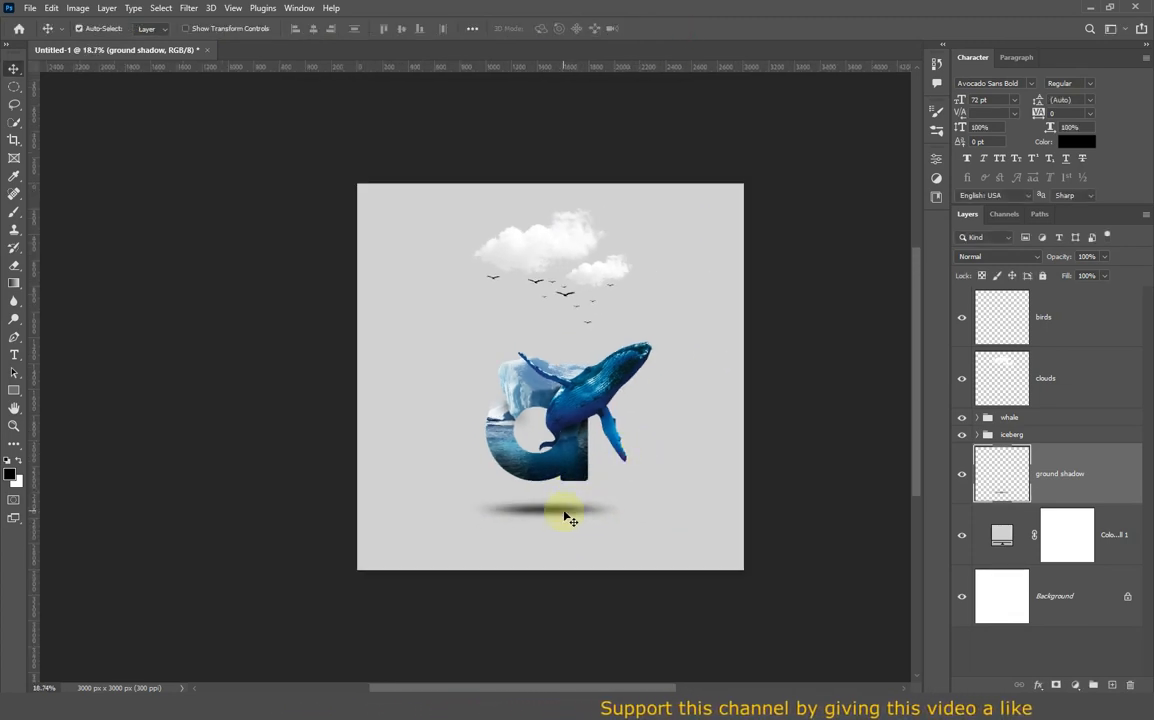
{"action": "left_click_drag", "start_coordinate": [1062, 258], "coordinate": [1046, 262]}
{"action": "scroll", "coordinate": [563, 466], "scroll_direction": "up", "scroll_amount": 3}
Step: Enlarge the whale and iceberg groups slightly, and move them up a little together with the ground shadow
{"action": "left_click", "coordinate": [1030, 417]}
{"action": "left_click", "coordinate": [1030, 434], "text": "shift"}
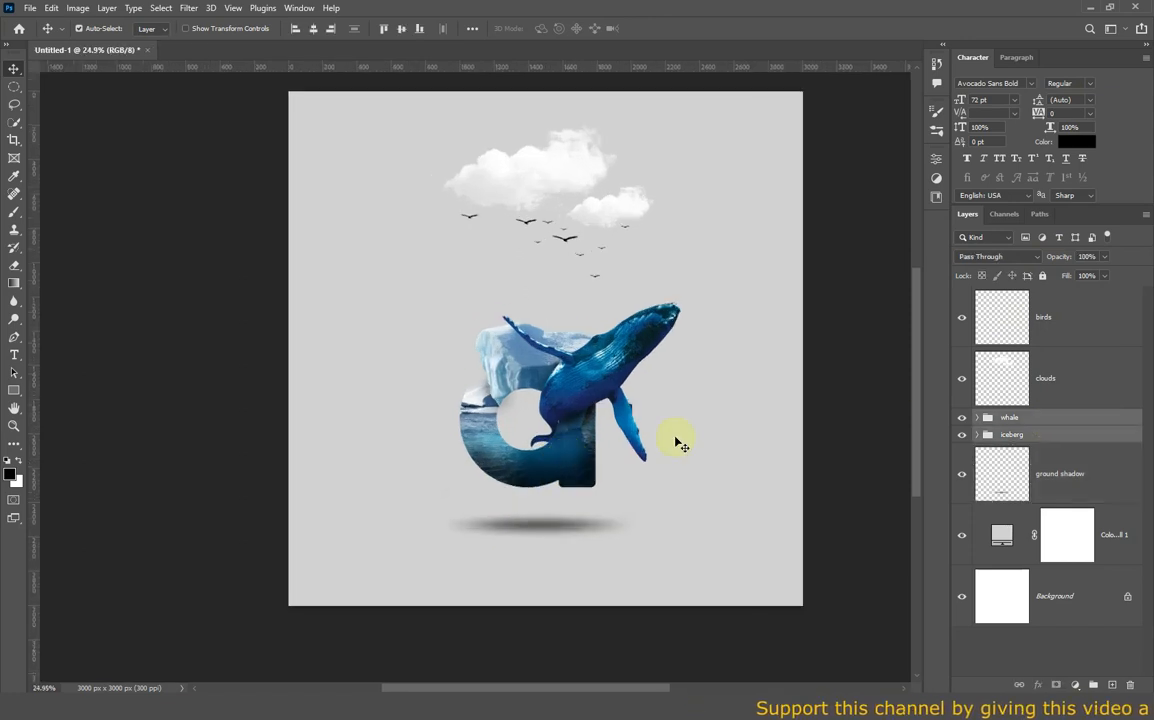
{"action": "key", "text": "ctrl+t"}
{"action": "left_click_drag", "start_coordinate": [721, 492], "coordinate": [738, 514]}
{"action": "key", "text": "Return"}
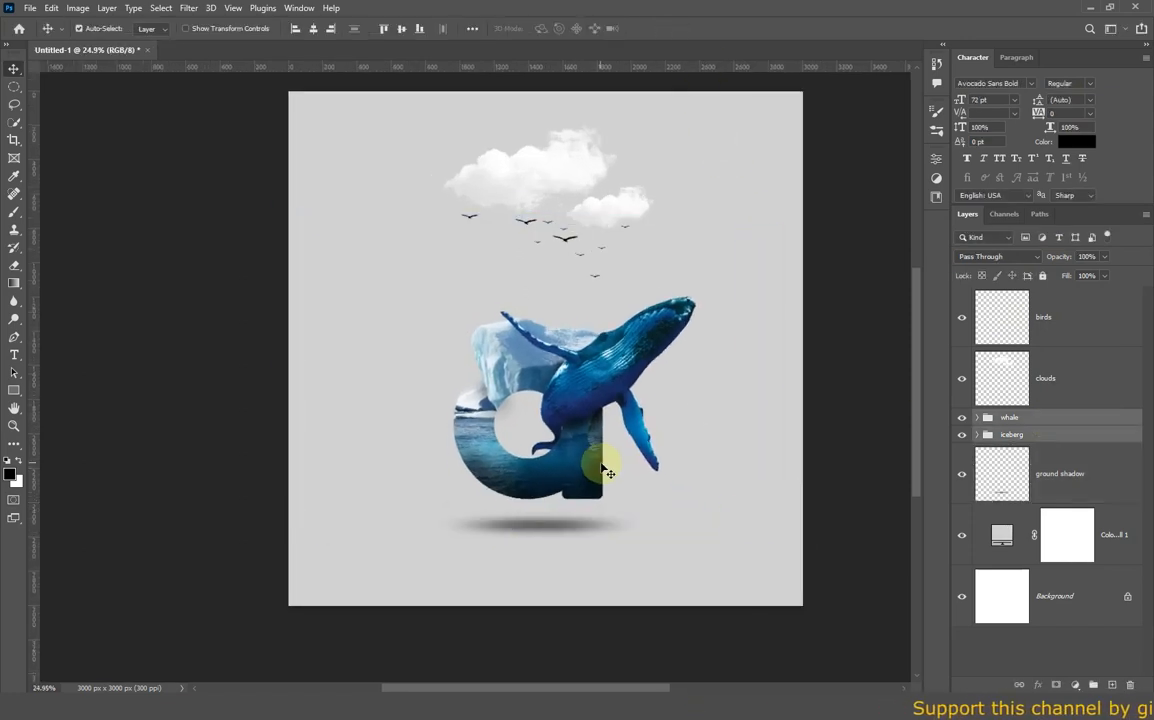
{"action": "left_click", "coordinate": [1056, 468], "text": "ctrl"}
{"action": "left_click_drag", "start_coordinate": [564, 476], "coordinate": [564, 462]}
Step: Group the birds, clouds, whale, iceberg and ground shadow together, and shift the group slightly down and left
{"action": "left_click", "coordinate": [1087, 325], "text": "ctrl"}
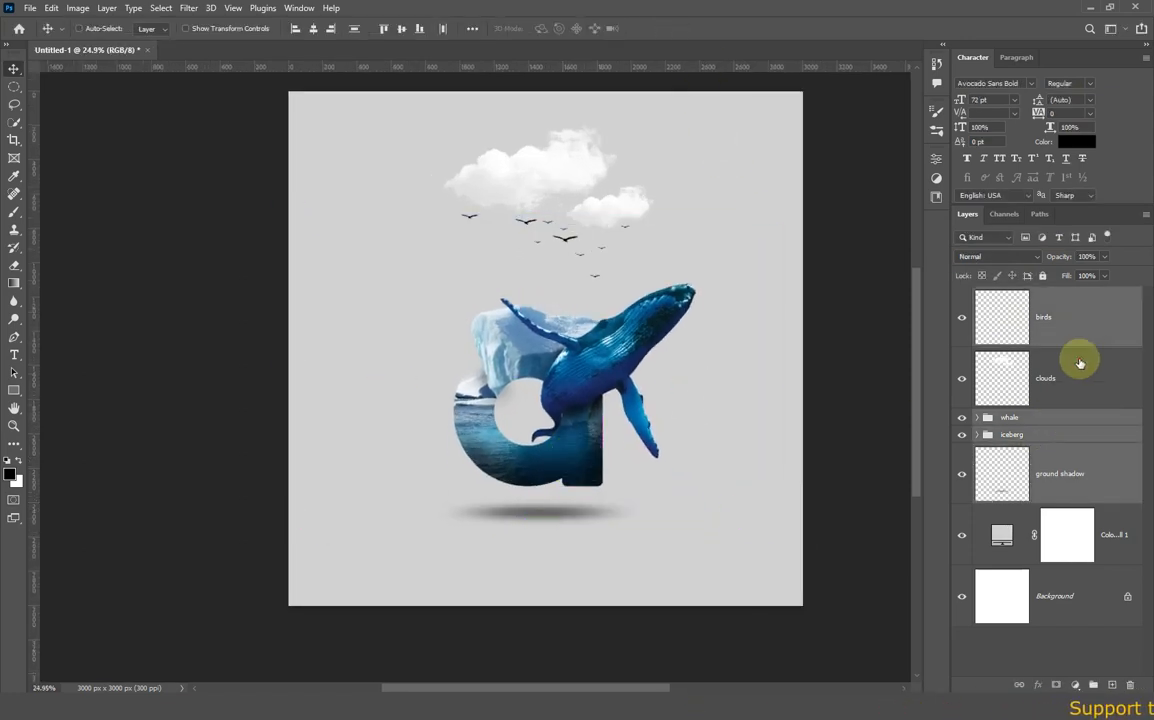
{"action": "left_click", "coordinate": [1080, 370], "text": "ctrl"}
{"action": "key", "text": "ctrl+g"}
{"action": "left_click_drag", "start_coordinate": [629, 491], "coordinate": [617, 511]}
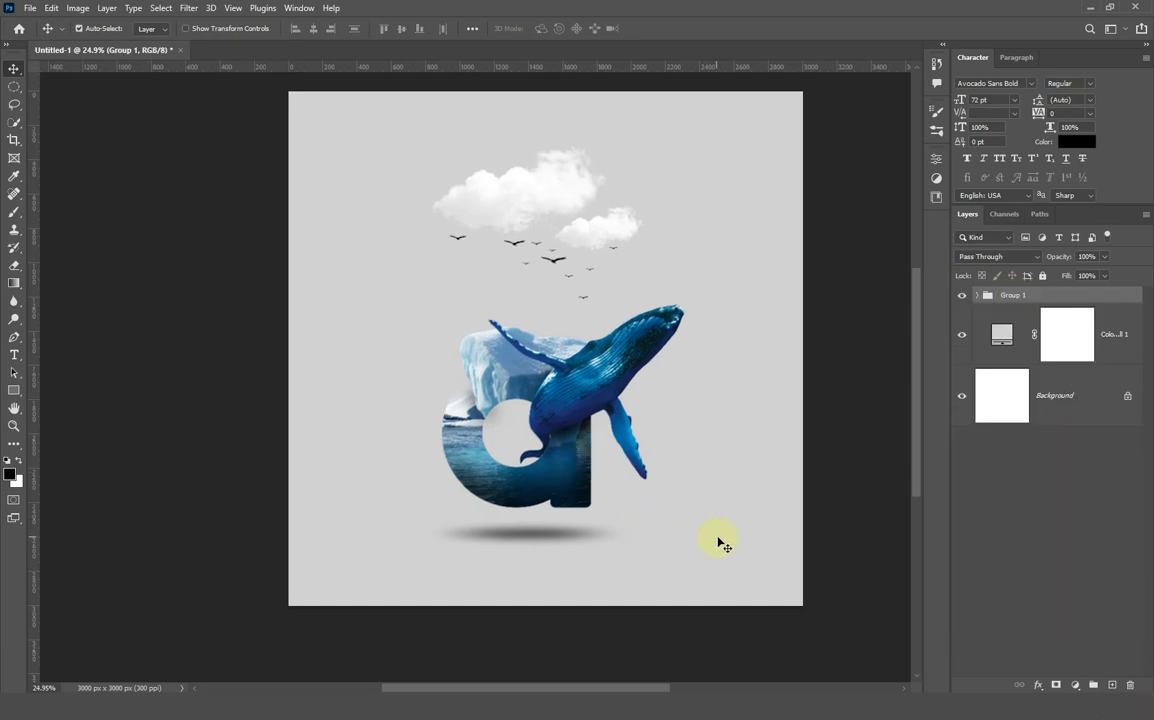